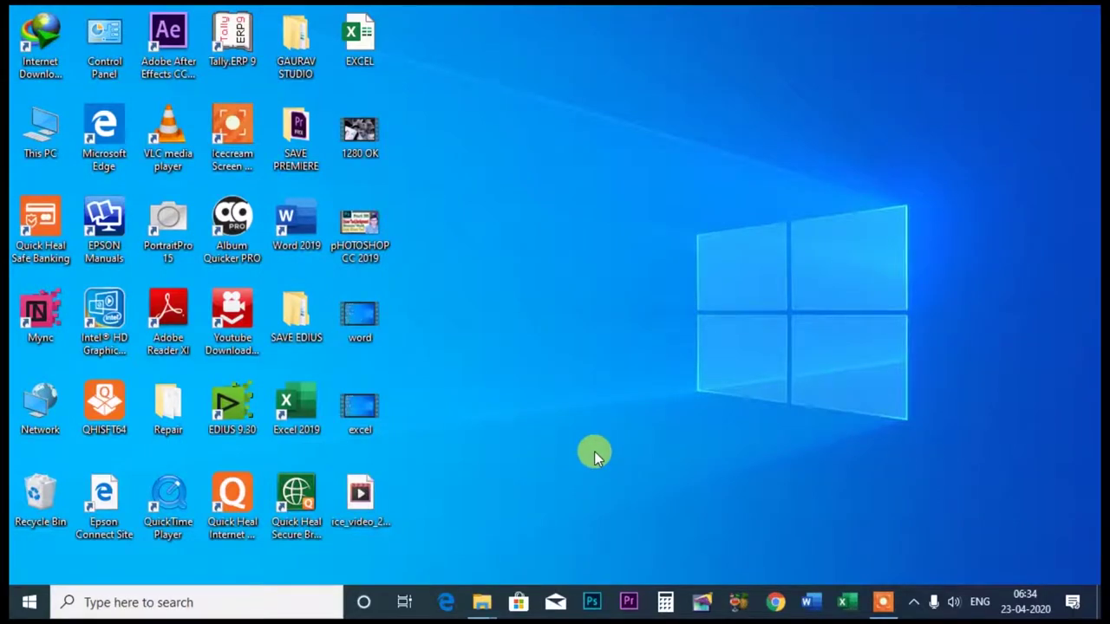
Launch Adobe Photoshop 7.0 from the Windows Start menu
click(29, 601)
click(162, 247)
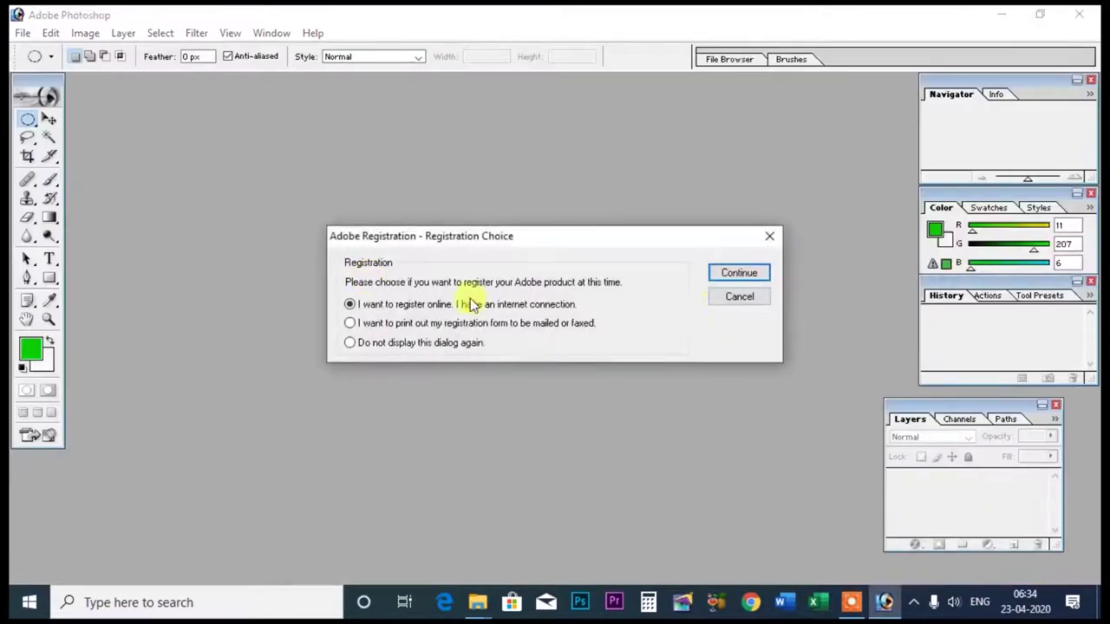
Open pexels-photo-2897883 and pexels-photo-3209639 together, then minimize the 3209639 window
click(768, 234)
double_click(437, 283)
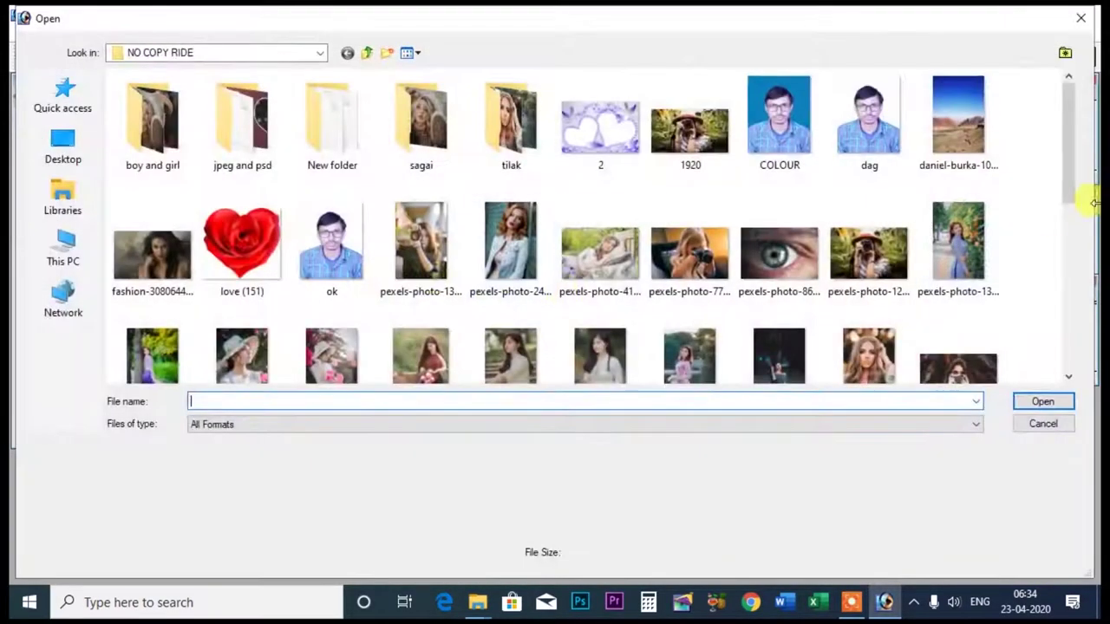
drag(1070, 159, 1060, 265)
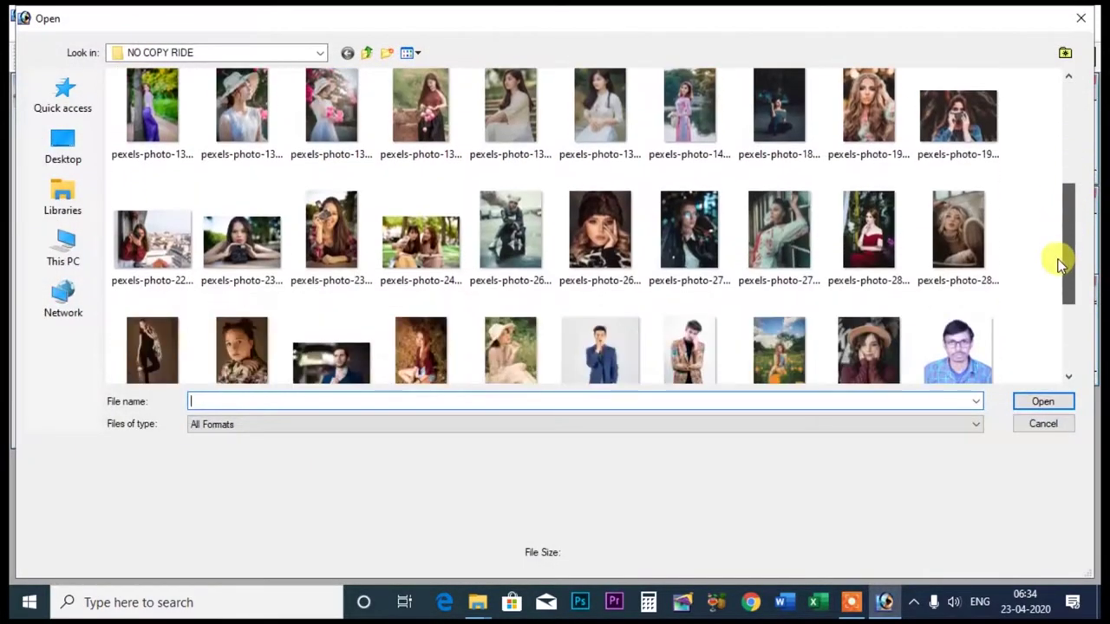
scroll(1001, 315, down, 2)
click(334, 300)
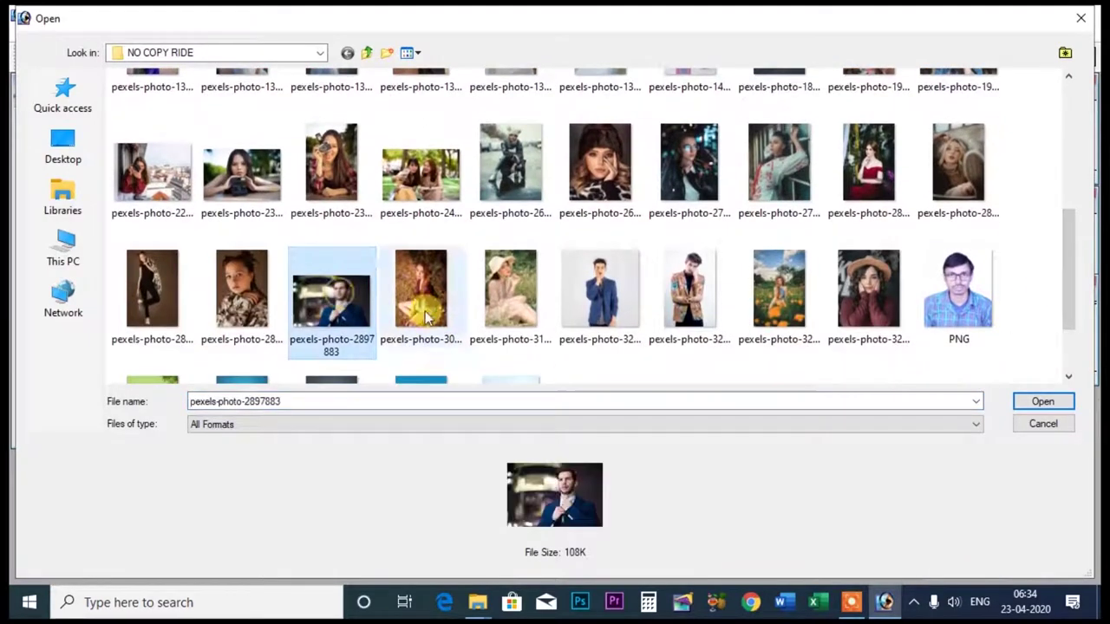
ctrl+click(600, 290)
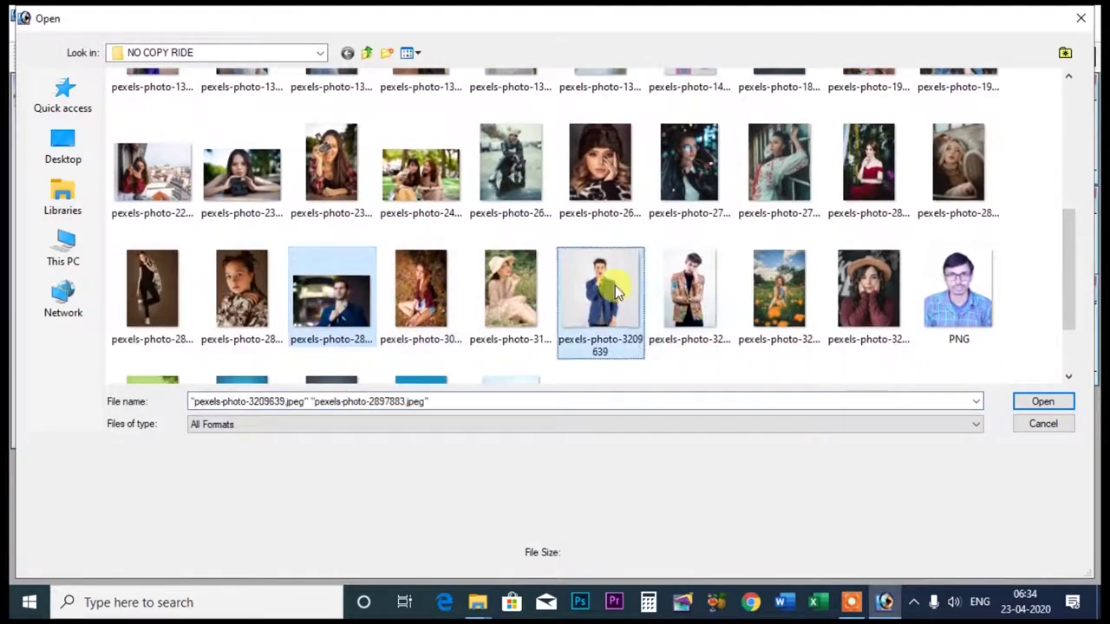
click(1040, 402)
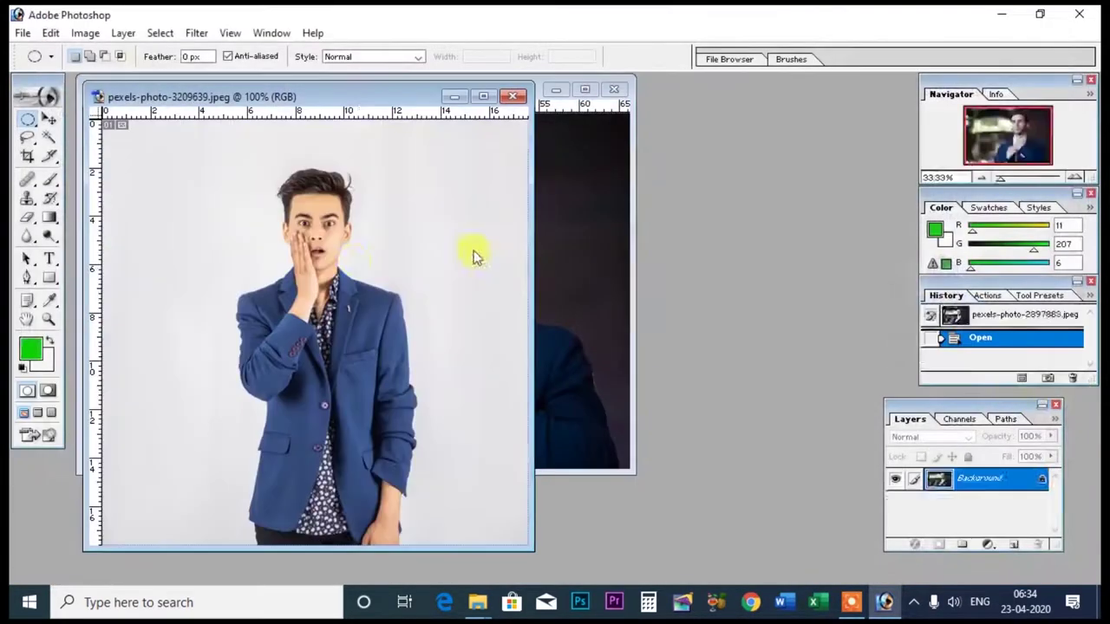
click(454, 96)
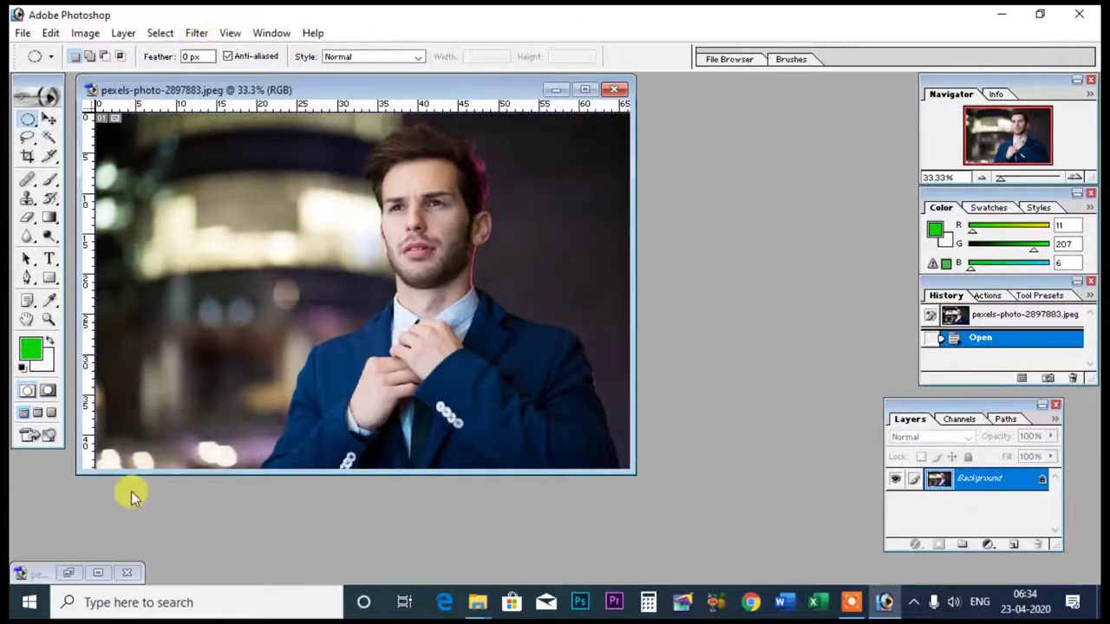
Maximize the portrait window and zoom to 100% on the man's face
click(197, 35)
mouse_move(222, 215)
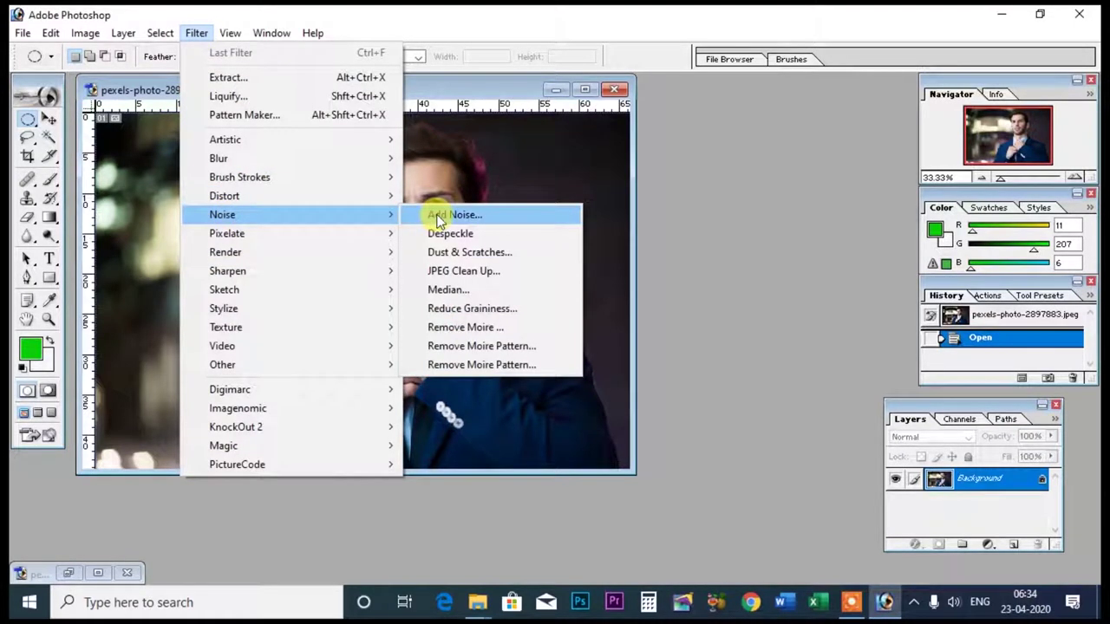
click(579, 90)
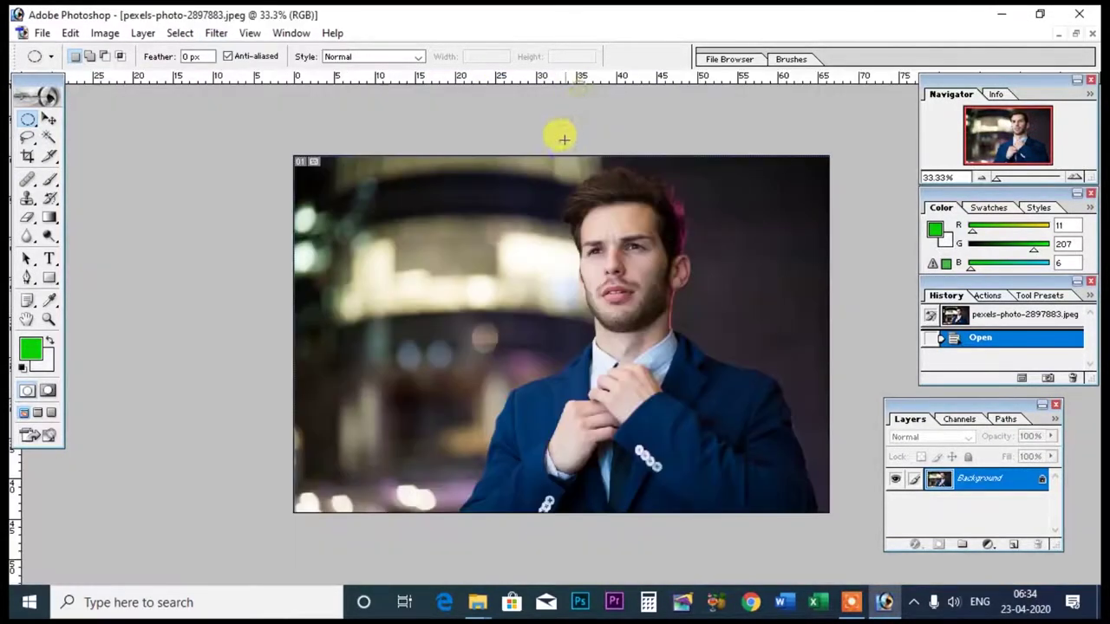
key(ctrl+plus)
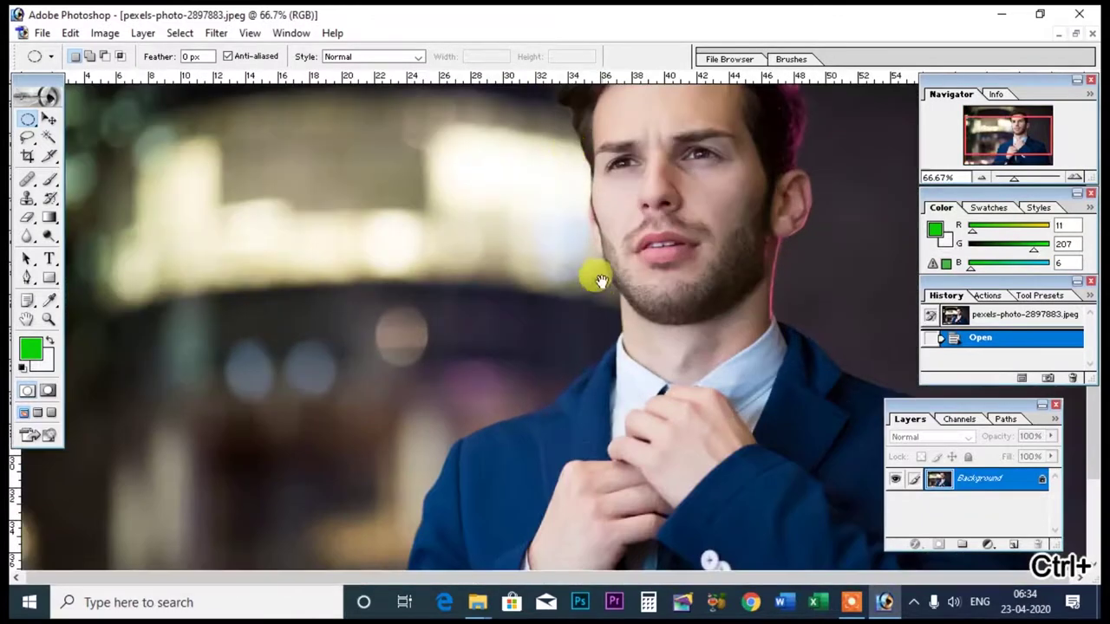
scroll(295, 431, up, 1)
key(ctrl+plus)
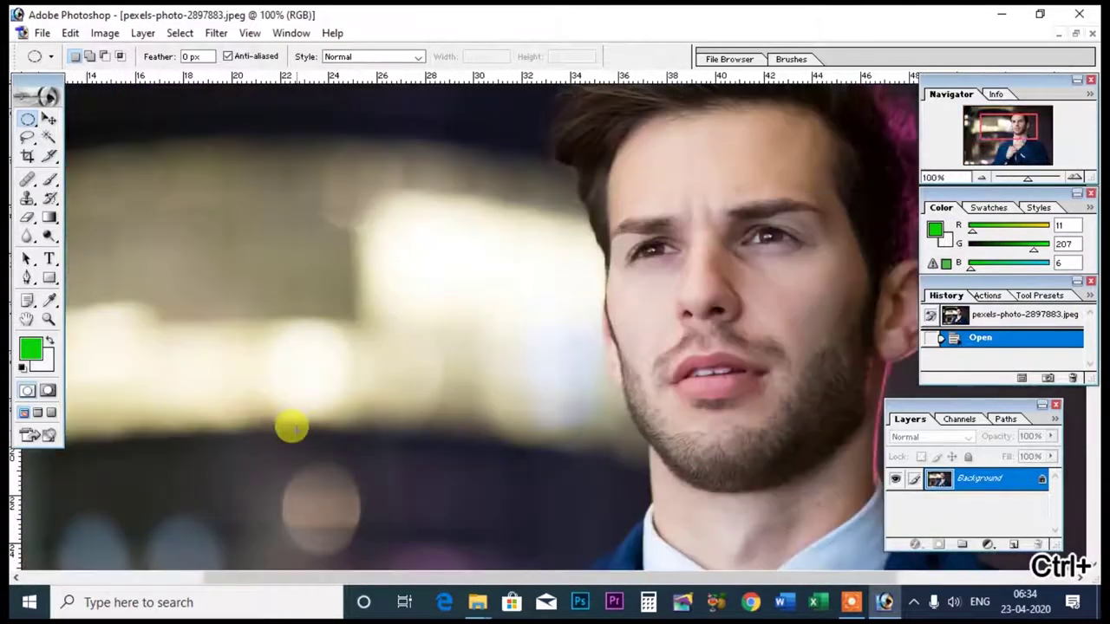
drag(416, 330, 264, 368)
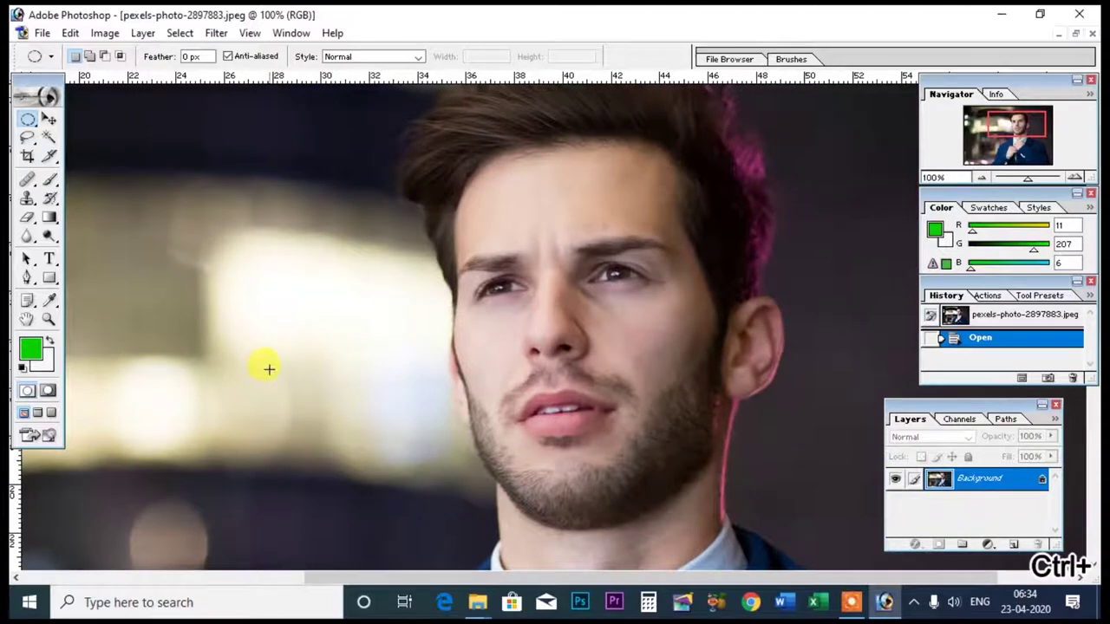
Apply Add Noise at 5.86% to the portrait, then undo it
click(216, 34)
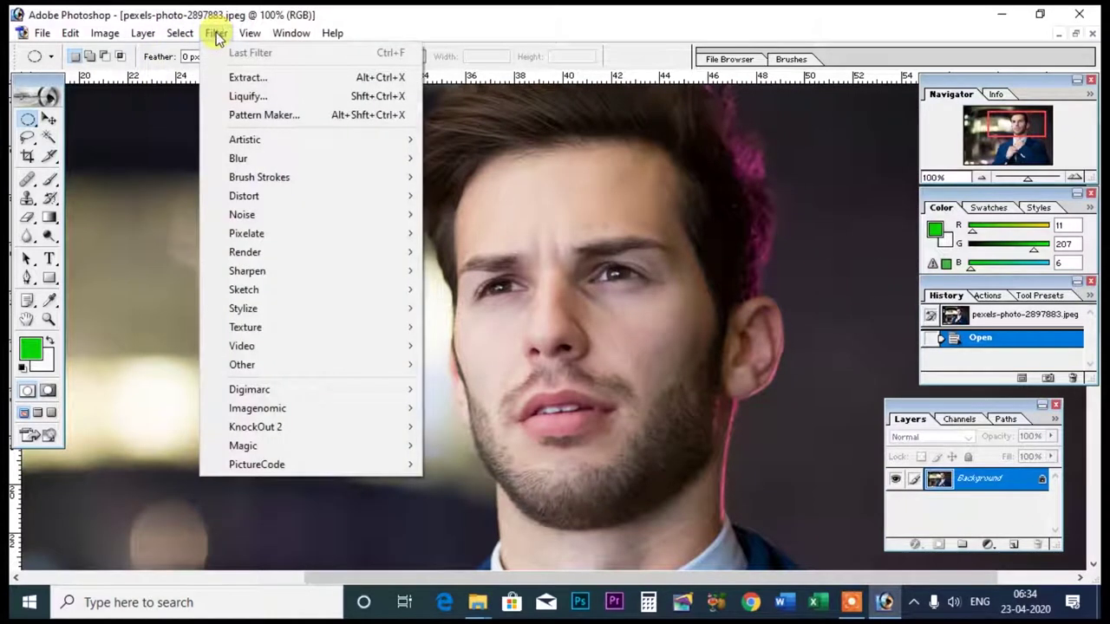
mouse_move(242, 215)
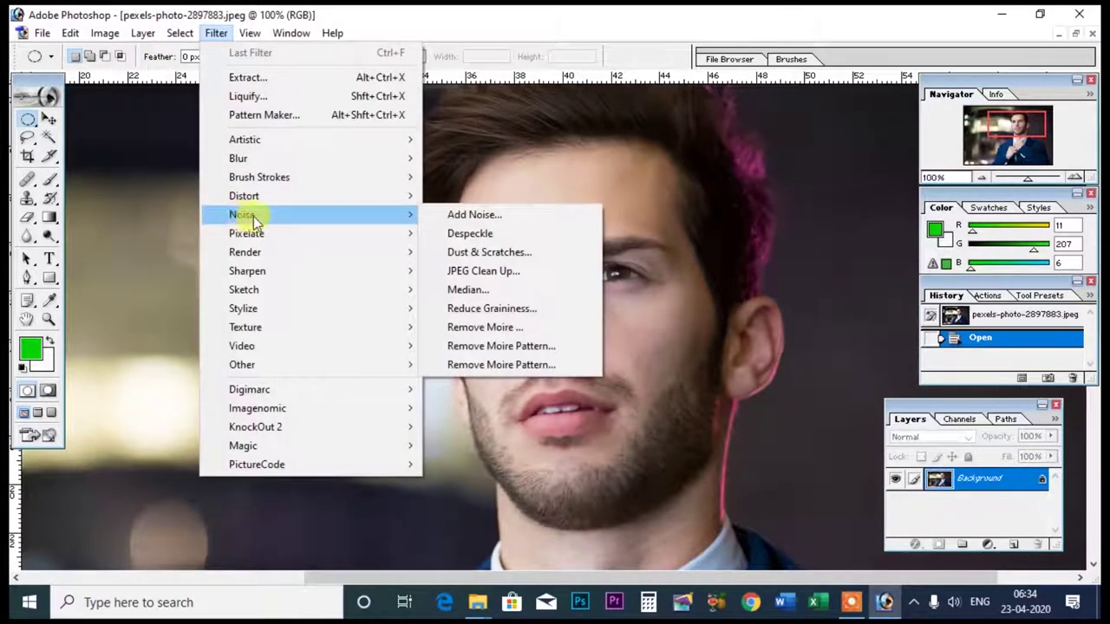
click(463, 215)
drag(699, 139, 771, 155)
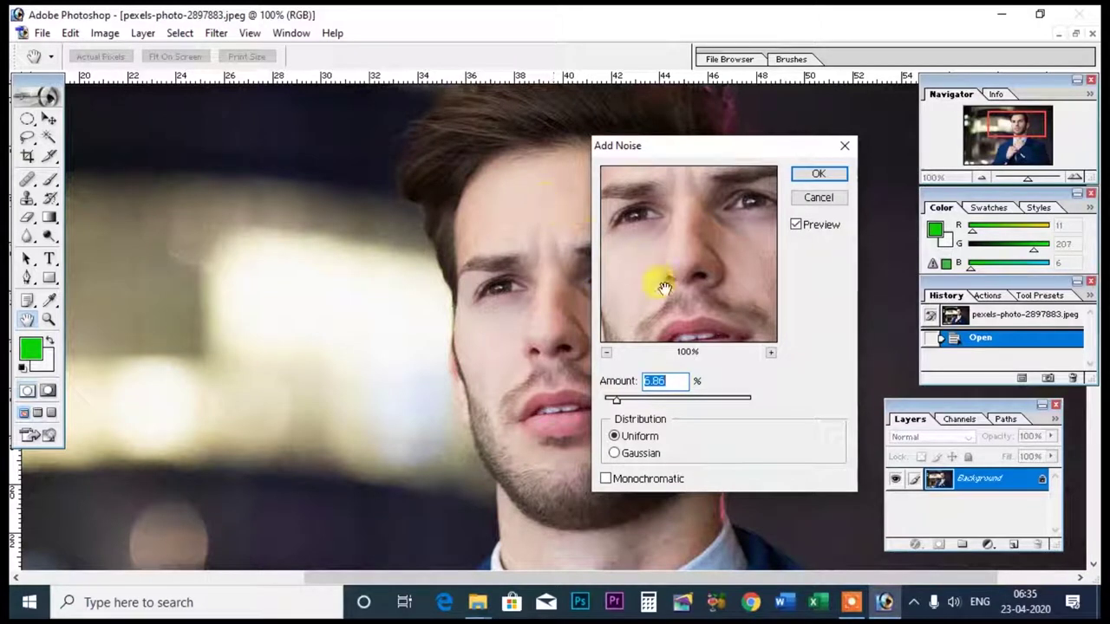
click(607, 353)
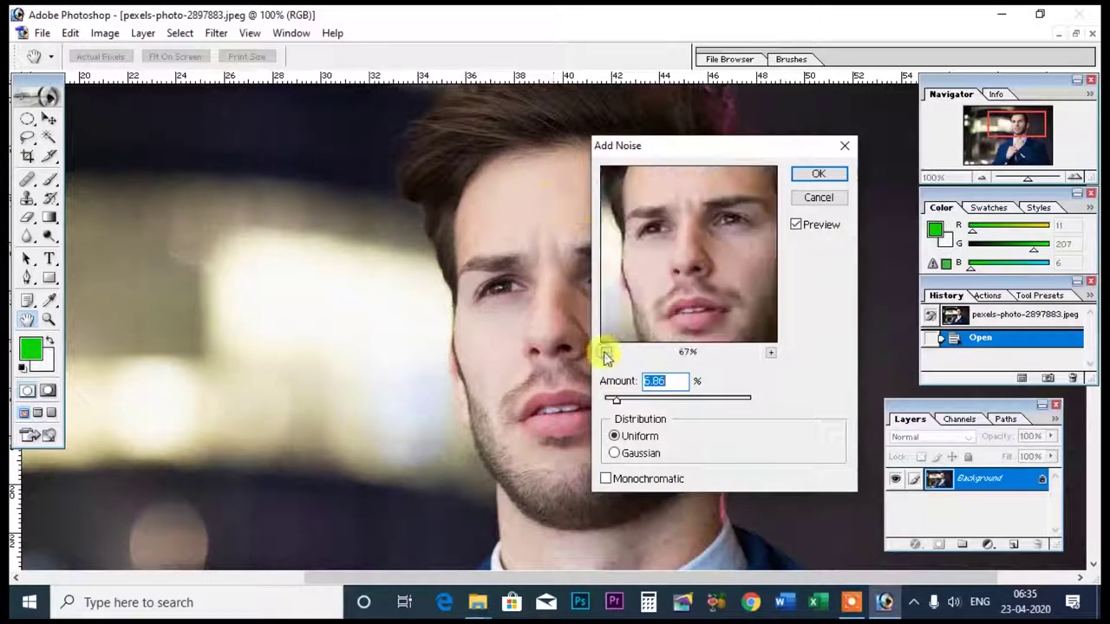
click(770, 353)
drag(744, 260, 699, 283)
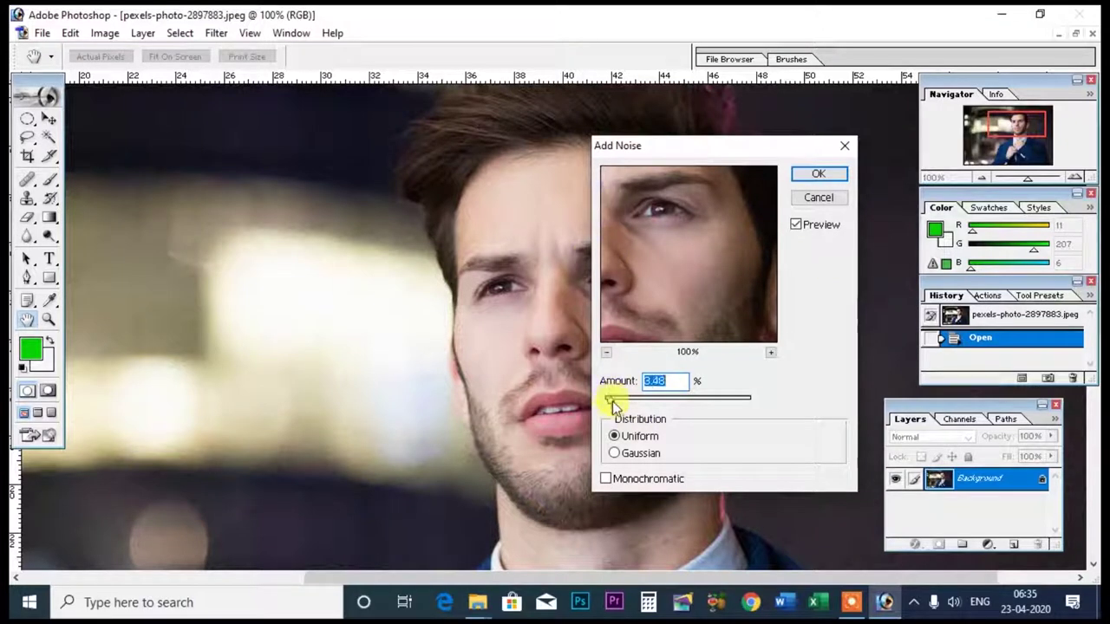
drag(612, 402, 614, 404)
drag(610, 401, 614, 402)
drag(616, 399, 618, 401)
click(818, 173)
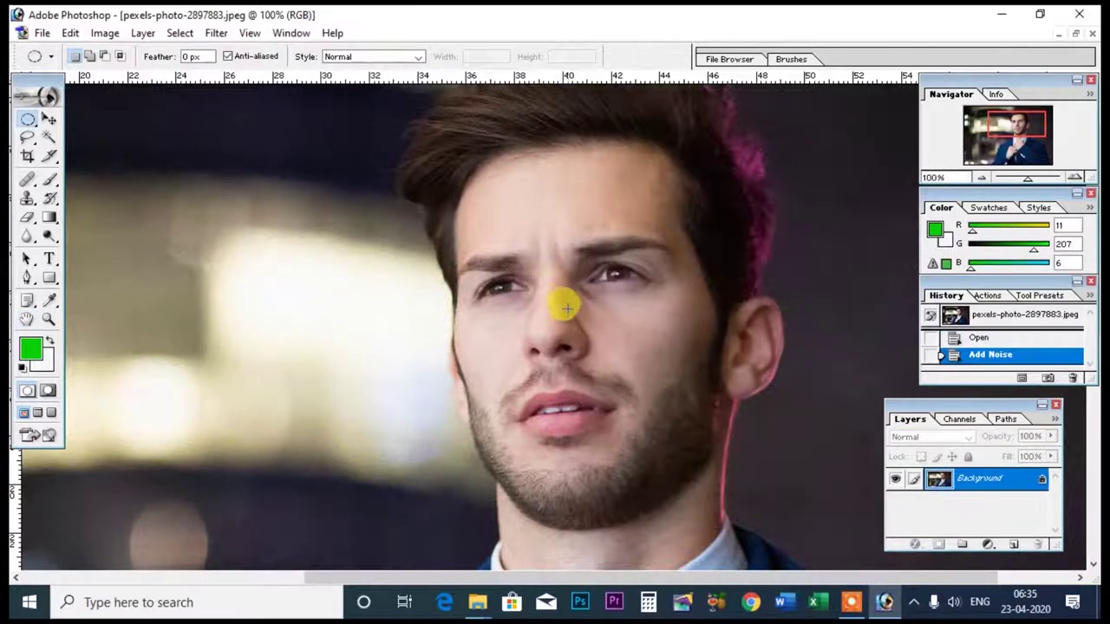
key(ctrl+z)
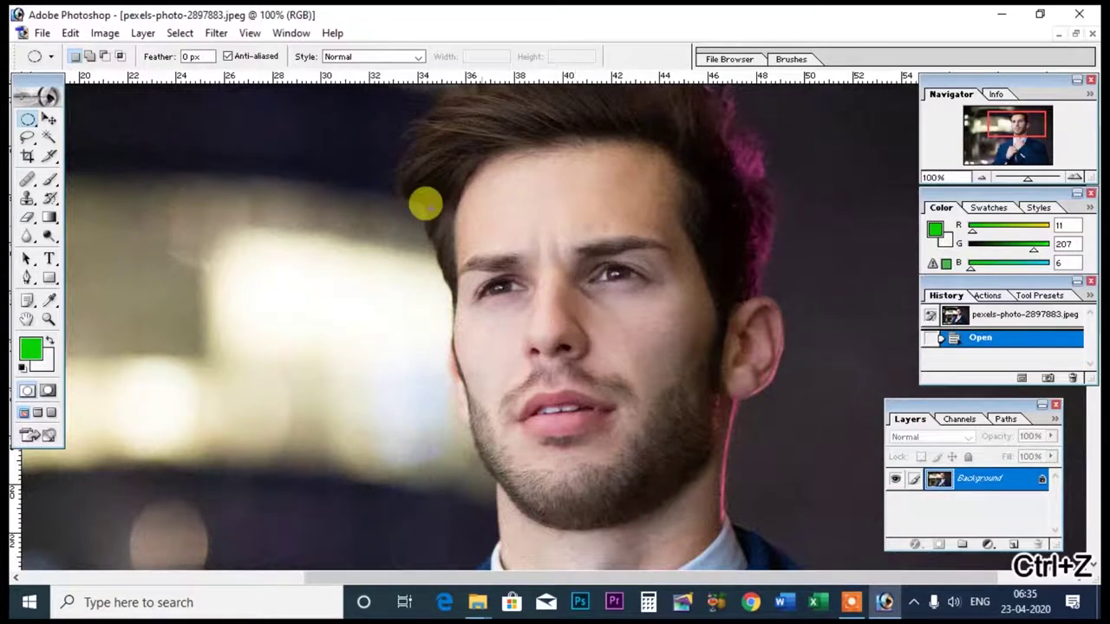
click(216, 33)
mouse_move(242, 215)
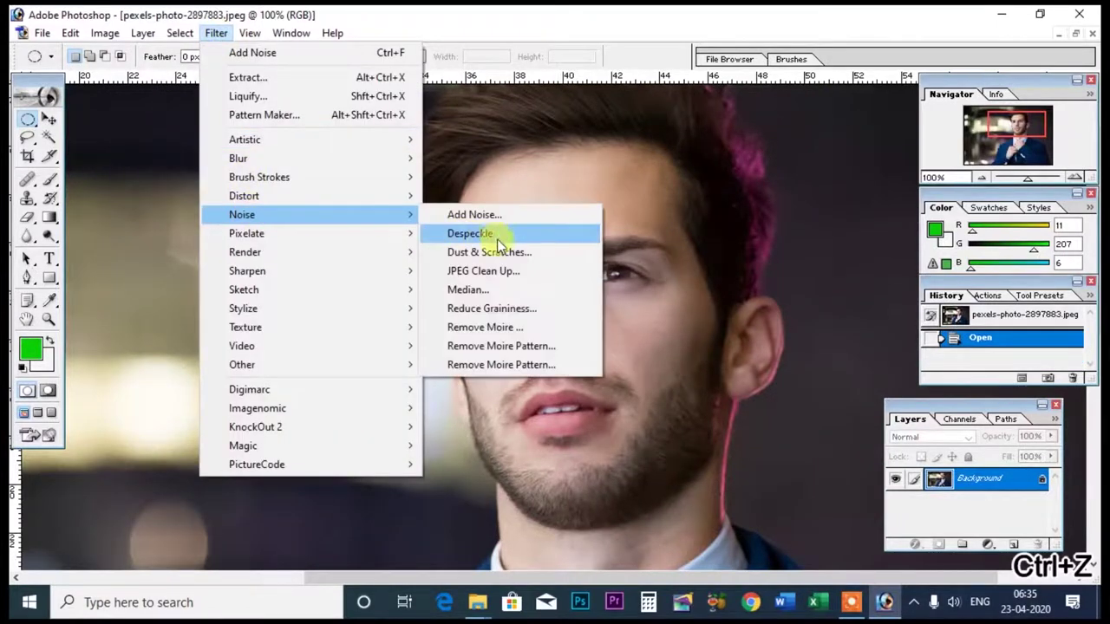
click(486, 214)
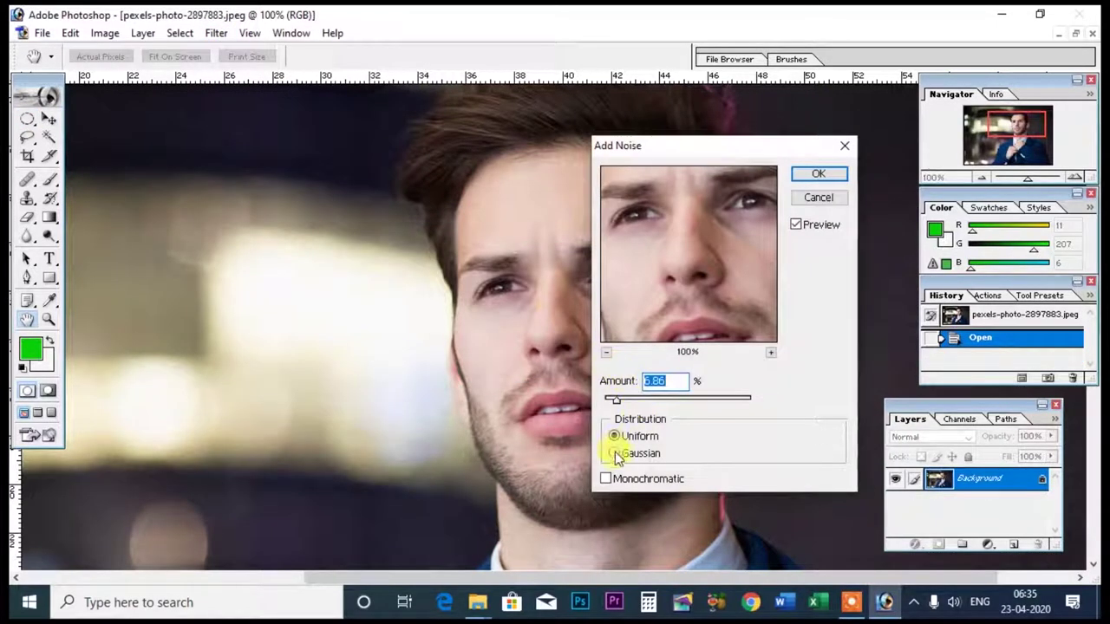
click(615, 453)
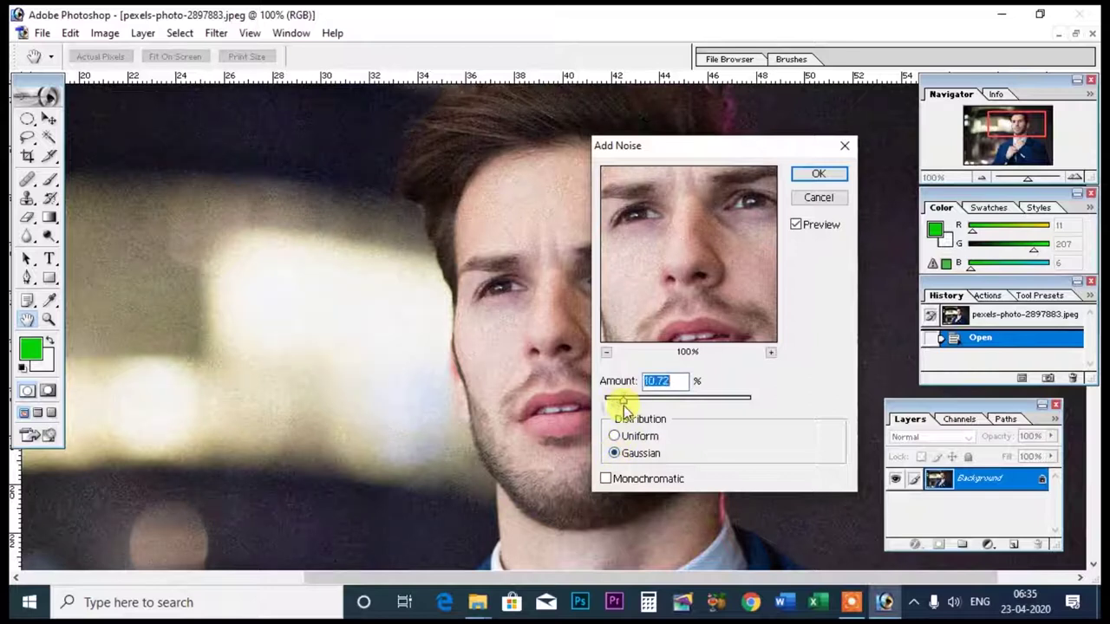
drag(617, 405, 623, 411)
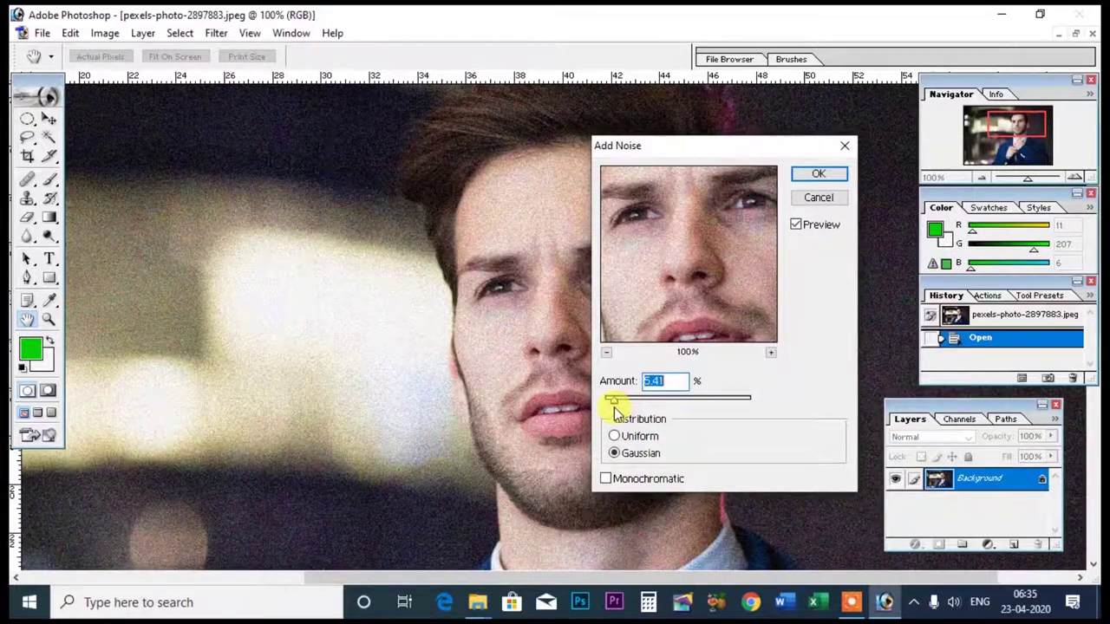
click(816, 173)
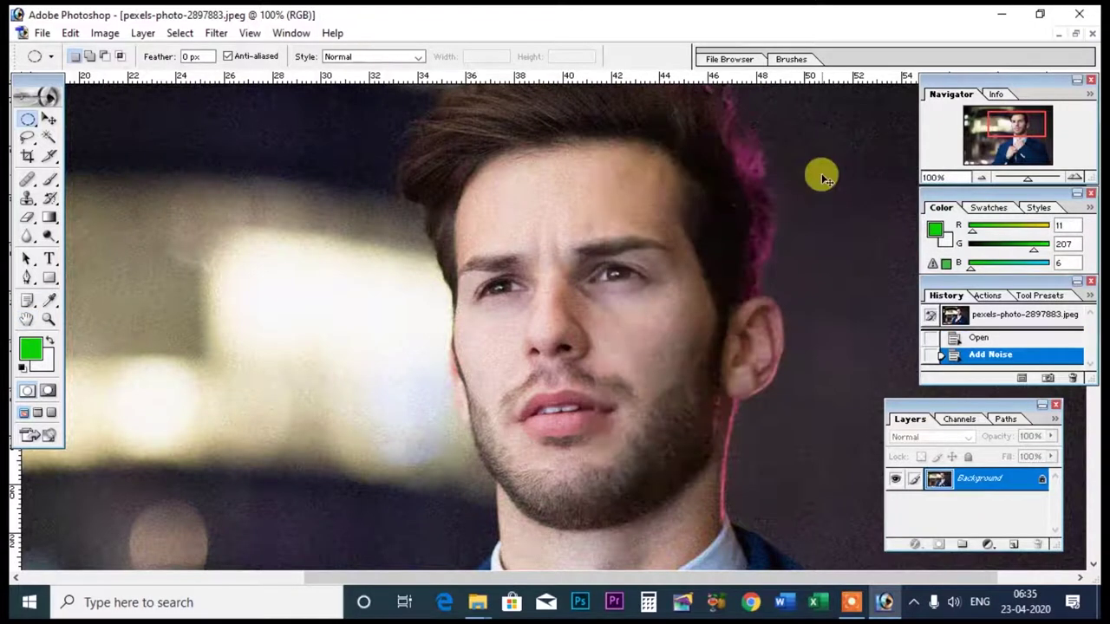
key(ctrl+z)
click(216, 33)
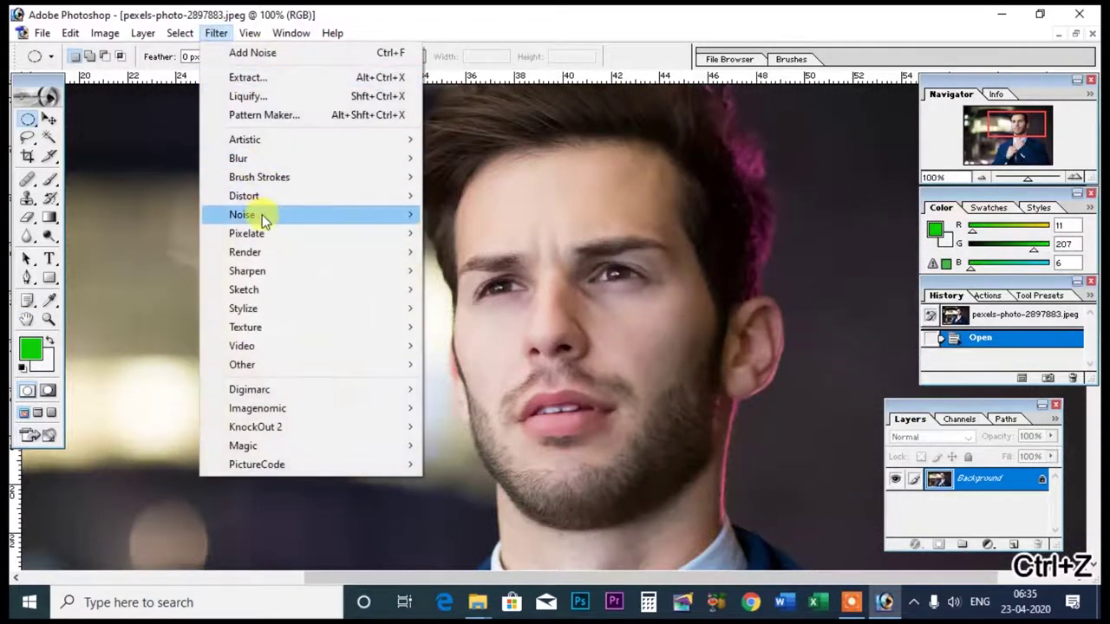
mouse_move(242, 214)
click(471, 213)
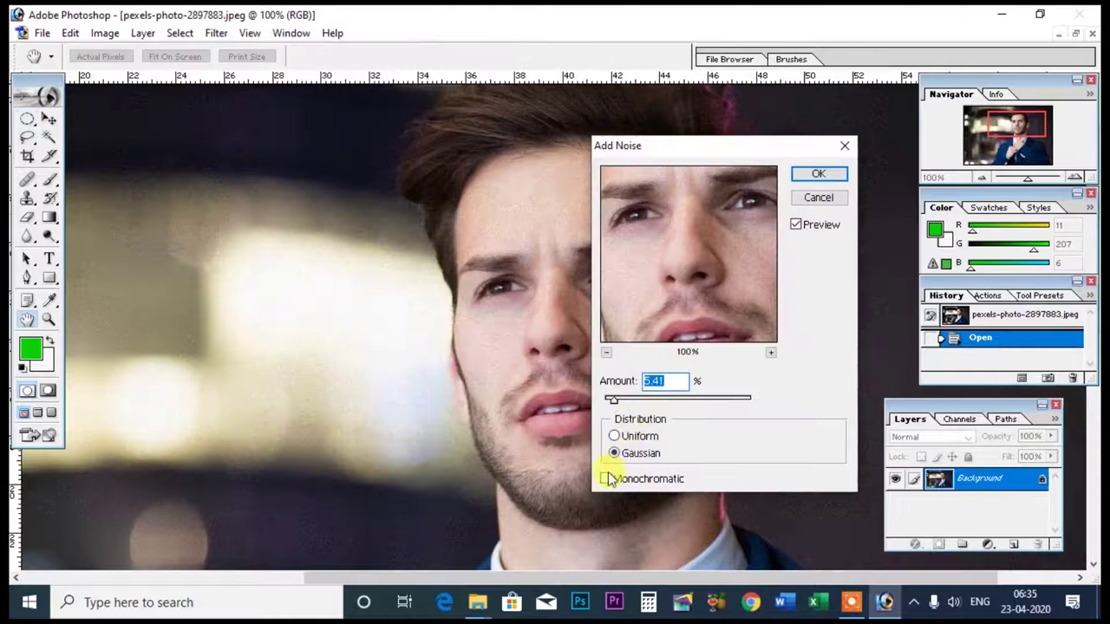
click(606, 480)
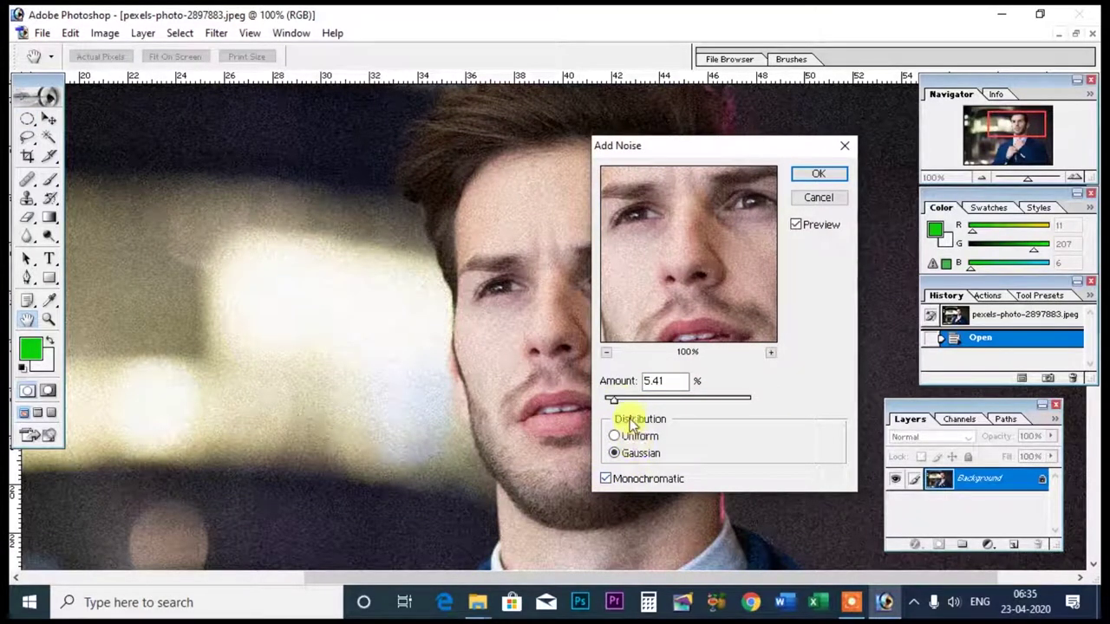
drag(620, 397, 618, 400)
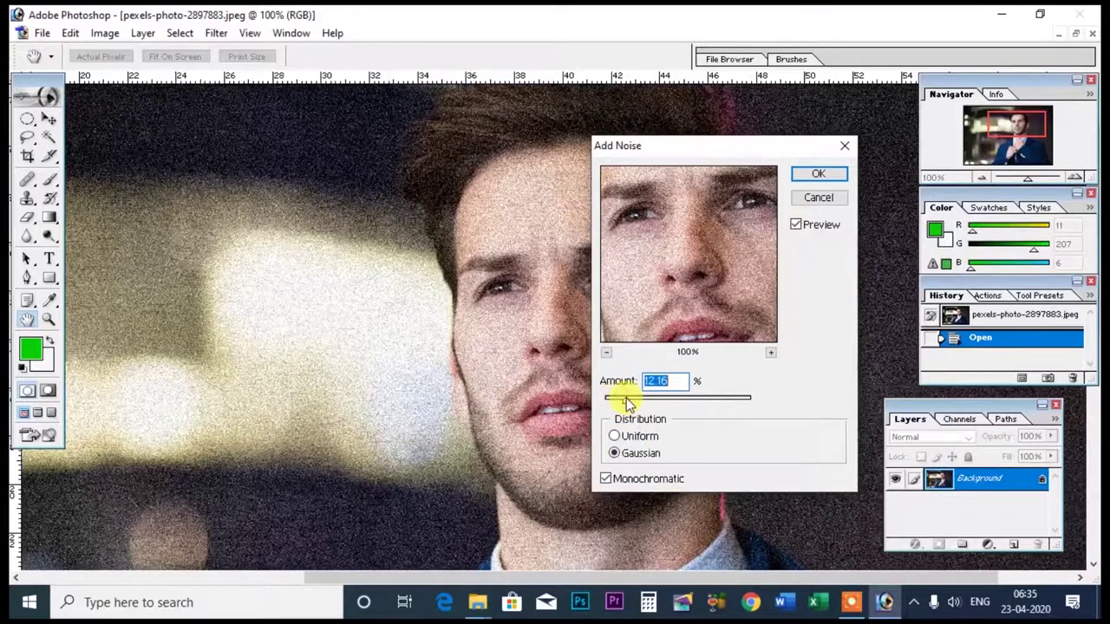
click(818, 175)
key(ctrl+z)
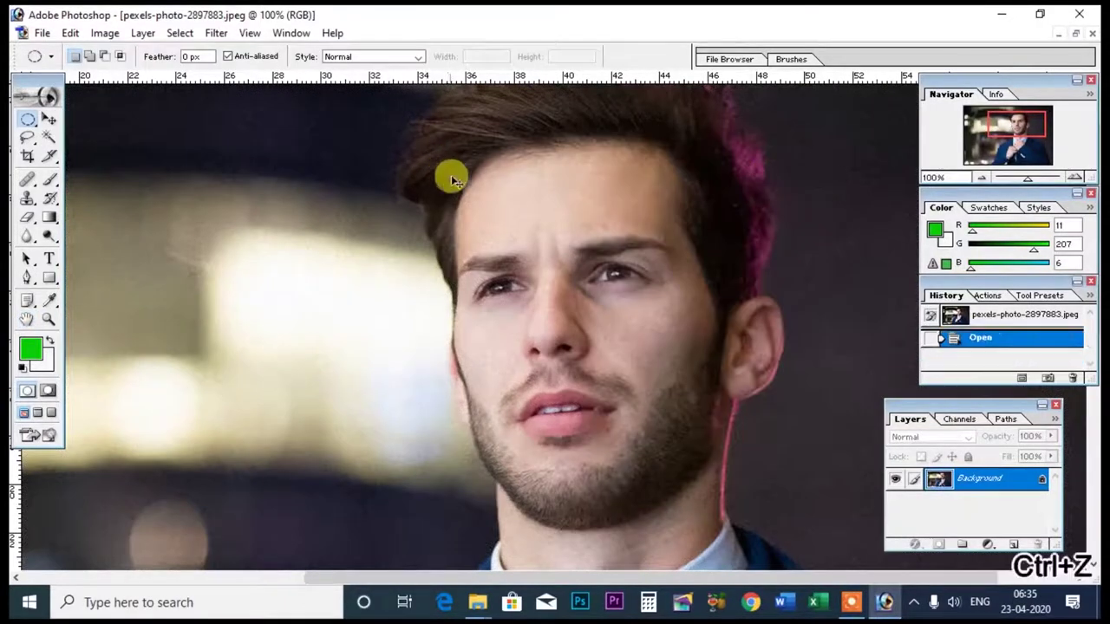
Apply Despeckle to the close-up portrait, inspect it at 200%, then undo it
click(217, 33)
mouse_move(242, 214)
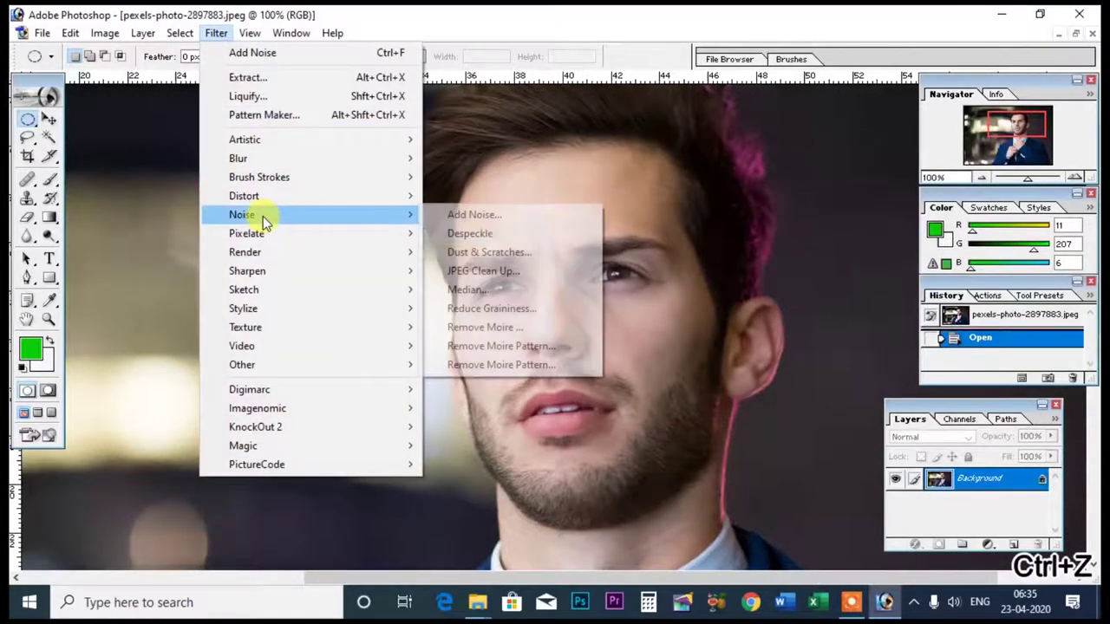
click(499, 232)
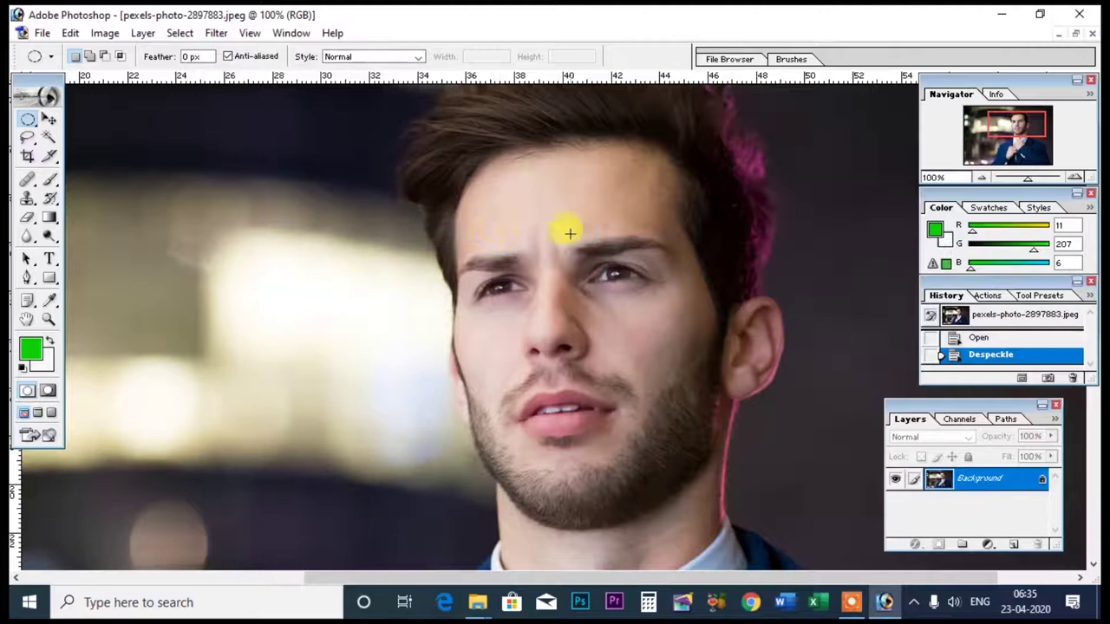
key(ctrl+plus)
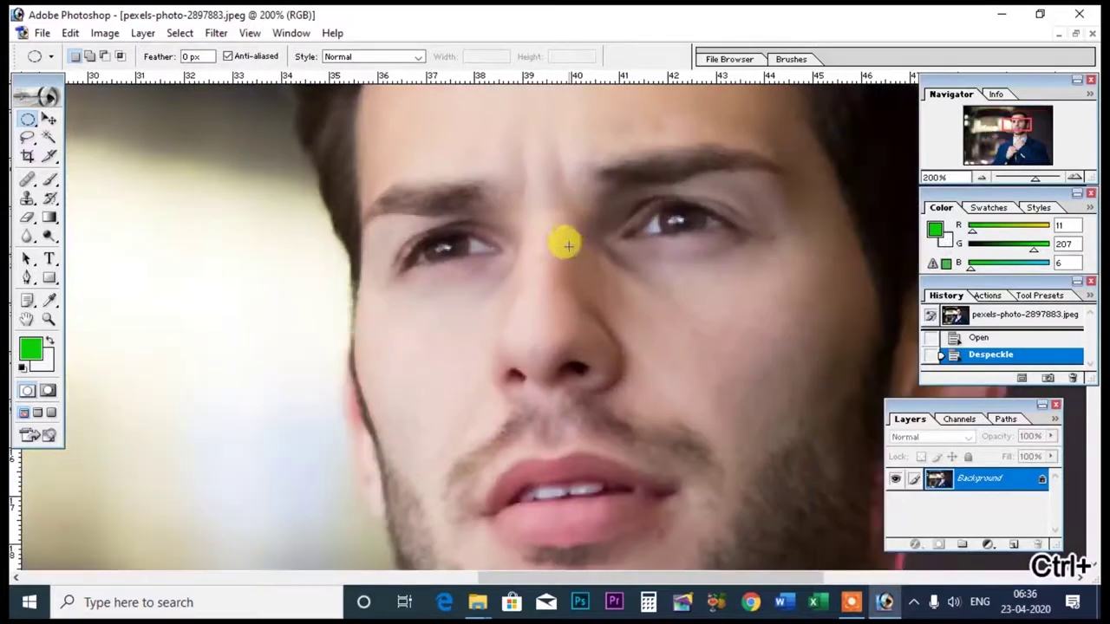
key(ctrl+z)
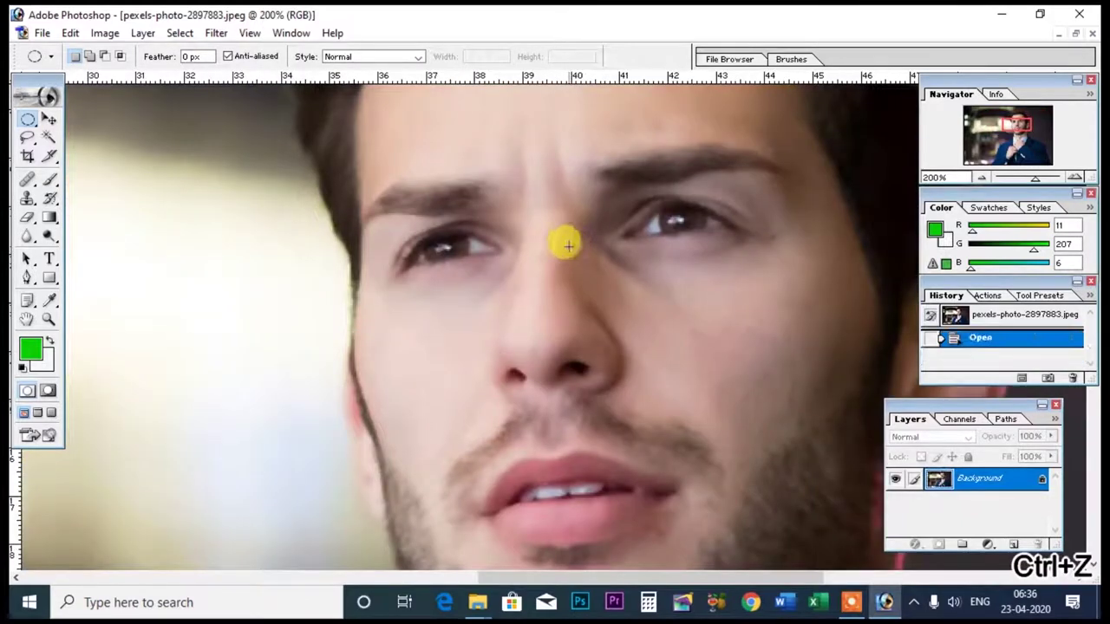
Preview Dust & Scratches at radius 2, threshold 3 without applying, then minimize the window
click(216, 33)
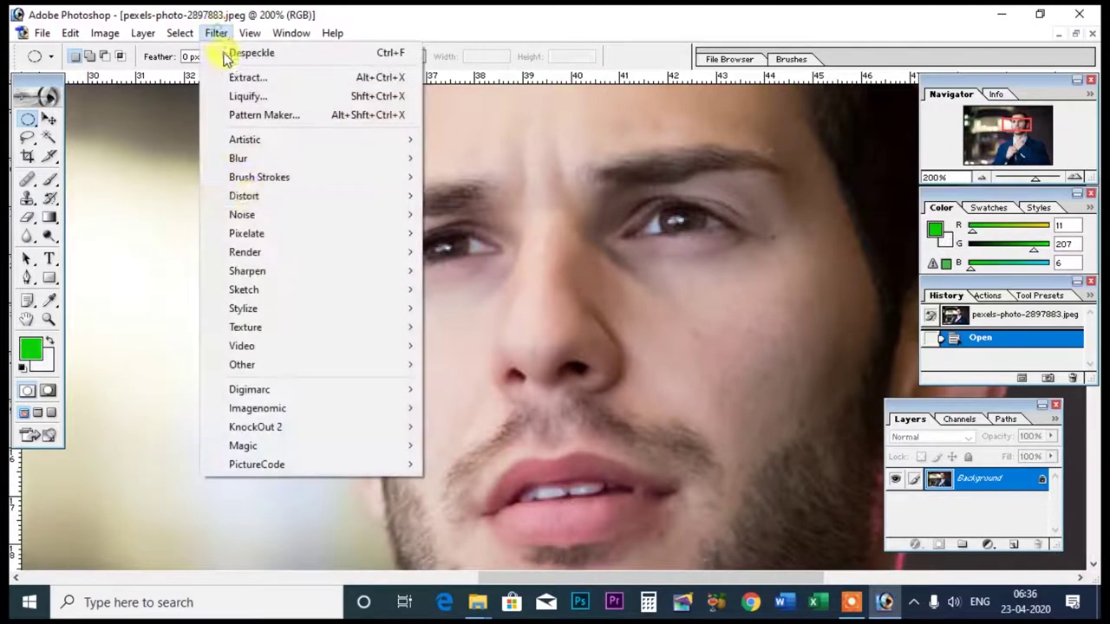
mouse_move(242, 214)
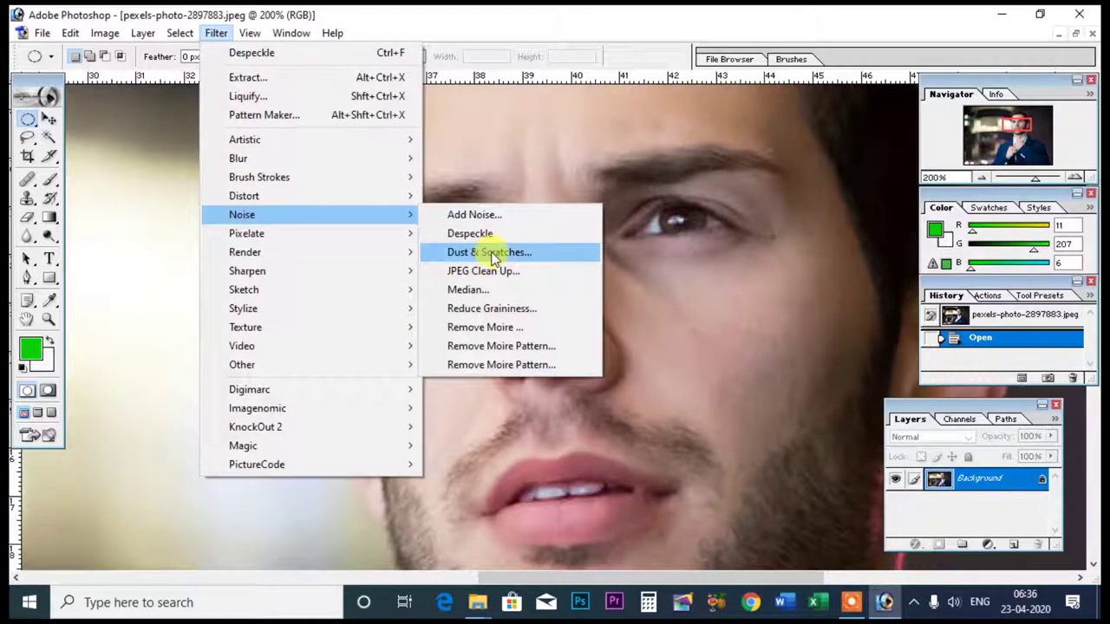
click(492, 253)
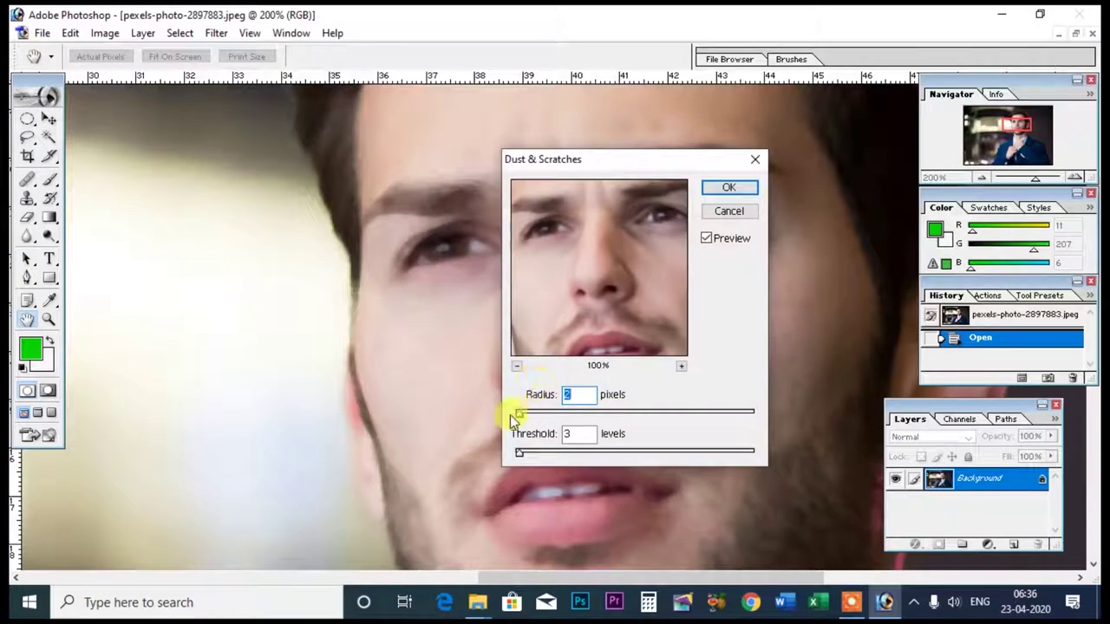
click(756, 162)
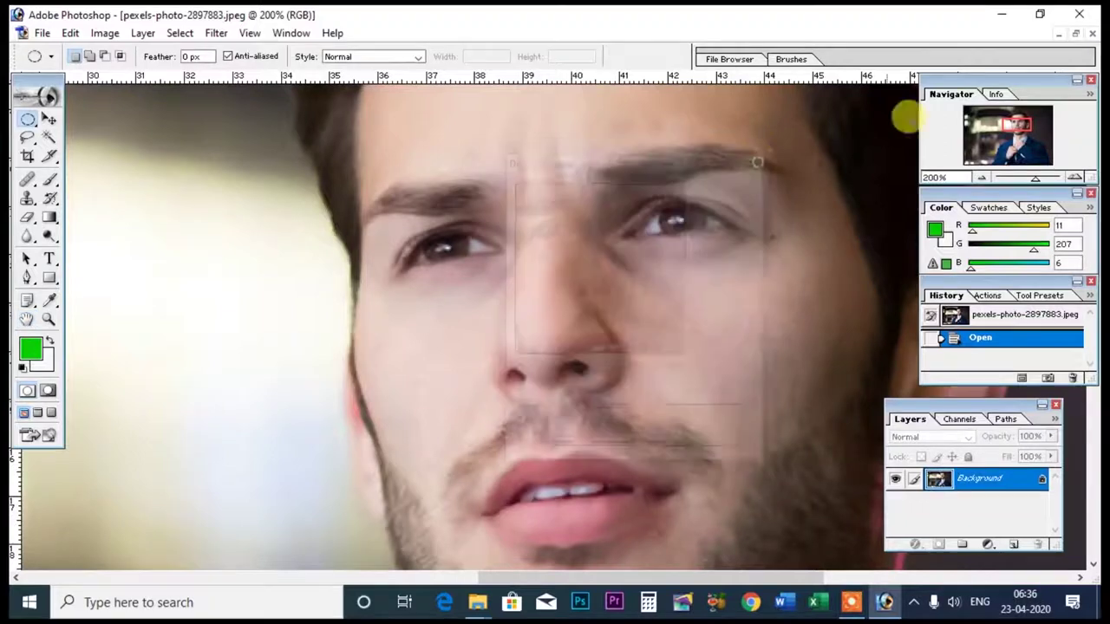
click(1059, 33)
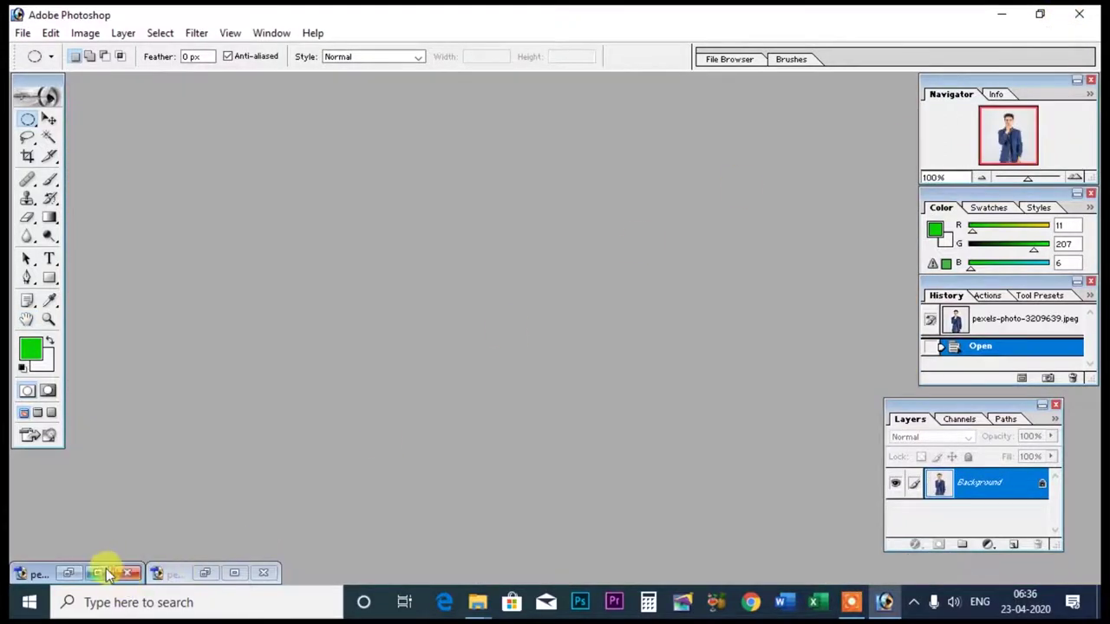
Restore and maximize the blazer portrait, zoomed to 300%
click(69, 573)
click(483, 97)
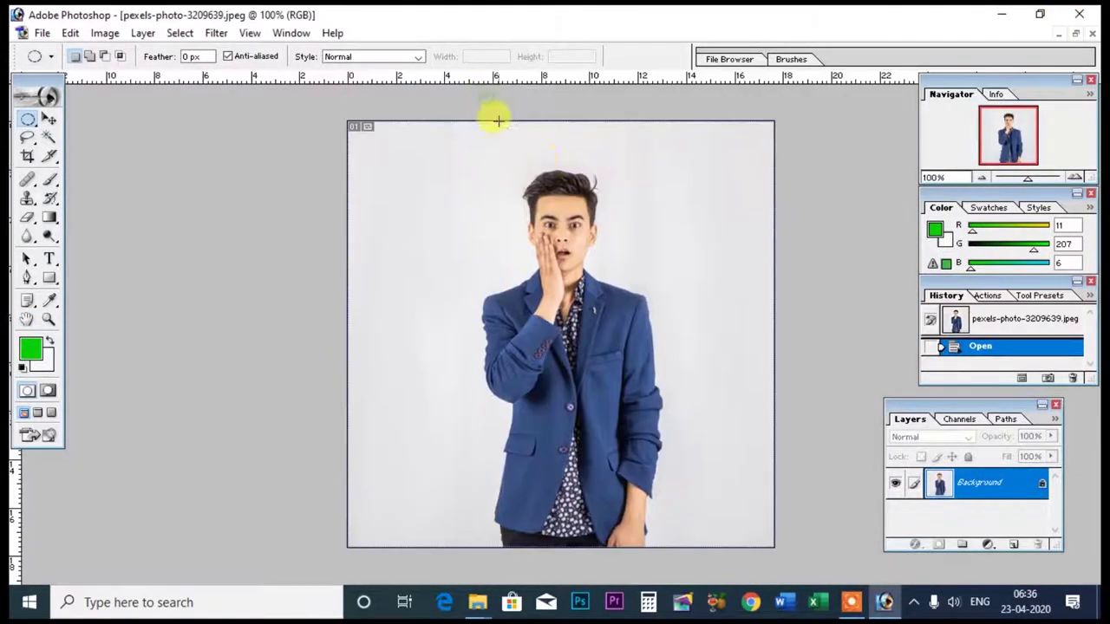
key(ctrl+plus)
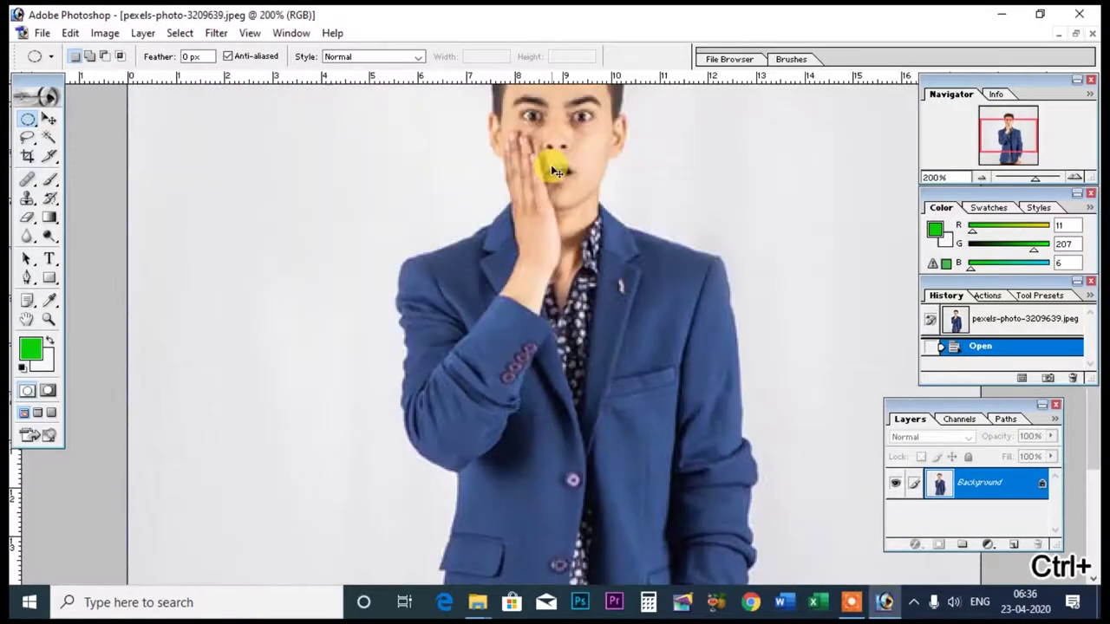
key(ctrl+plus)
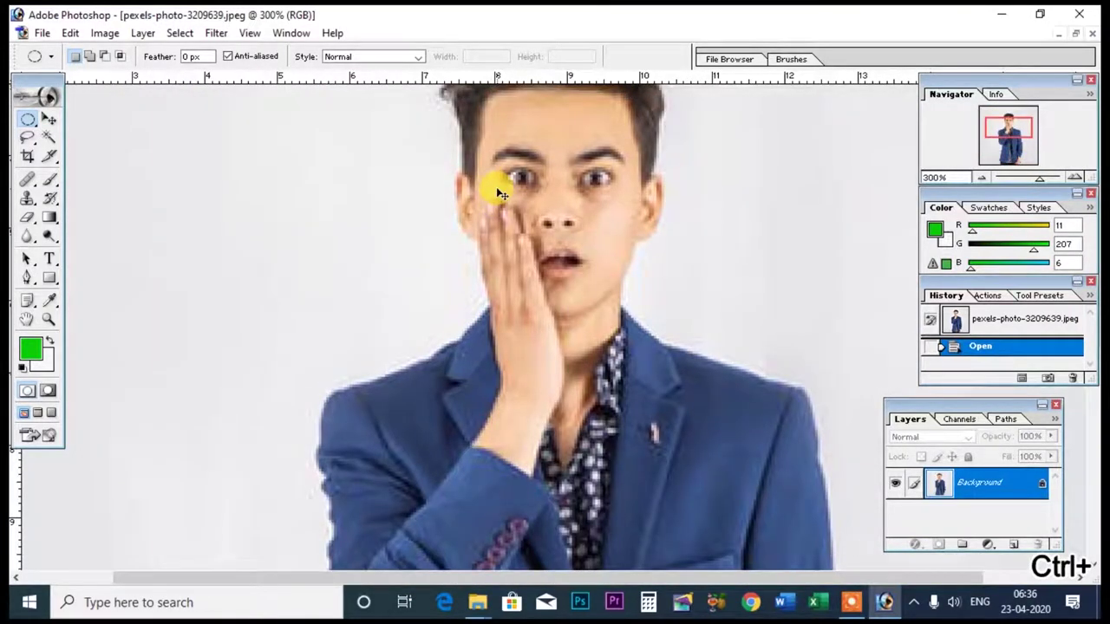
key(ctrl+minus)
key(ctrl+plus)
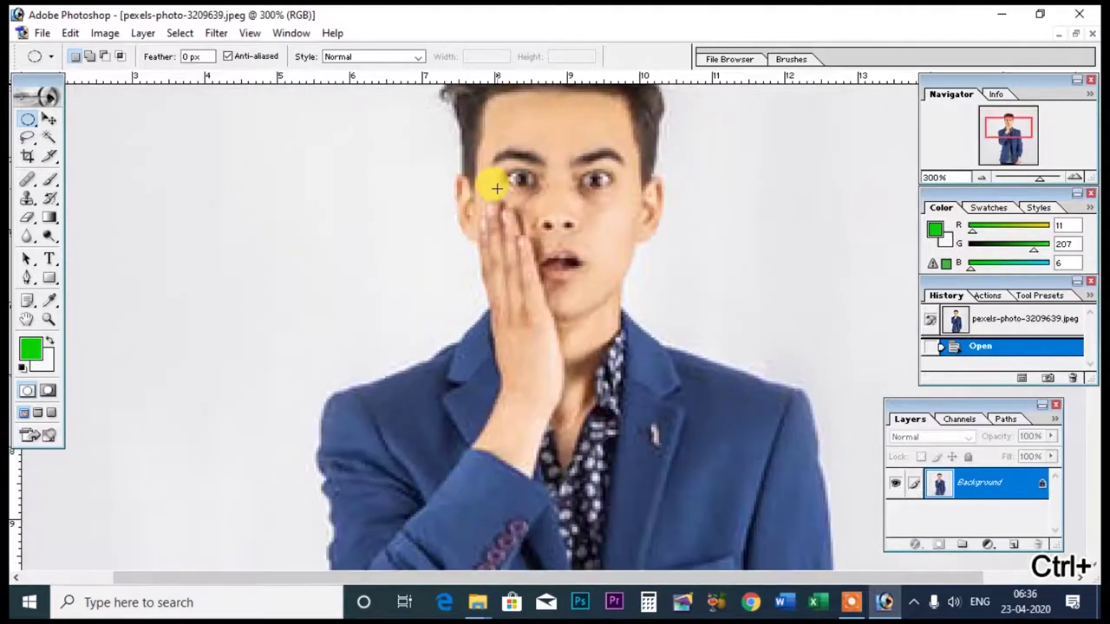
Apply Dust & Scratches with Radius 1, Threshold 1, then undo it
click(216, 33)
mouse_move(242, 214)
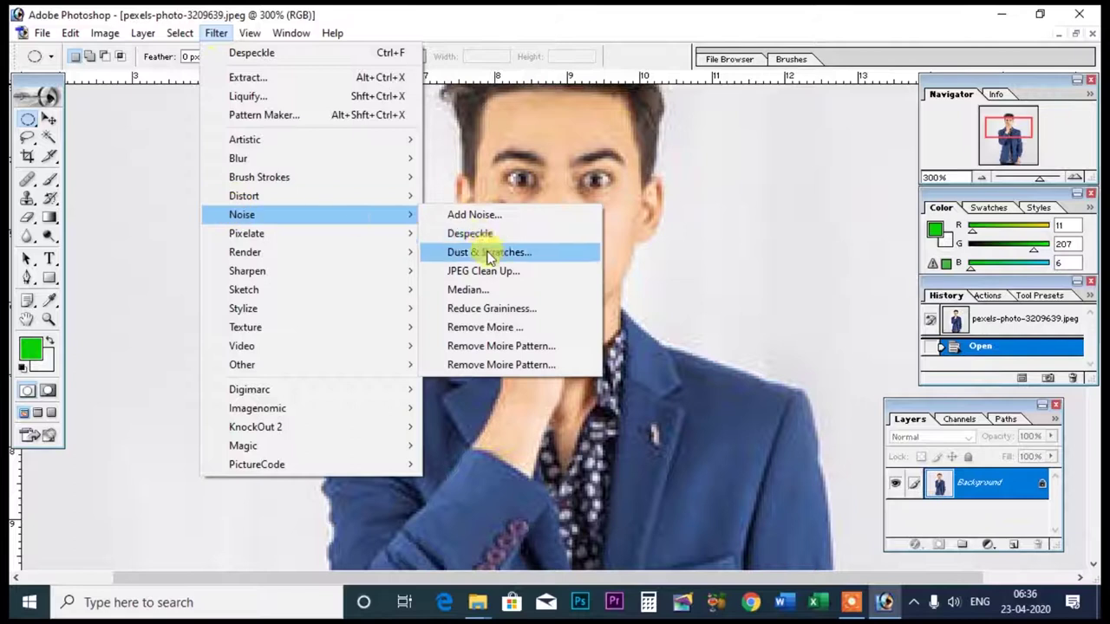
click(489, 252)
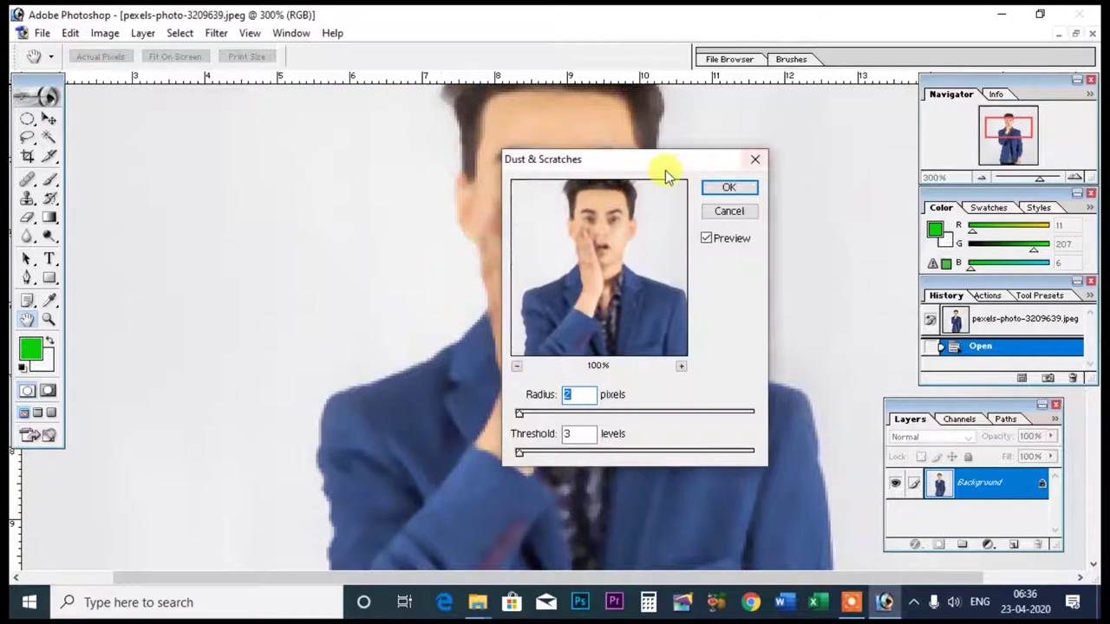
drag(665, 170, 858, 158)
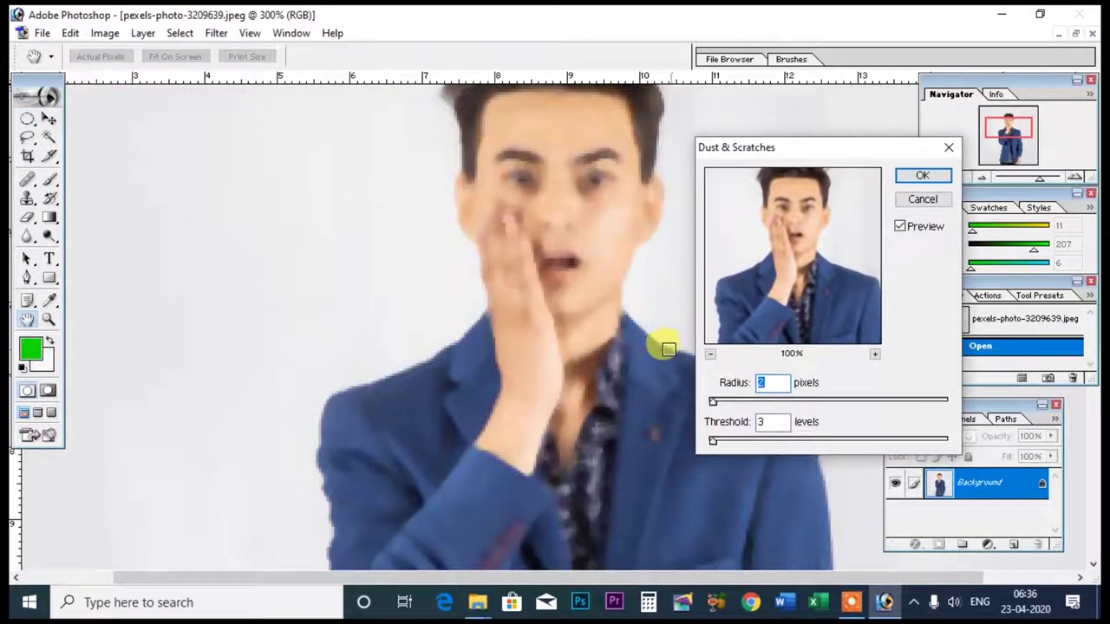
double_click(768, 422)
text(1)
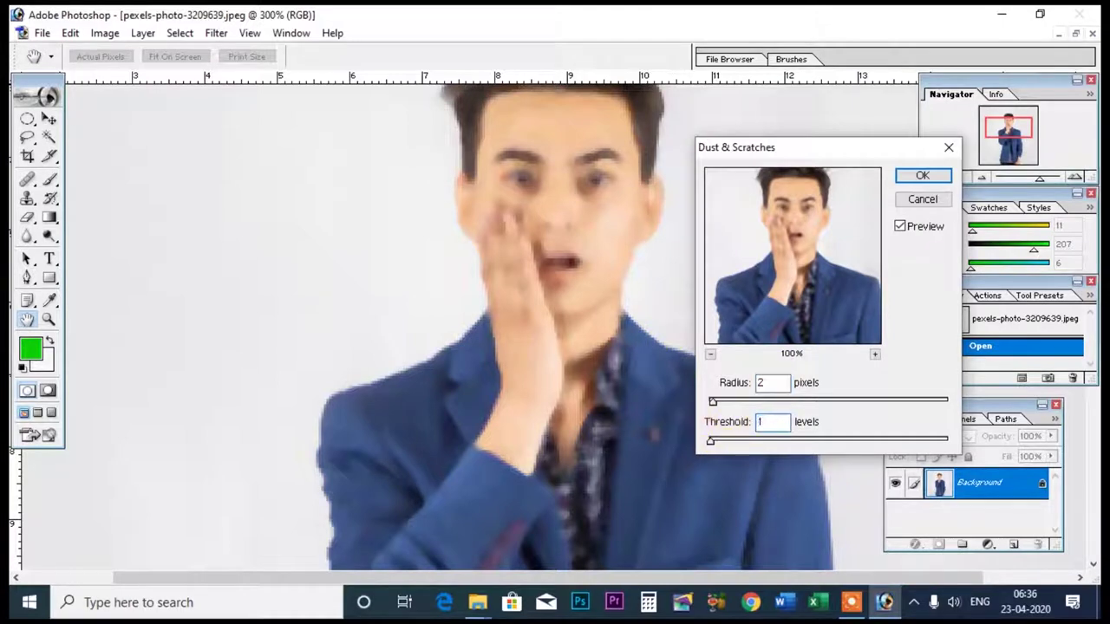
double_click(770, 384)
text(1)
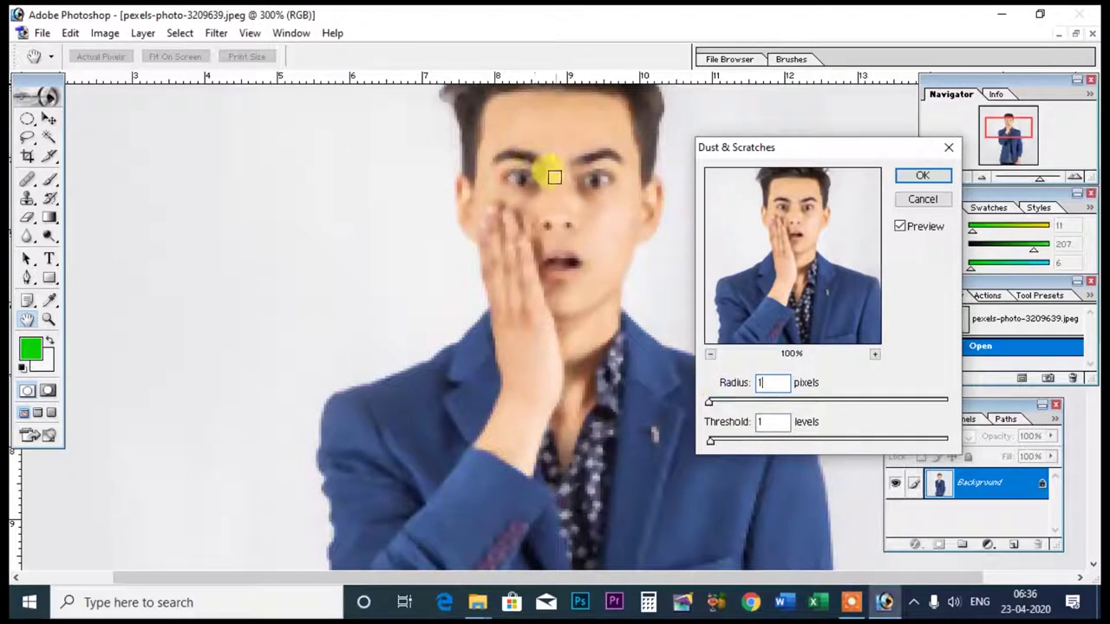
drag(785, 224, 798, 241)
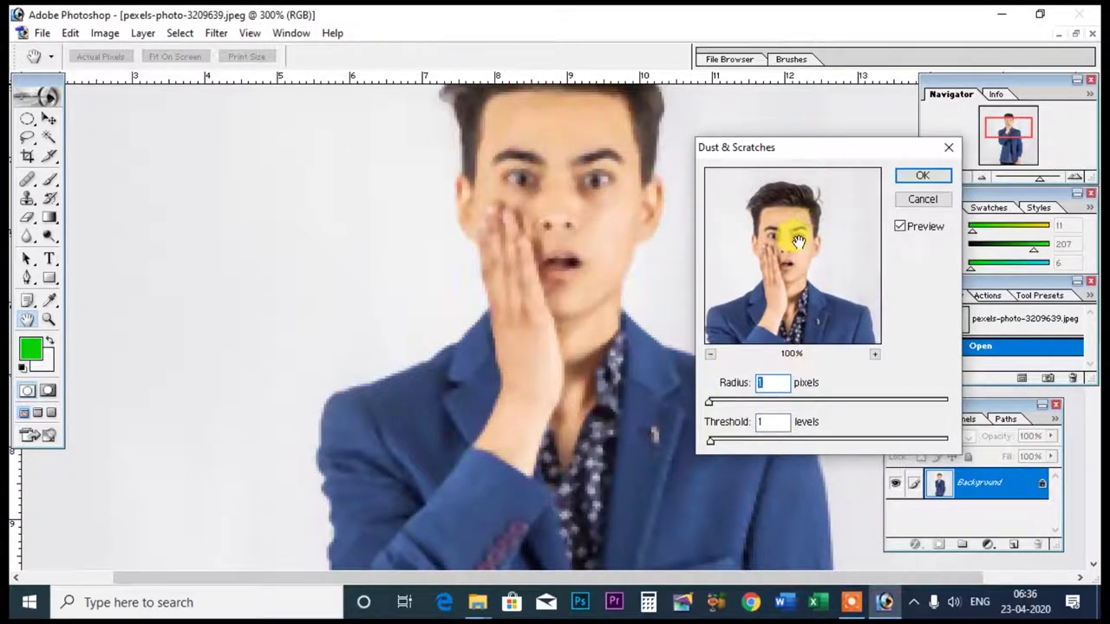
click(917, 175)
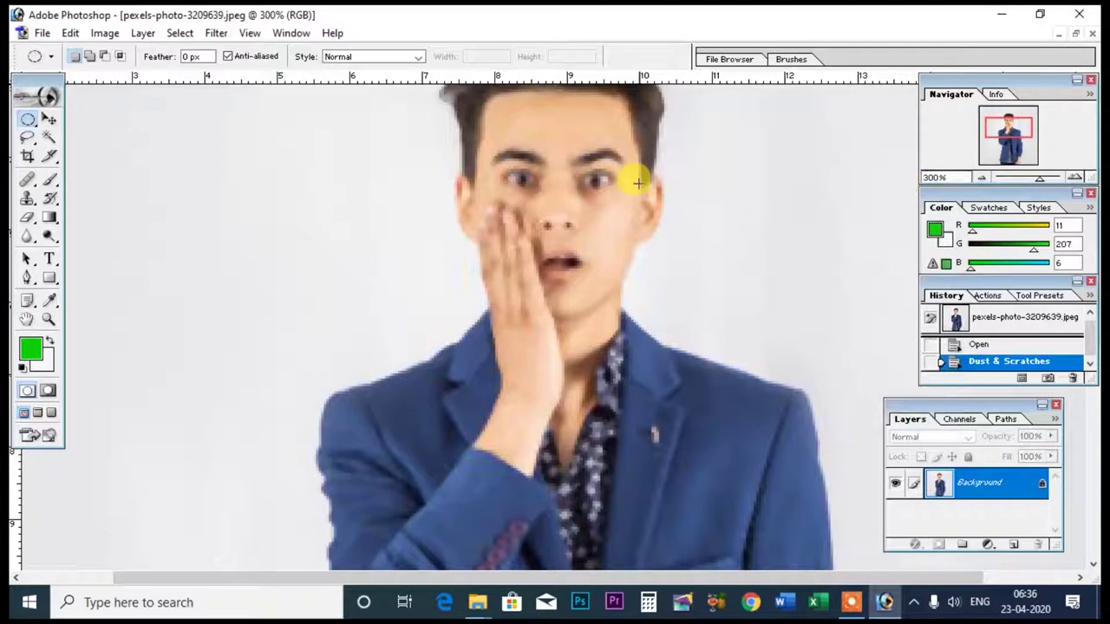
key(ctrl+z)
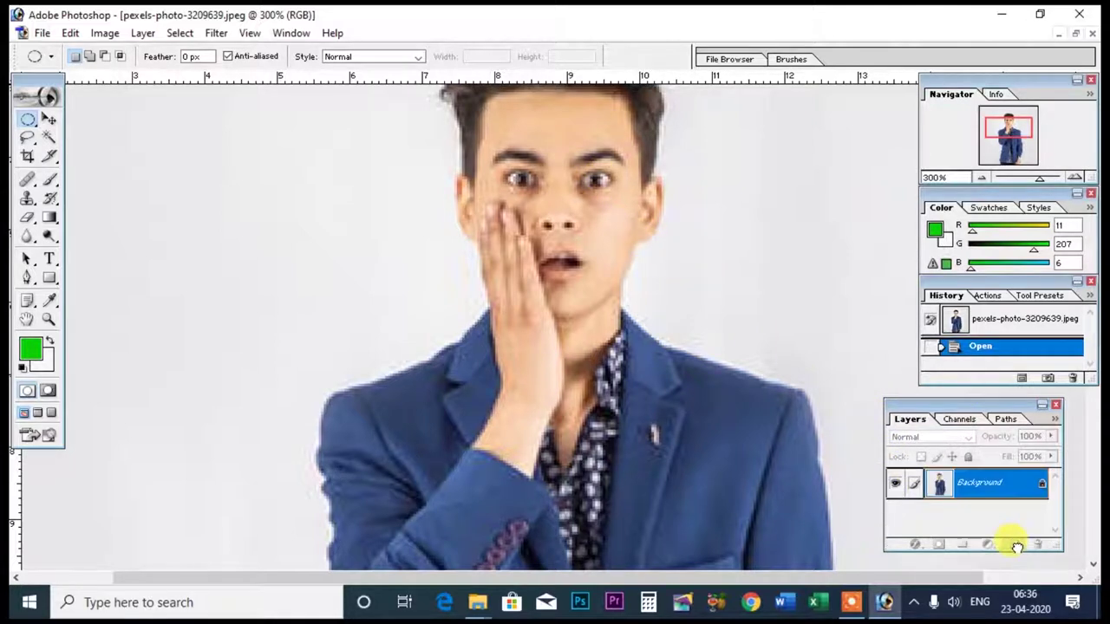
Duplicate the Background layer and apply Dust & Scratches to the copy
drag(986, 486, 1012, 544)
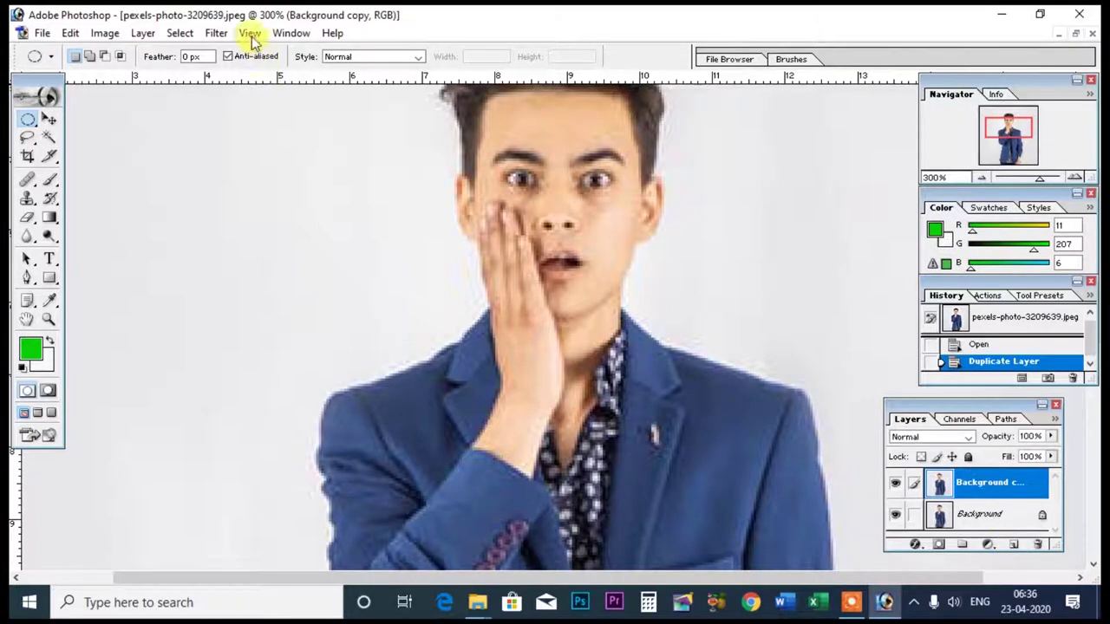
click(215, 33)
mouse_move(242, 214)
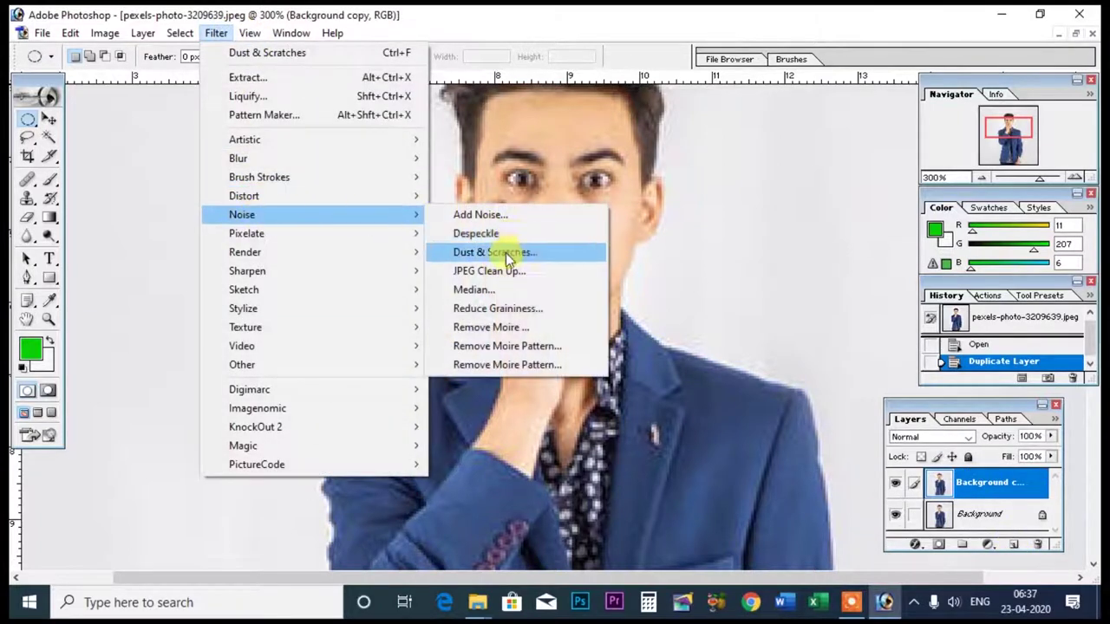
click(506, 252)
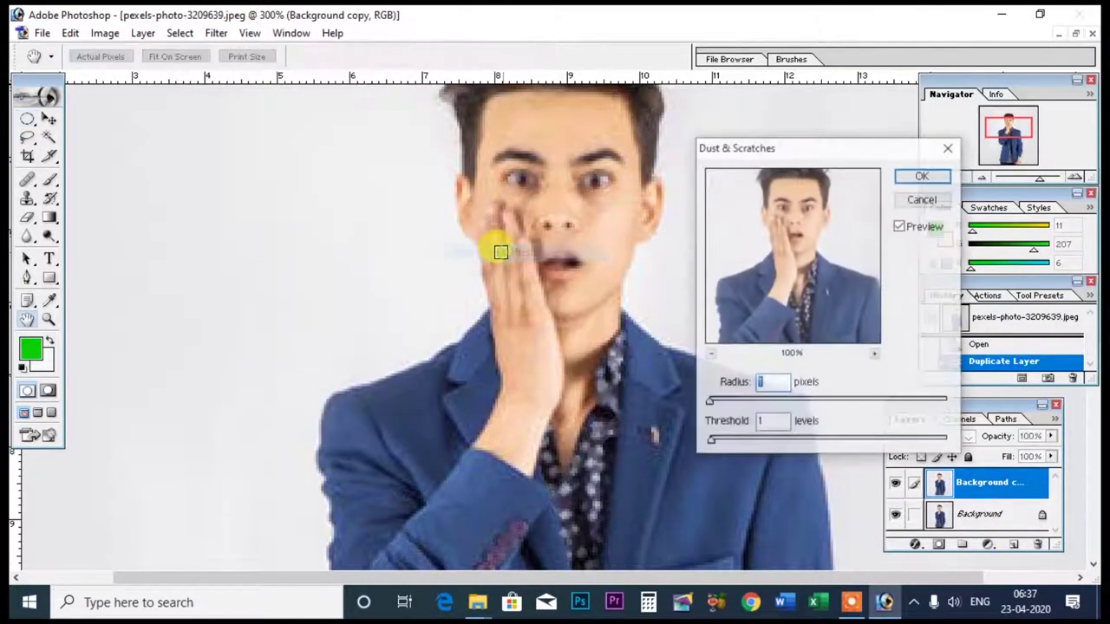
click(922, 176)
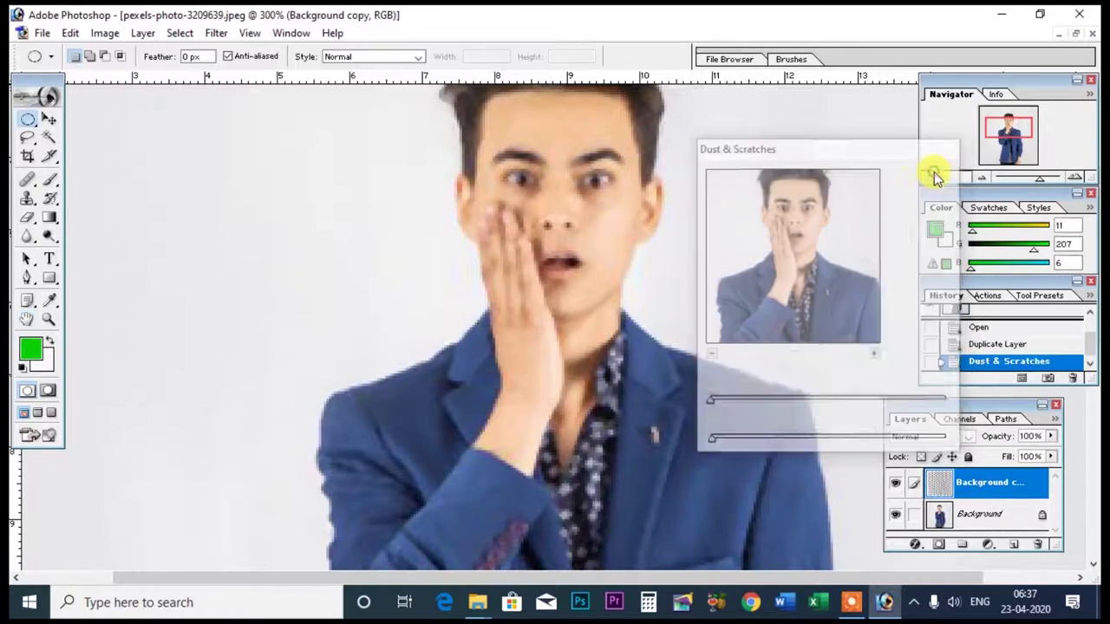
Toggle the Background copy's visibility to compare filtered and original, leaving it visible
click(898, 484)
click(896, 484)
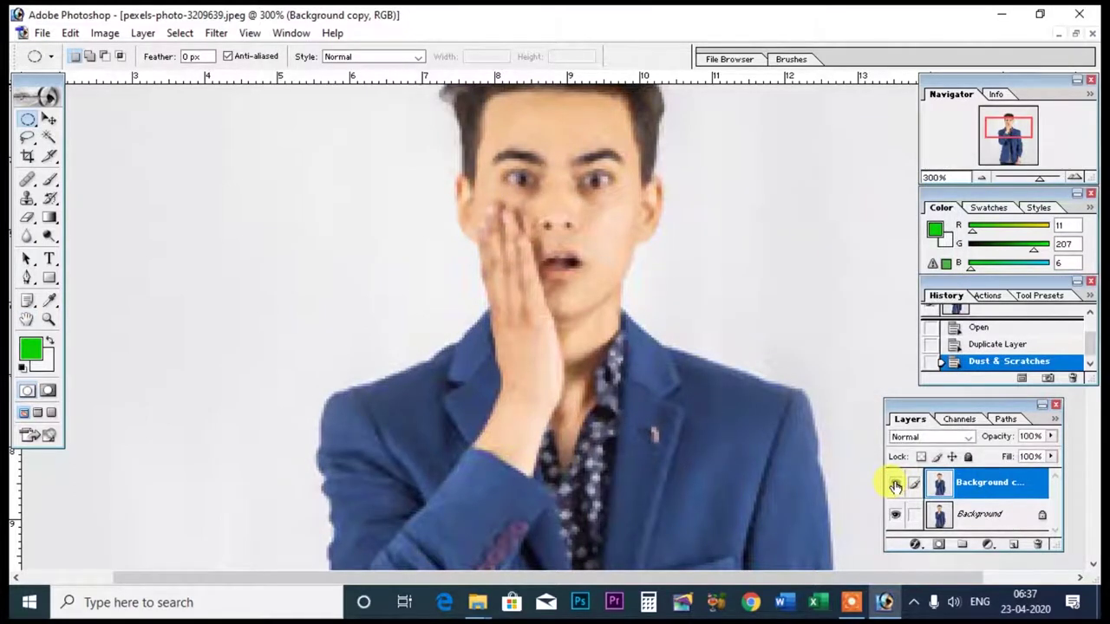
click(895, 484)
click(895, 484)
click(896, 484)
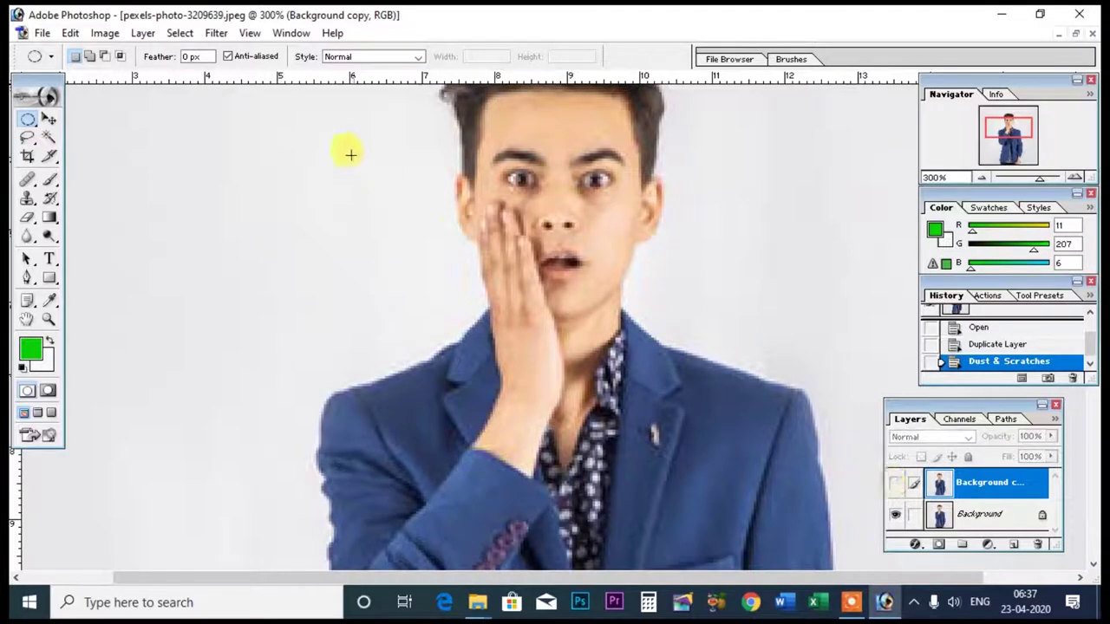
click(246, 35)
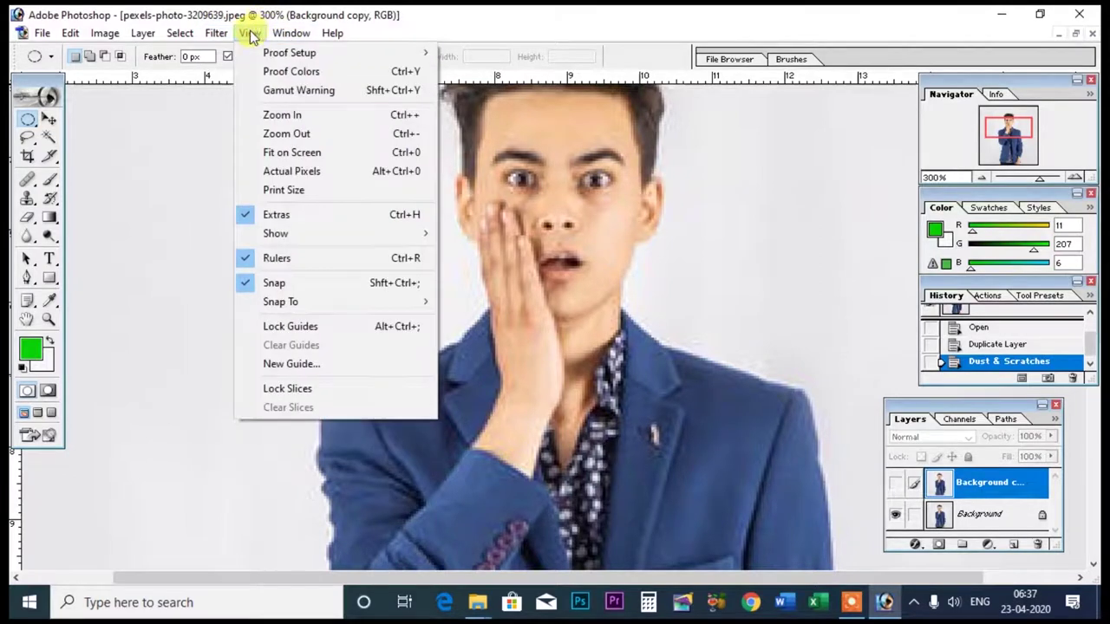
click(607, 274)
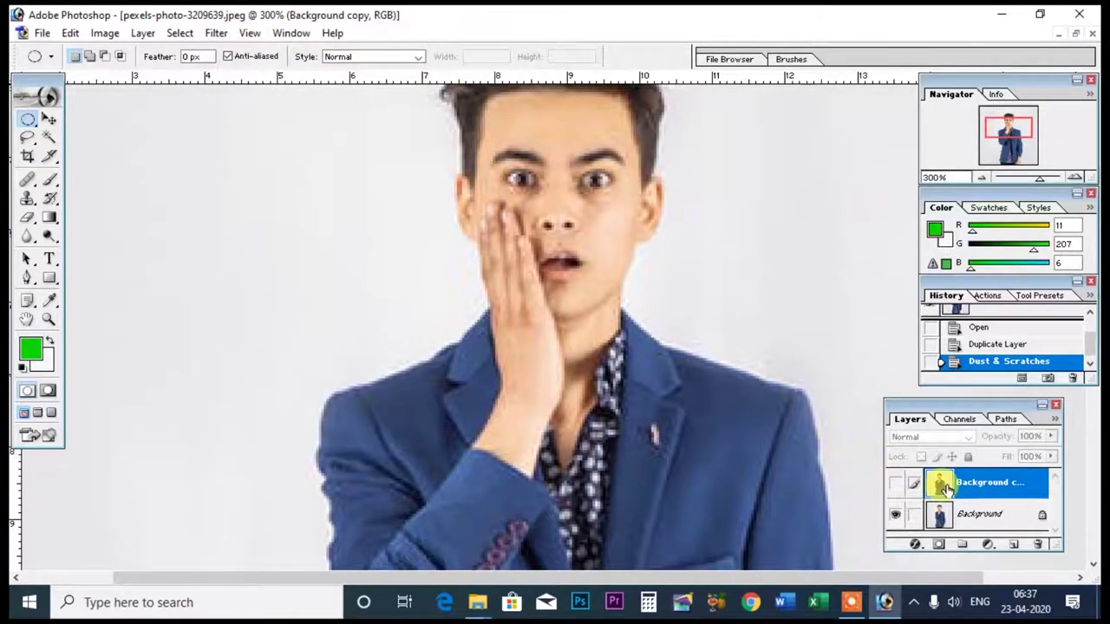
click(216, 33)
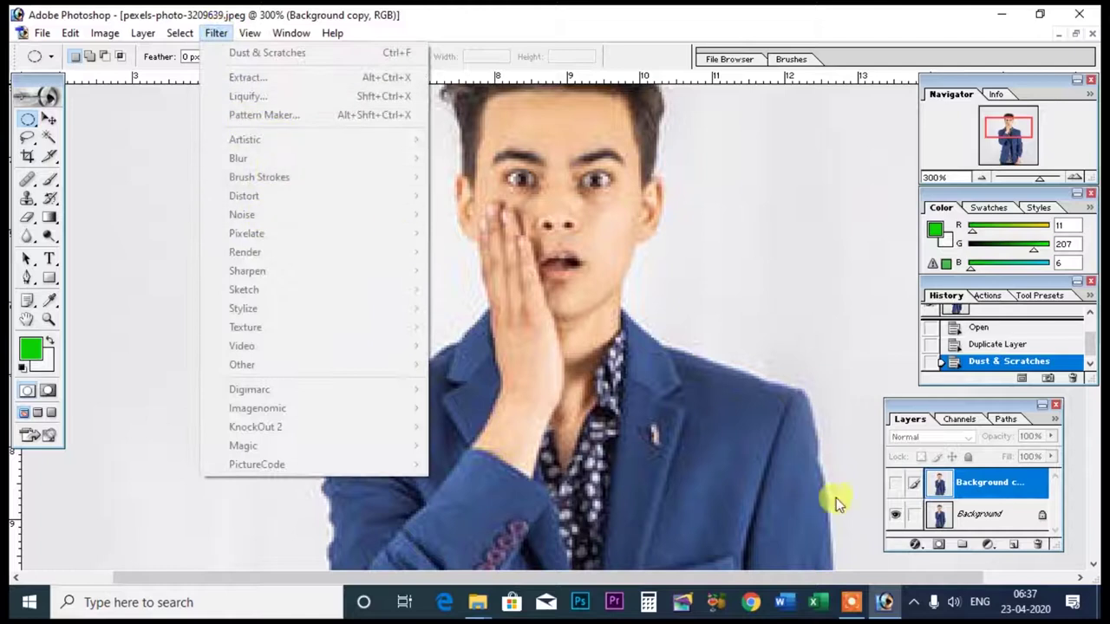
click(895, 483)
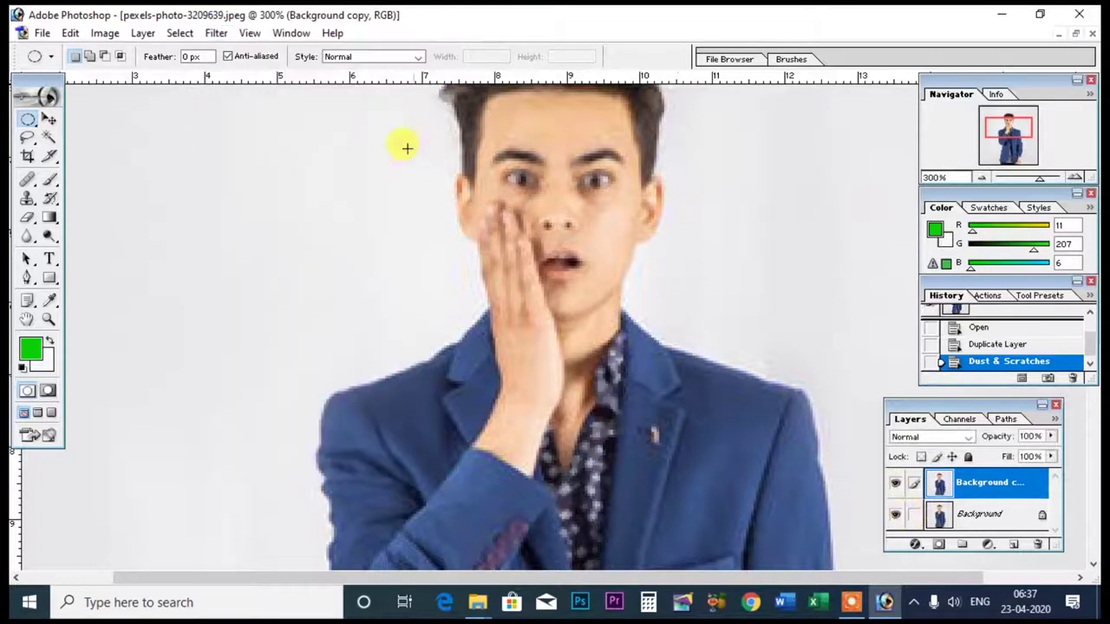
click(216, 33)
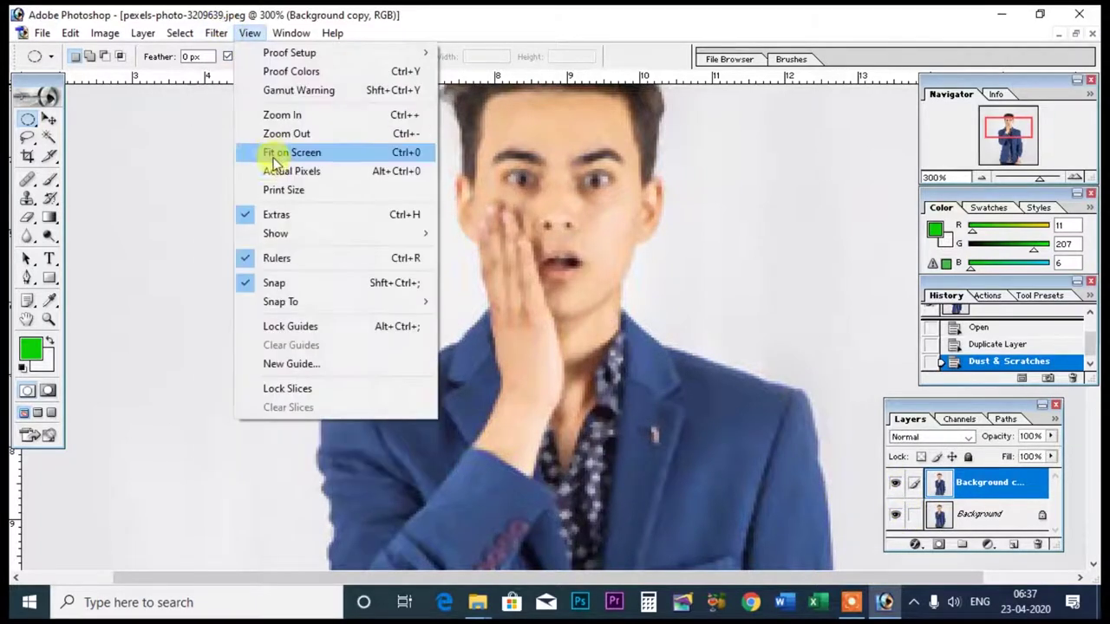
mouse_move(242, 214)
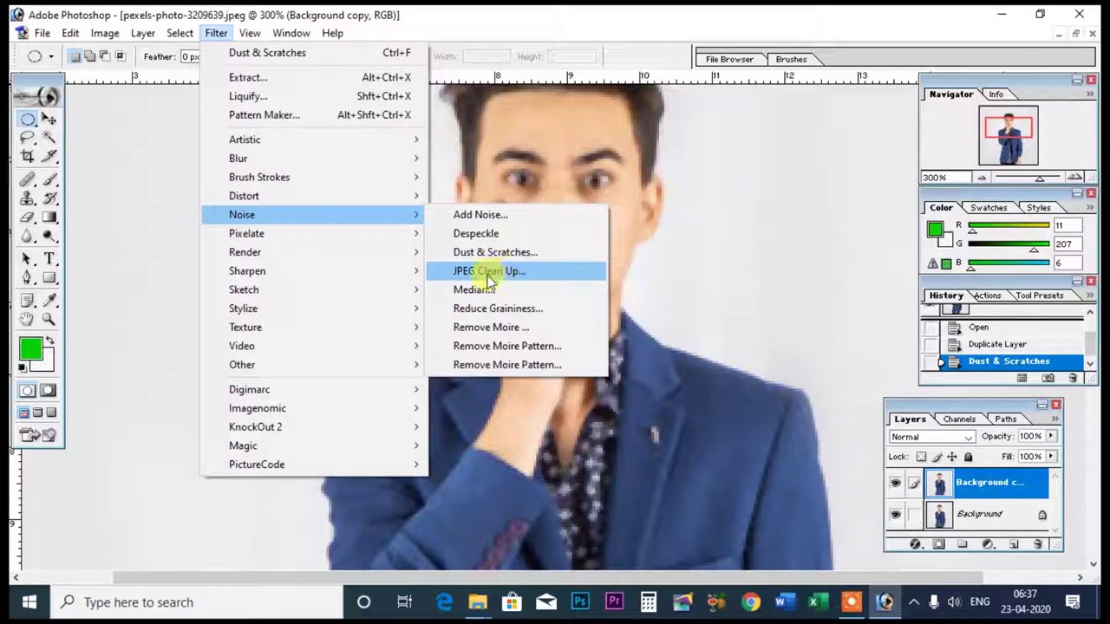
Apply JPEG Clean Up at smoothness 27 to the blazer copy, then undo it
click(509, 272)
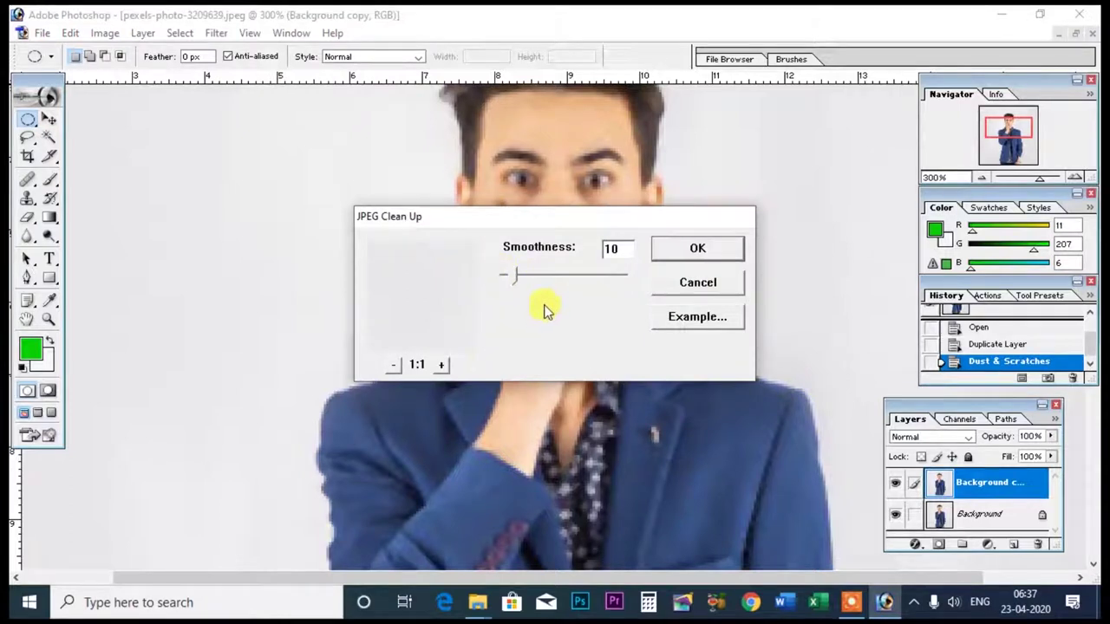
drag(517, 280, 533, 281)
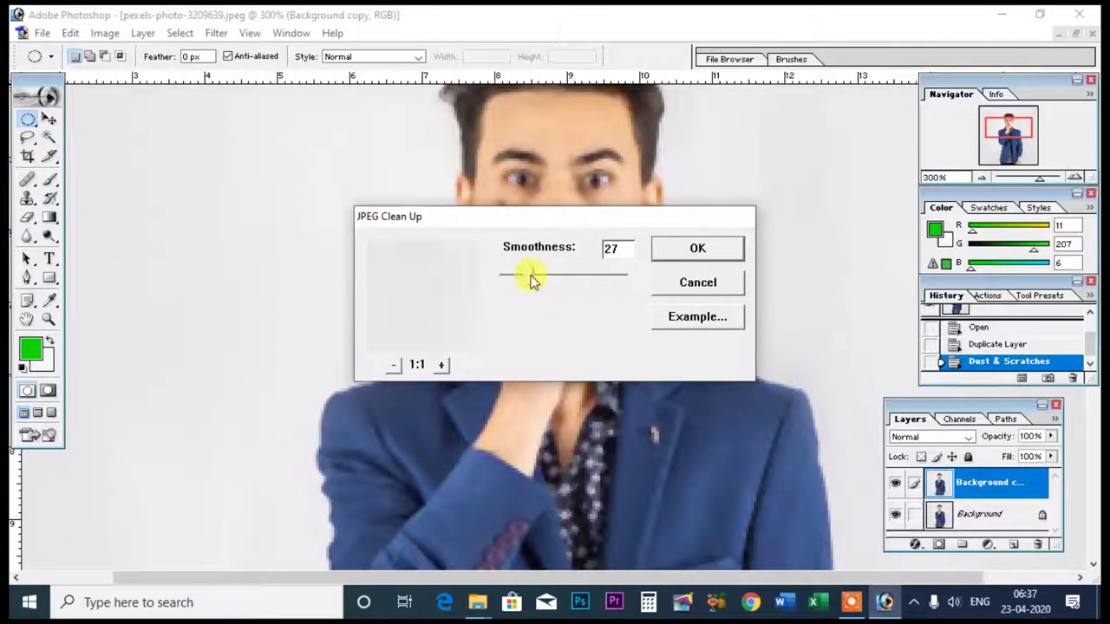
click(709, 317)
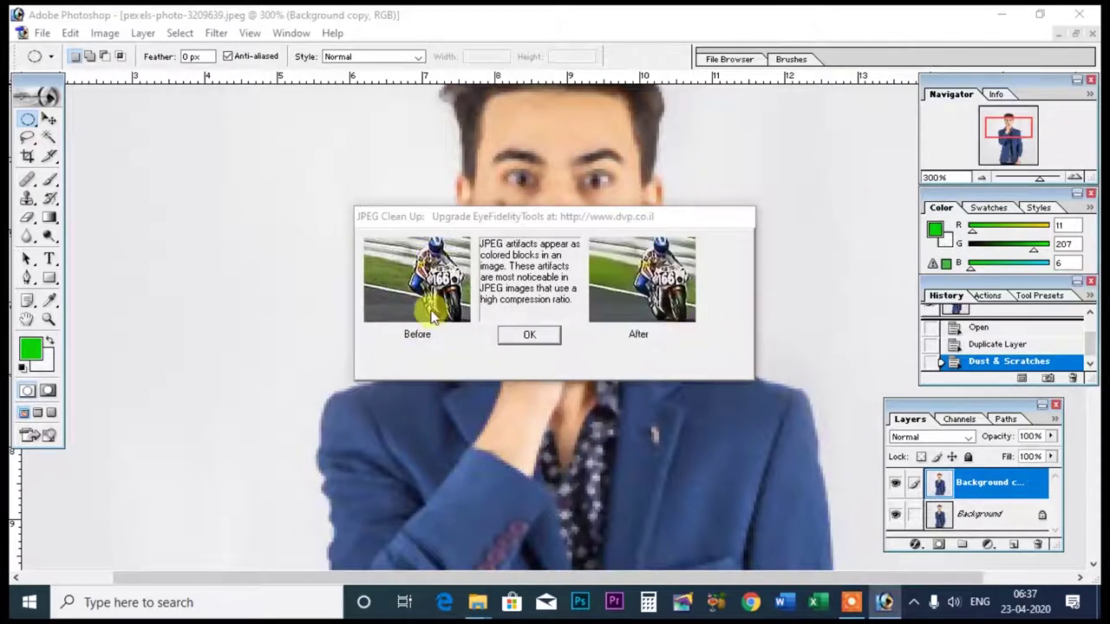
click(536, 334)
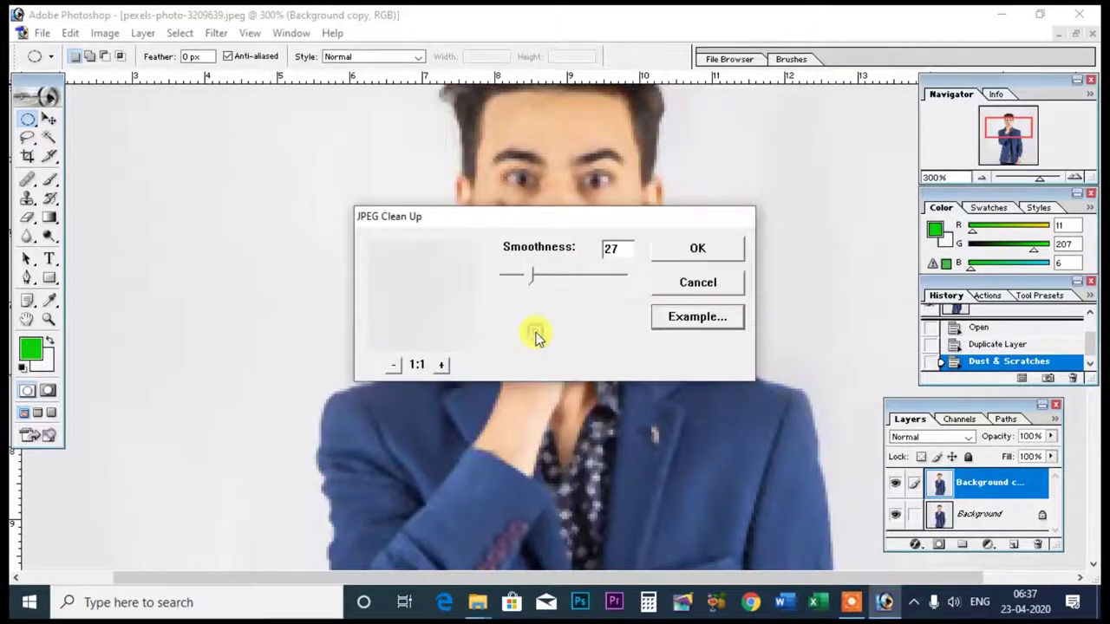
click(713, 248)
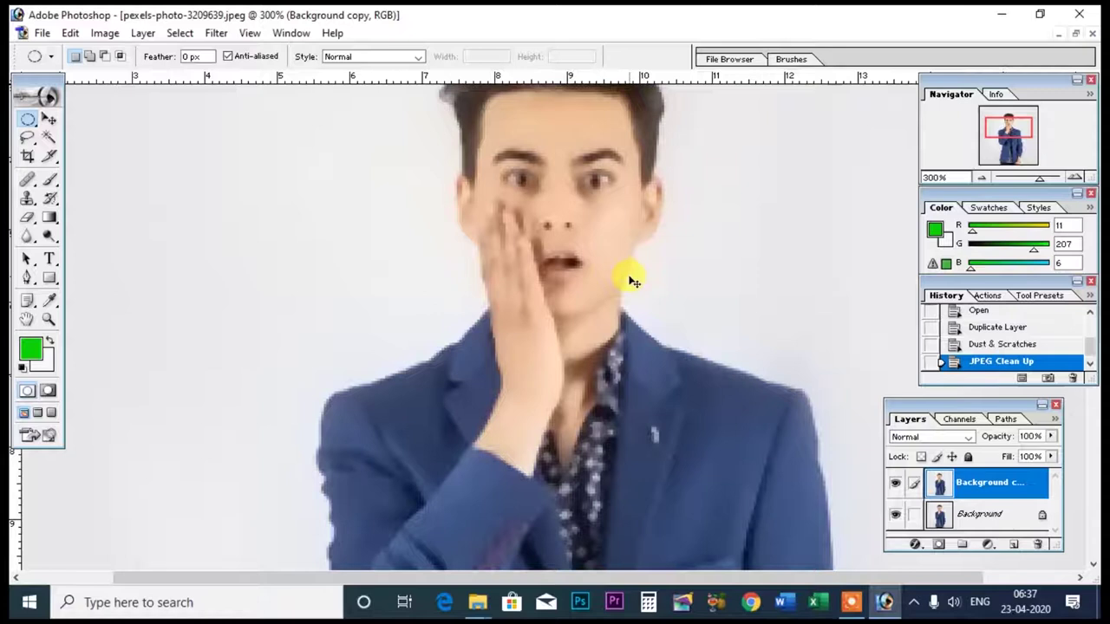
key(ctrl+z)
Keep the blazer portrait open but minimized, and bring up pexels-photo-2897883.jpeg
click(1079, 14)
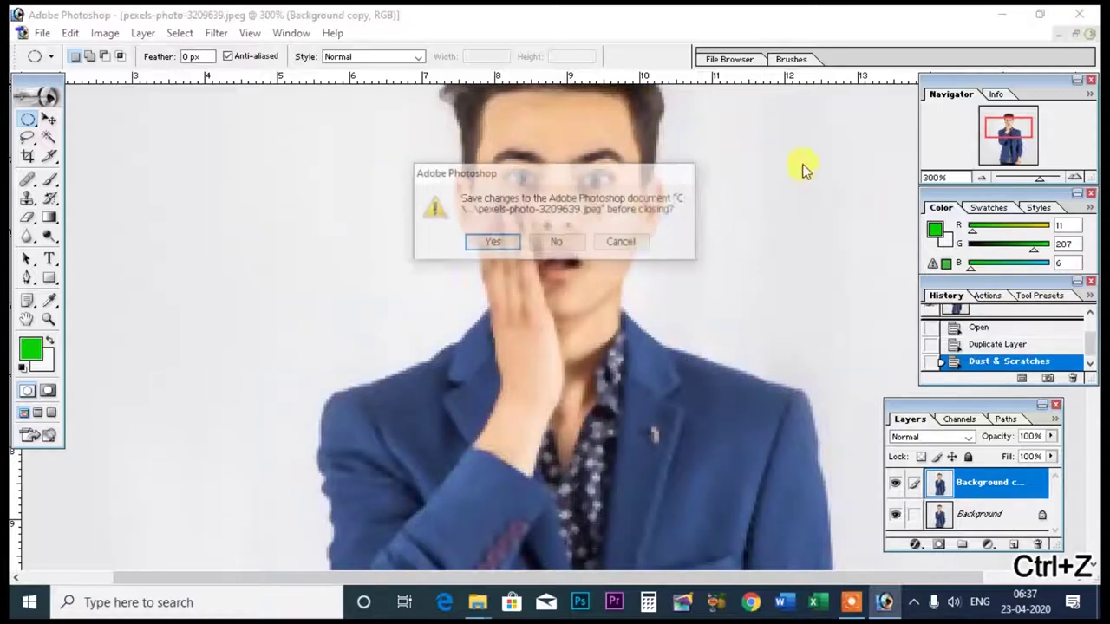
click(617, 242)
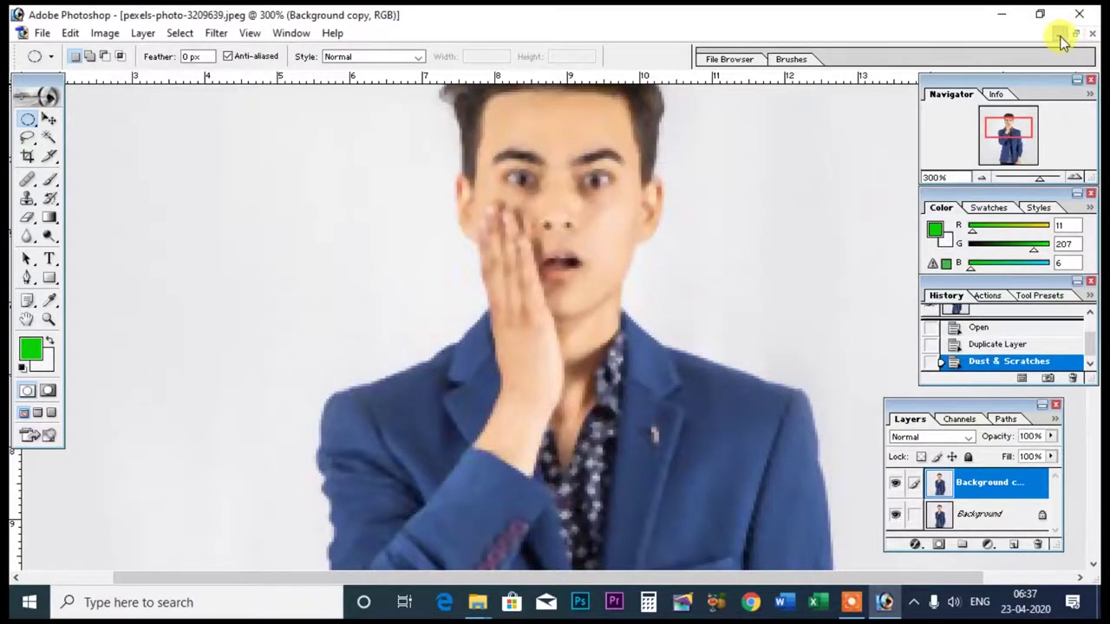
click(1058, 32)
click(205, 574)
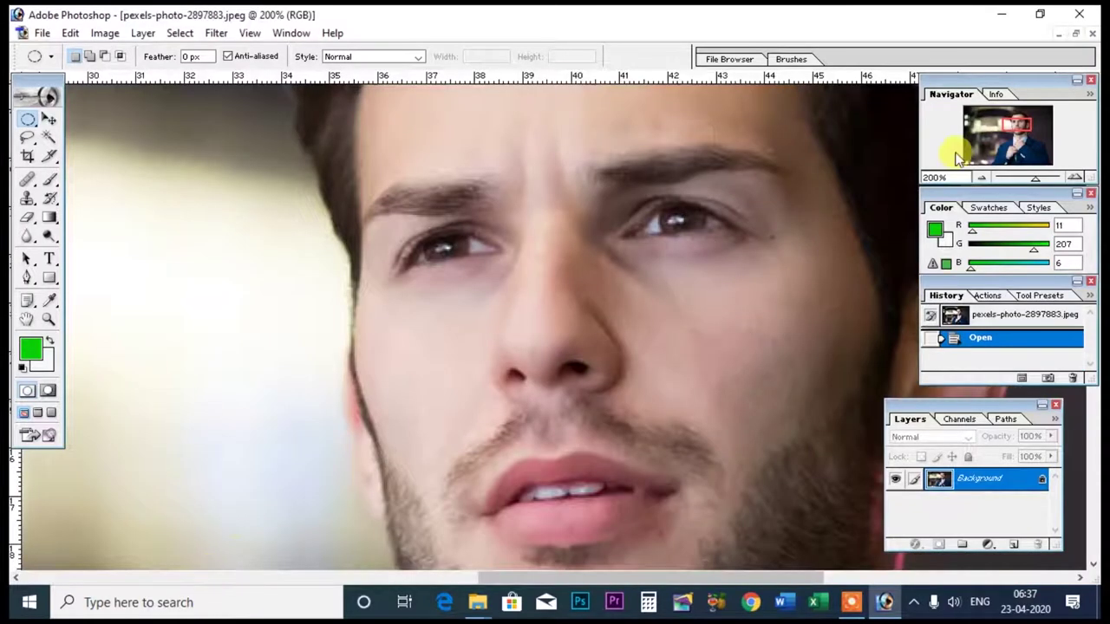
click(216, 33)
mouse_move(242, 215)
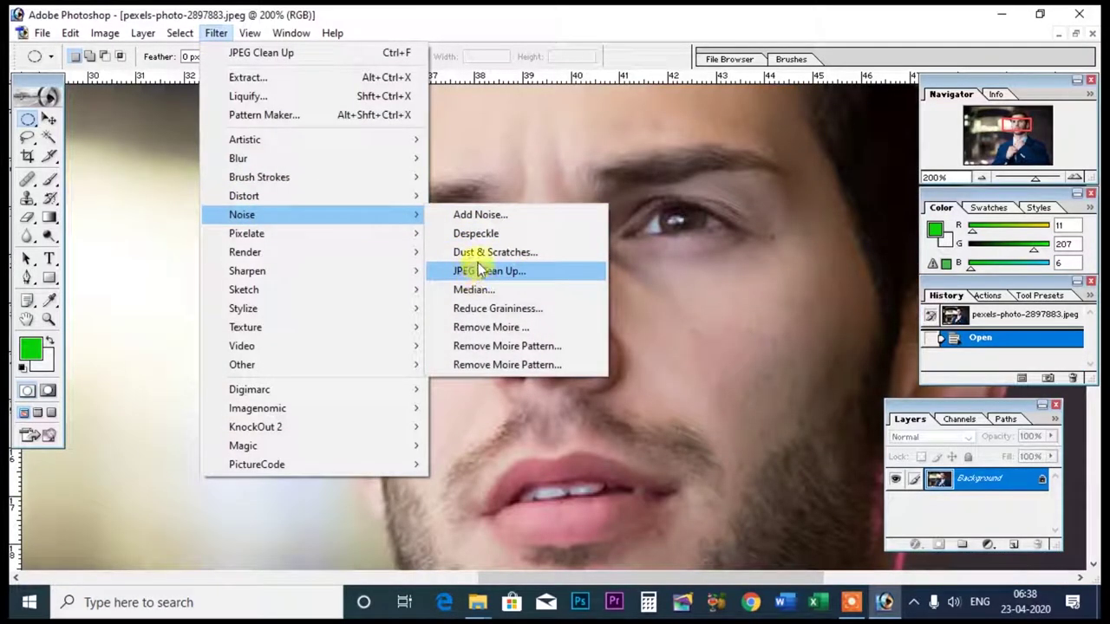
click(491, 276)
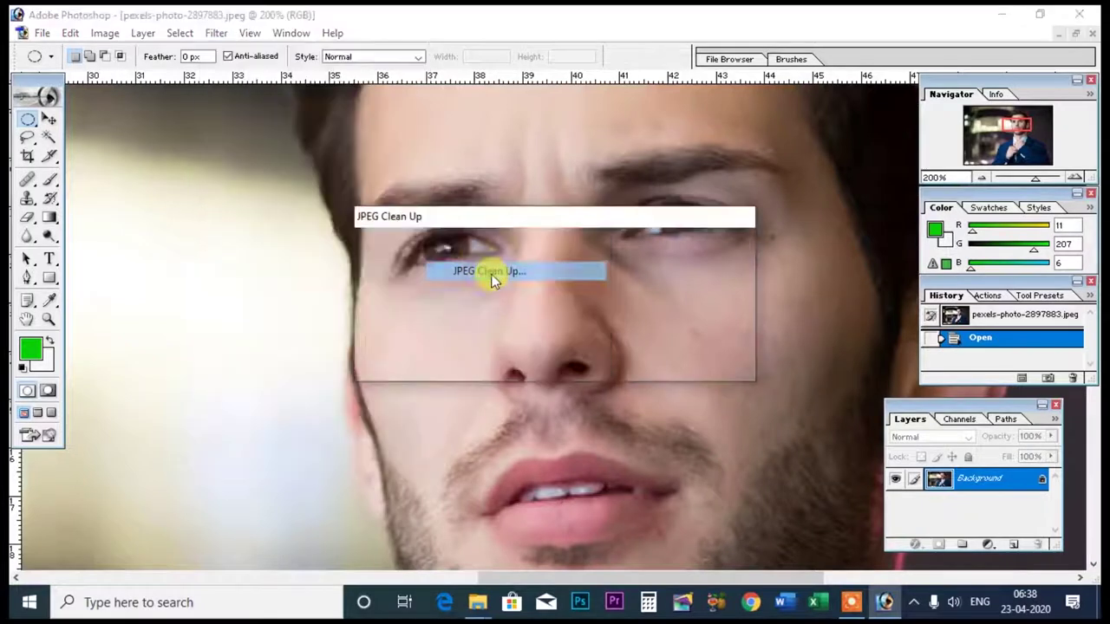
drag(595, 223, 701, 227)
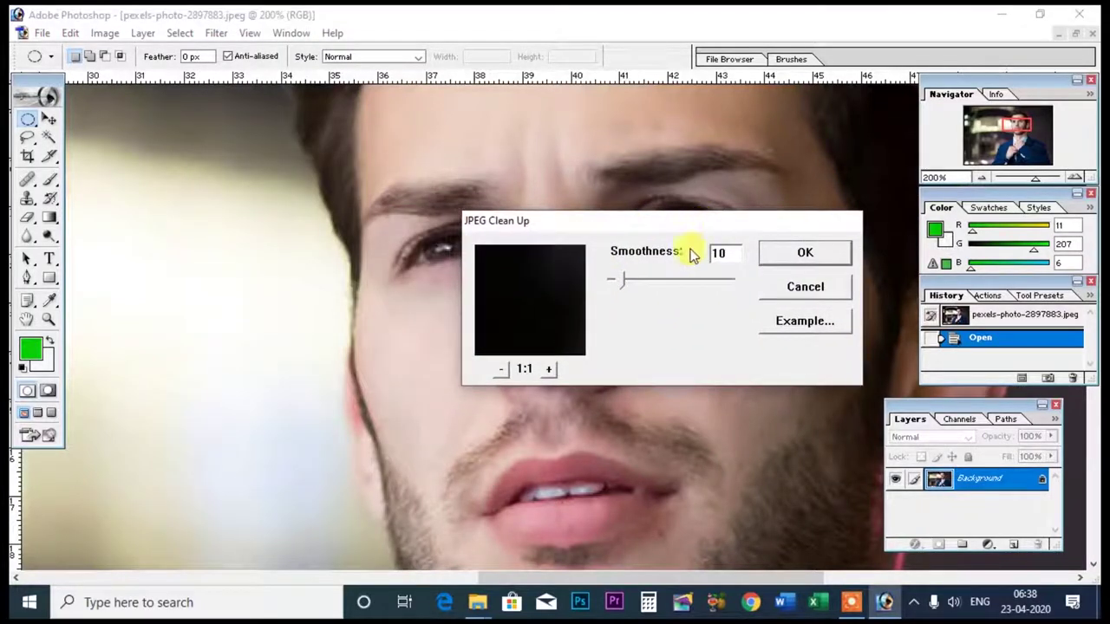
click(548, 368)
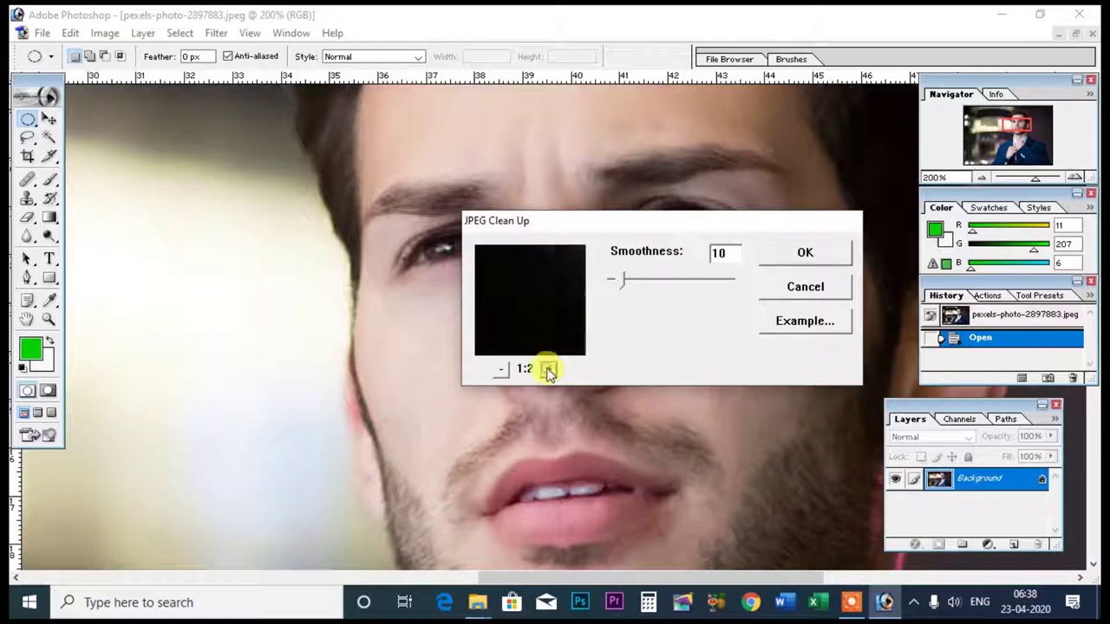
click(800, 321)
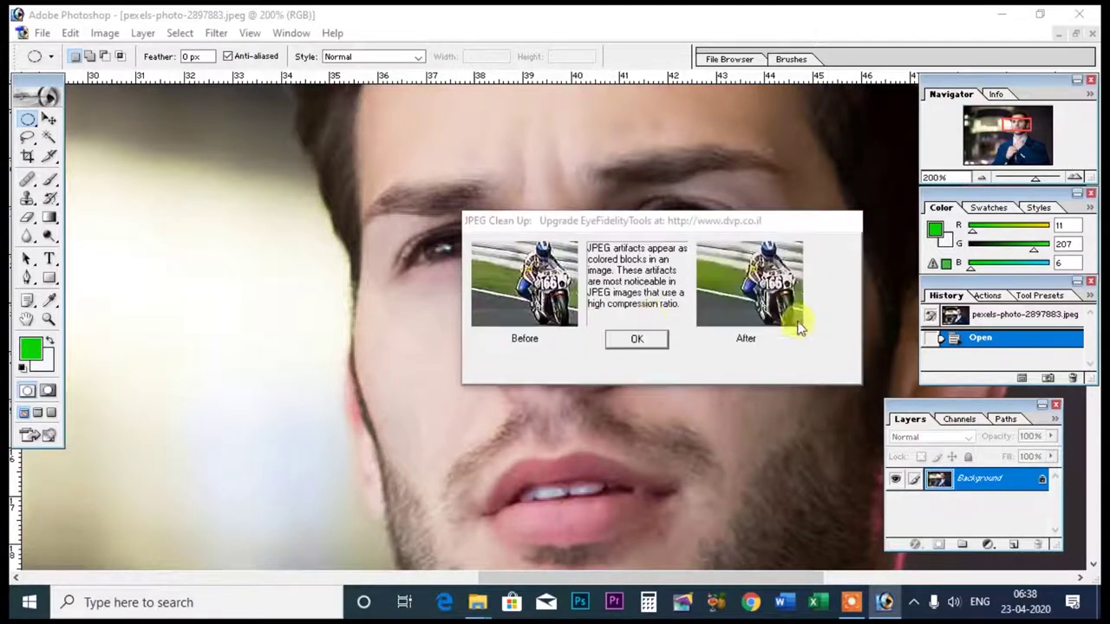
click(642, 341)
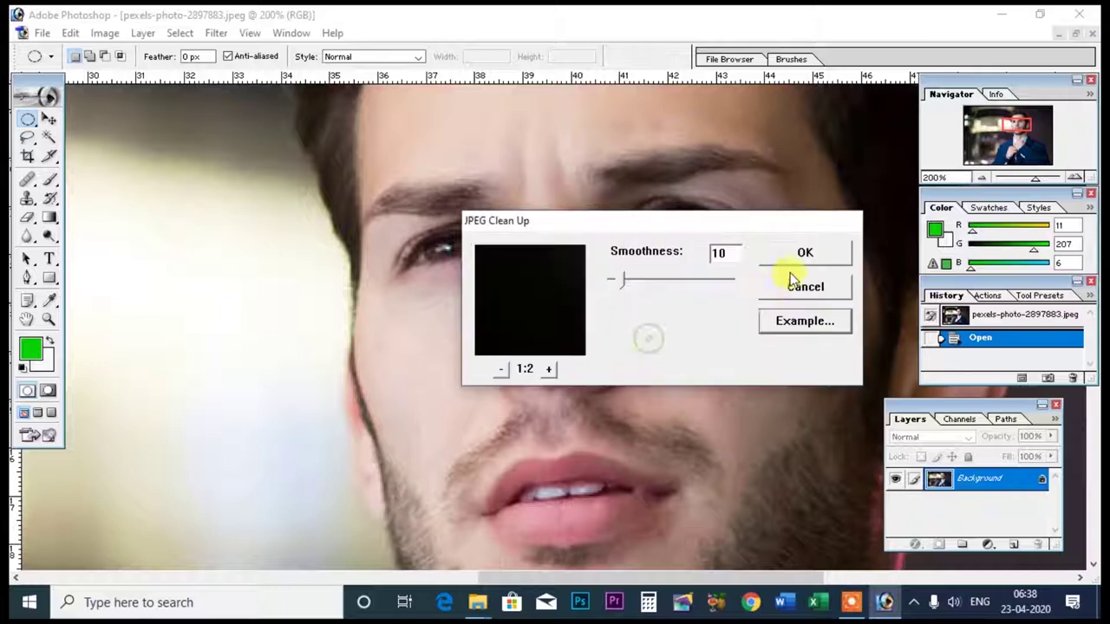
drag(619, 280, 626, 279)
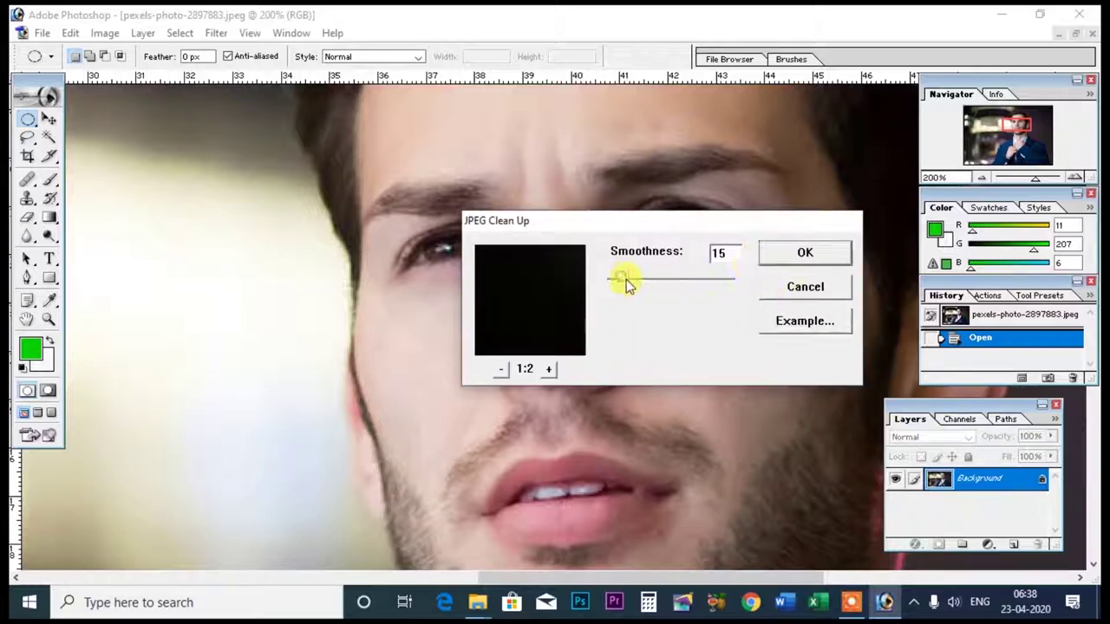
click(802, 321)
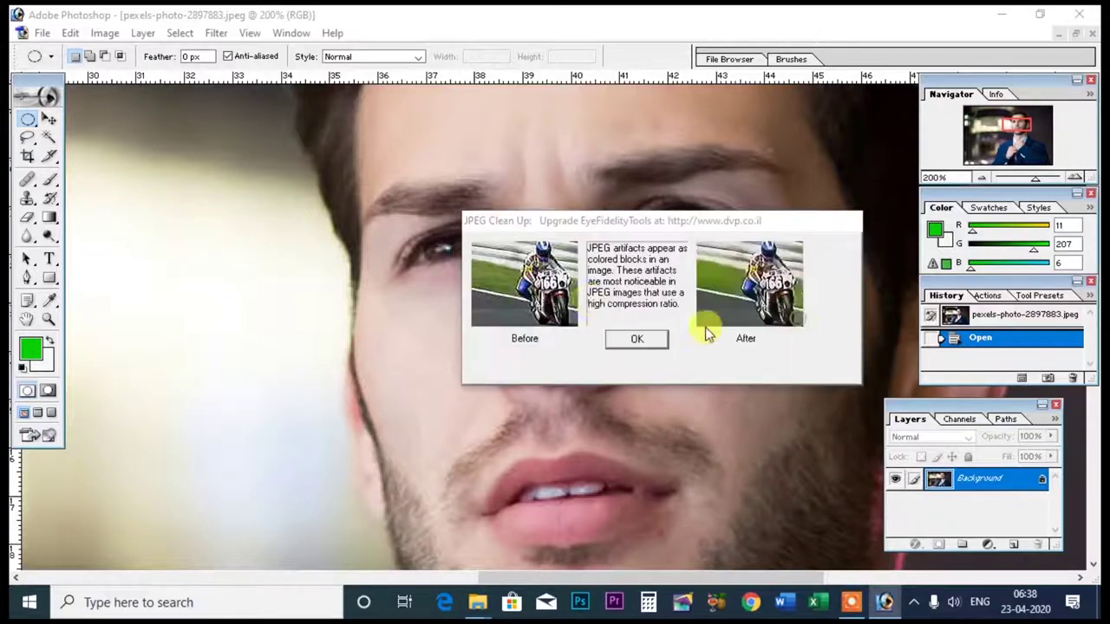
click(646, 339)
click(807, 253)
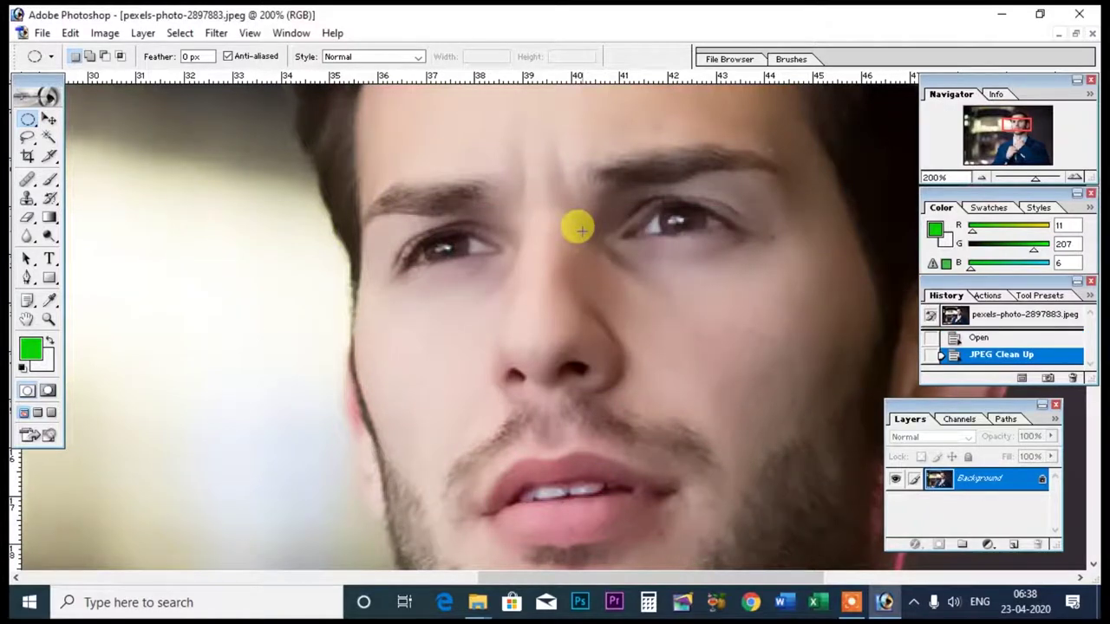
key(ctrl+z)
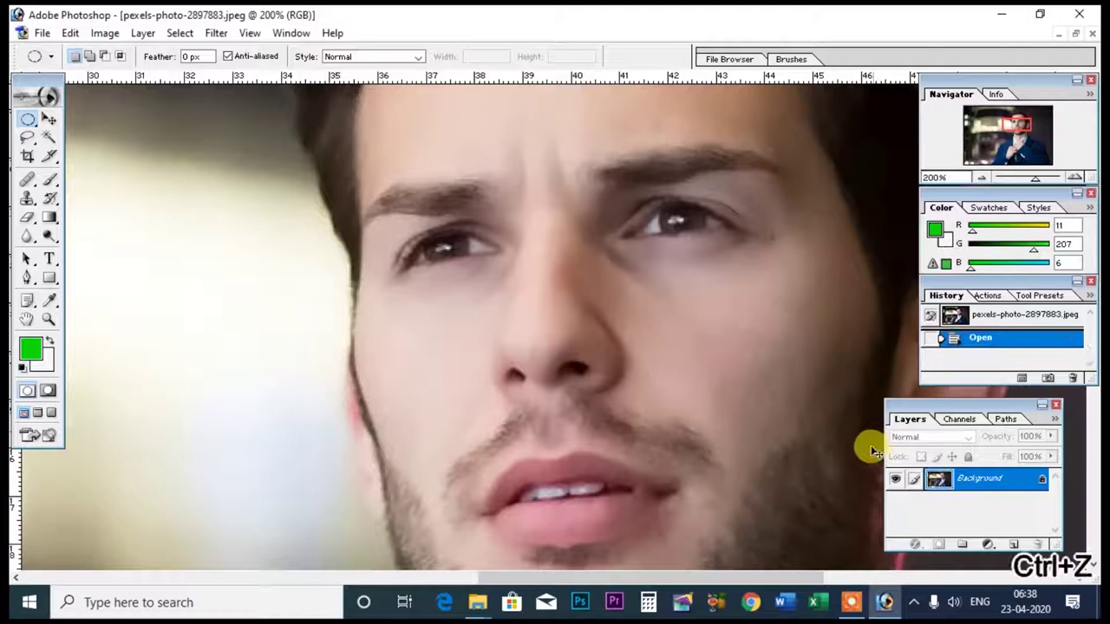
drag(980, 479, 1013, 544)
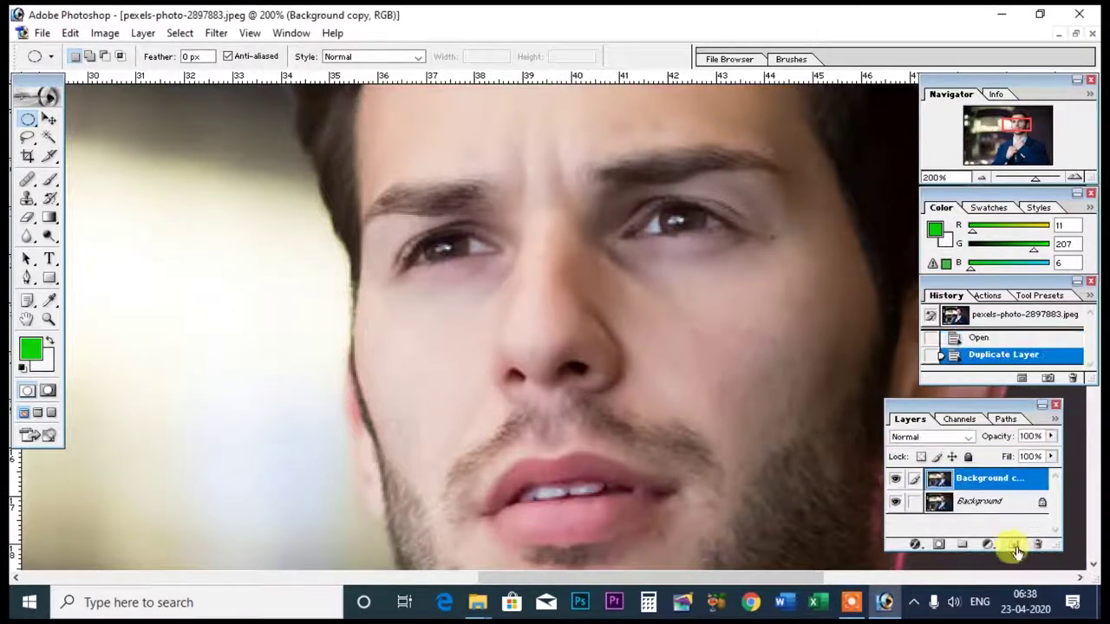
Apply a radius-1 Median filter to the close-up portrait's Background copy after trying radius 2
click(217, 33)
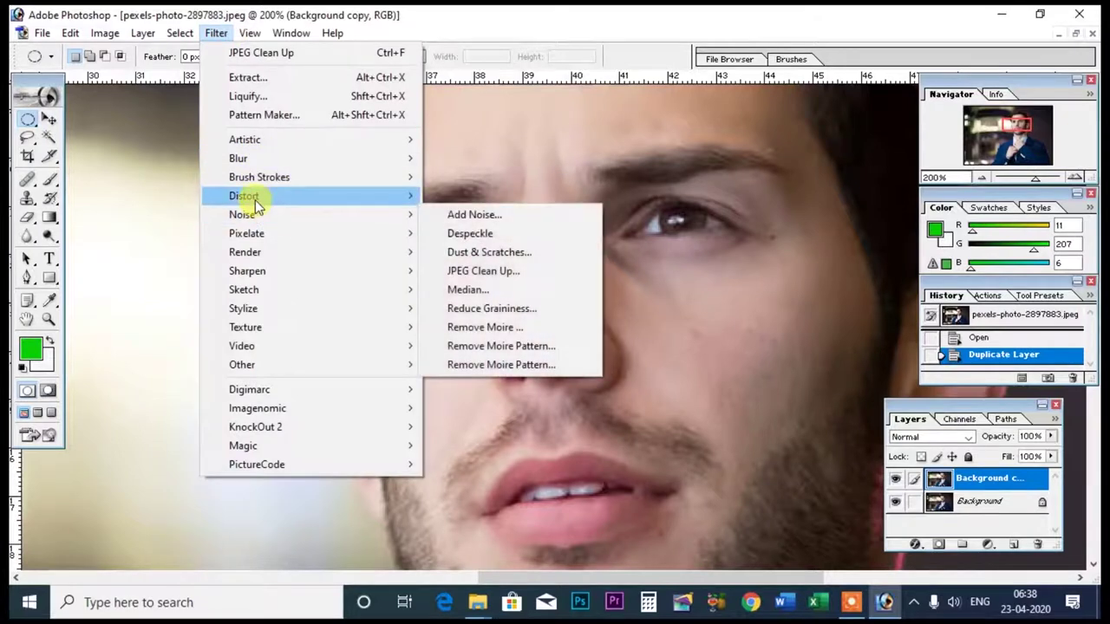
mouse_move(242, 214)
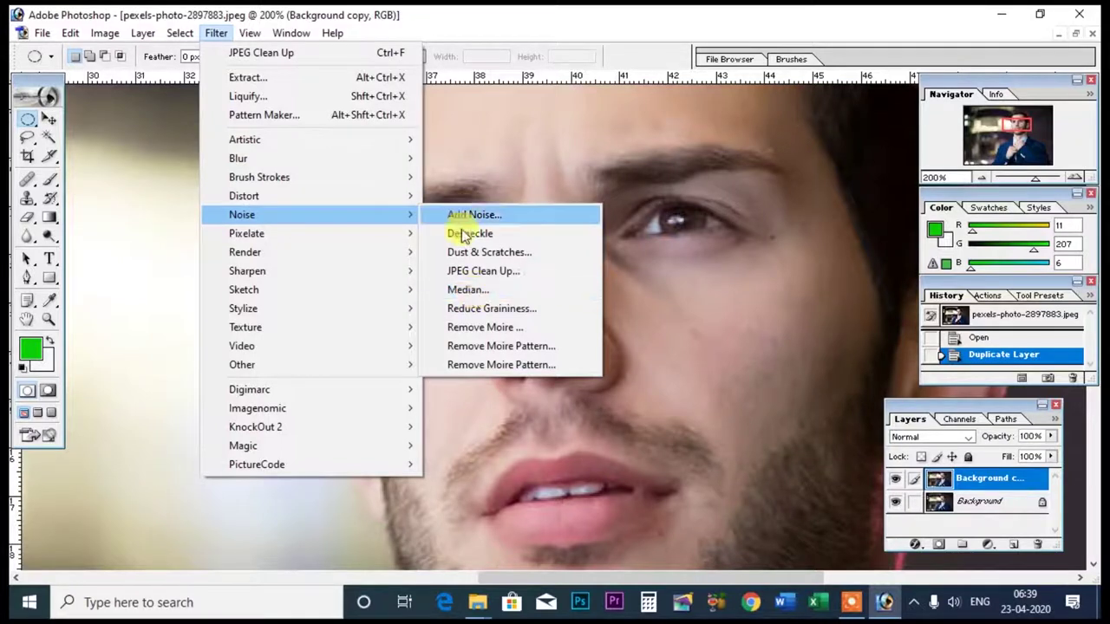
click(460, 290)
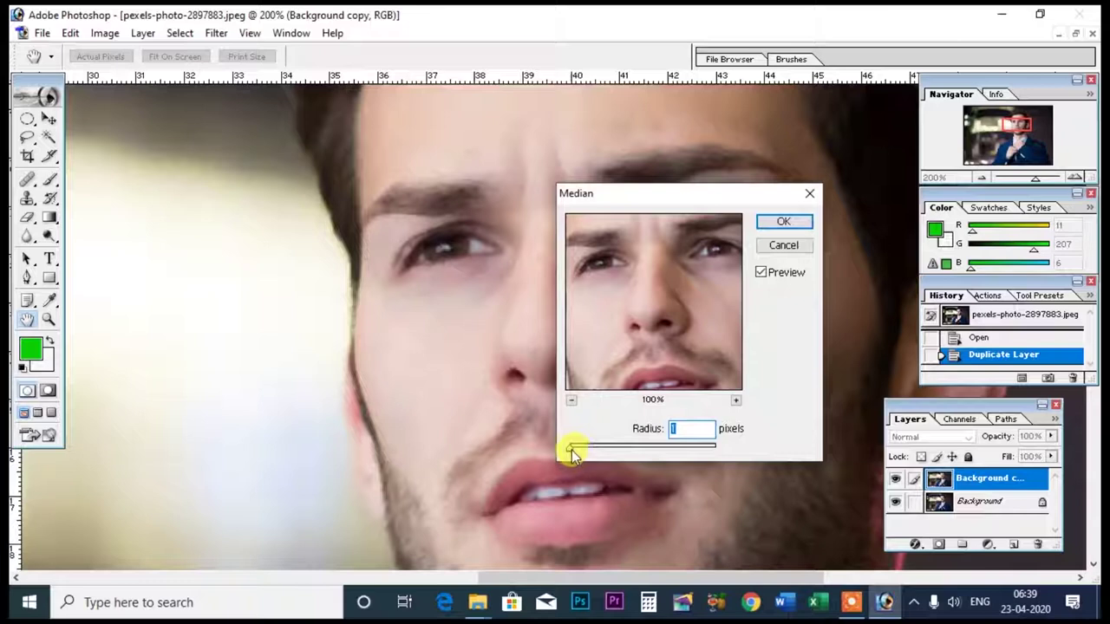
drag(572, 449, 574, 451)
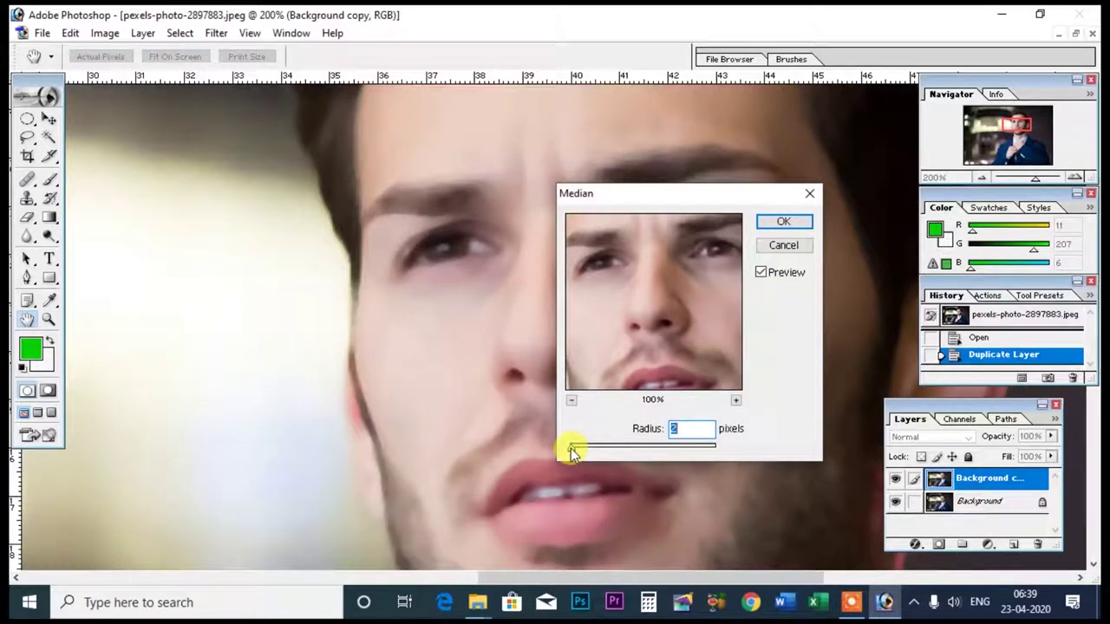
drag(572, 451, 570, 453)
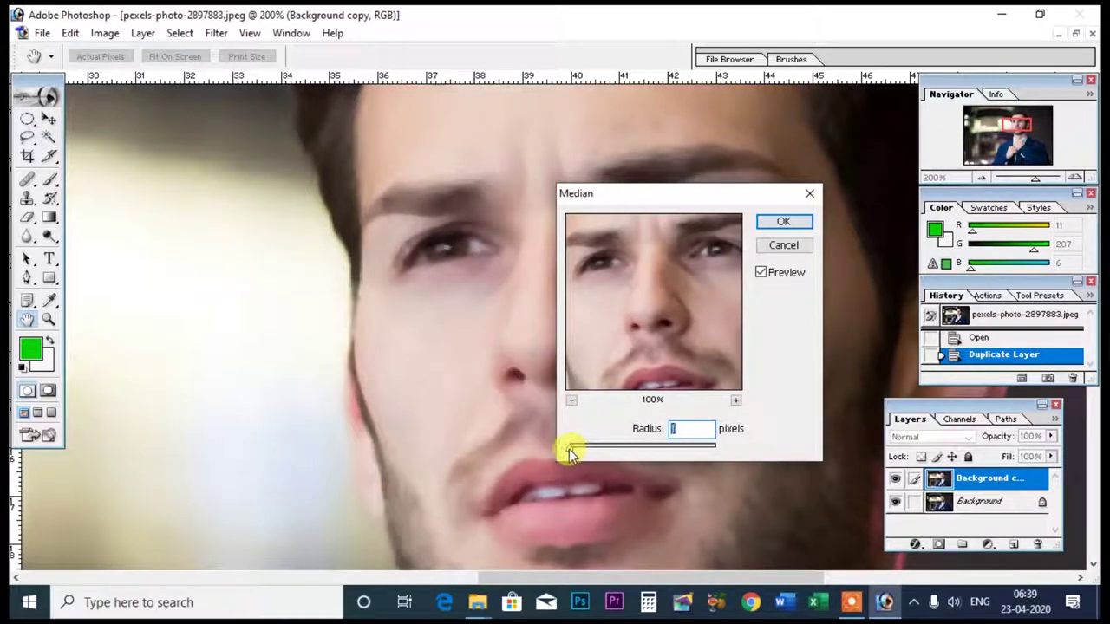
click(783, 222)
Minimize the close-up portrait and switch to the blazer portrait at 300% zoom
click(1058, 33)
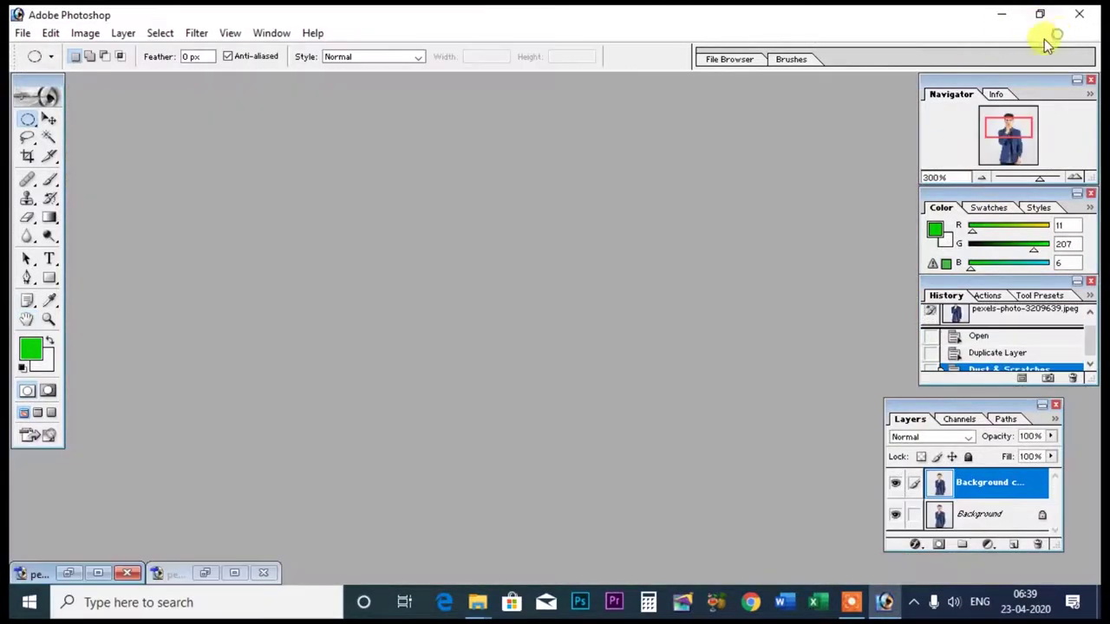
click(208, 574)
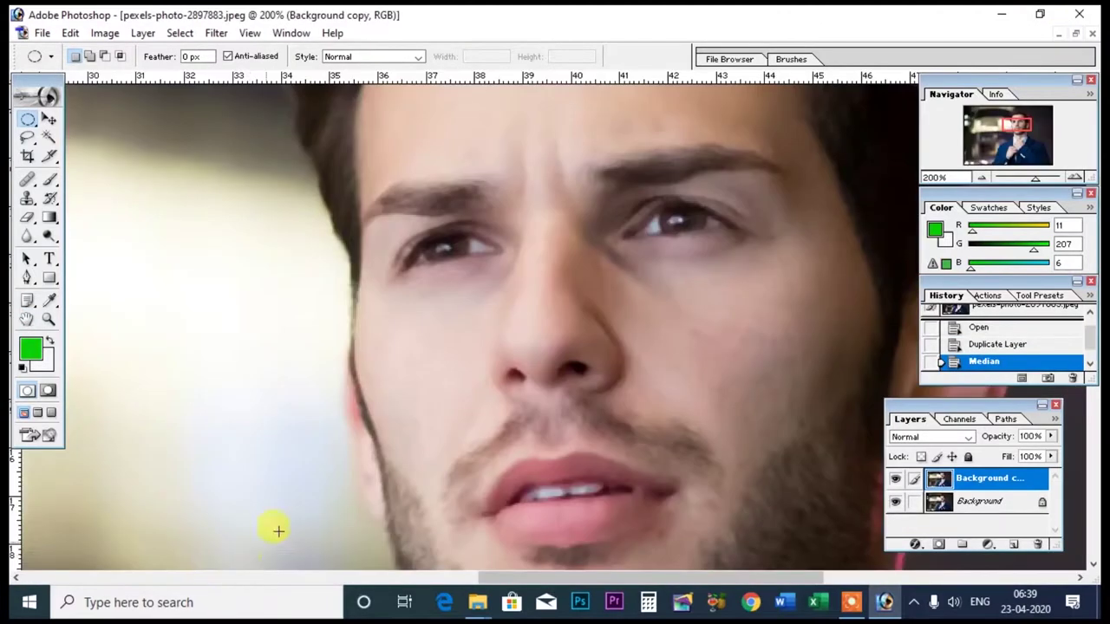
click(1056, 31)
click(69, 574)
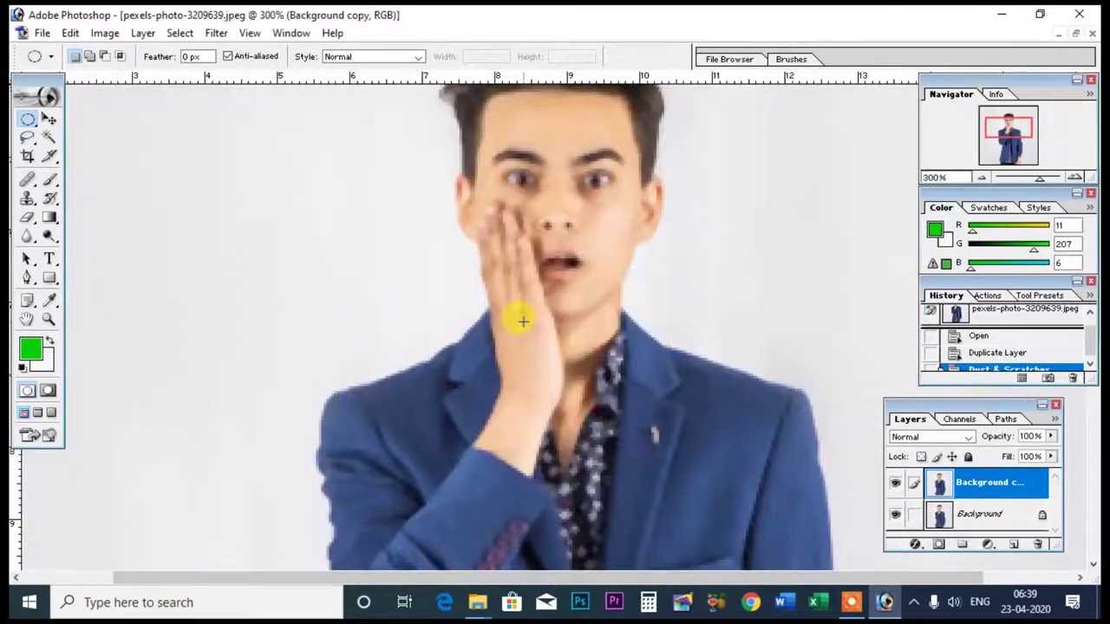
key(ctrl+plus)
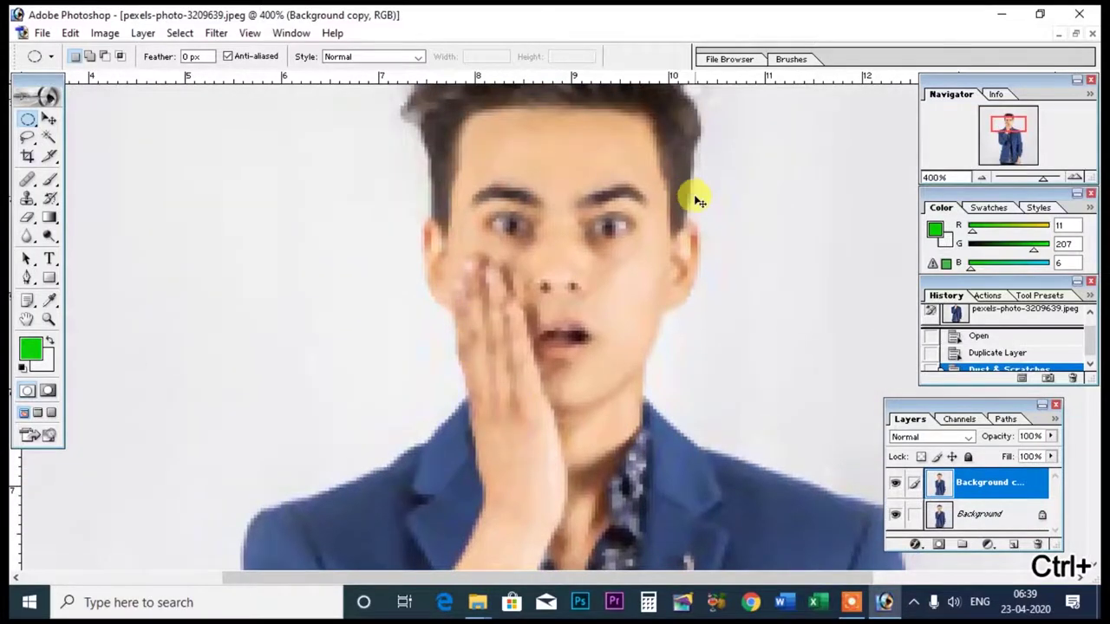
key(ctrl+minus)
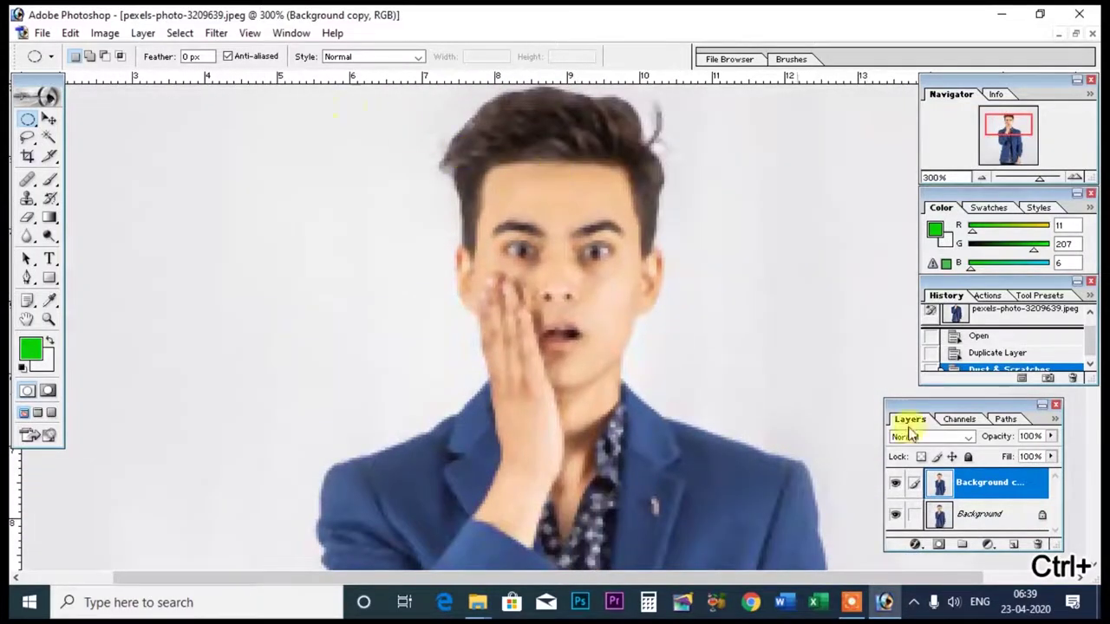
Toggle the Background copy layer's visibility to compare, ending with it hidden
click(896, 484)
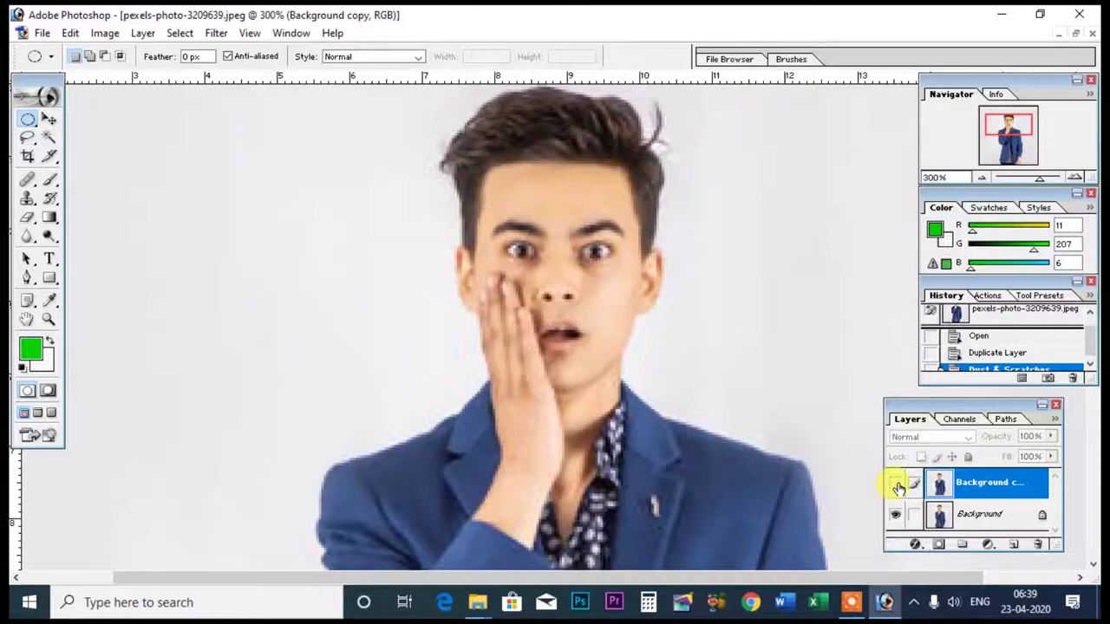
click(896, 484)
click(895, 484)
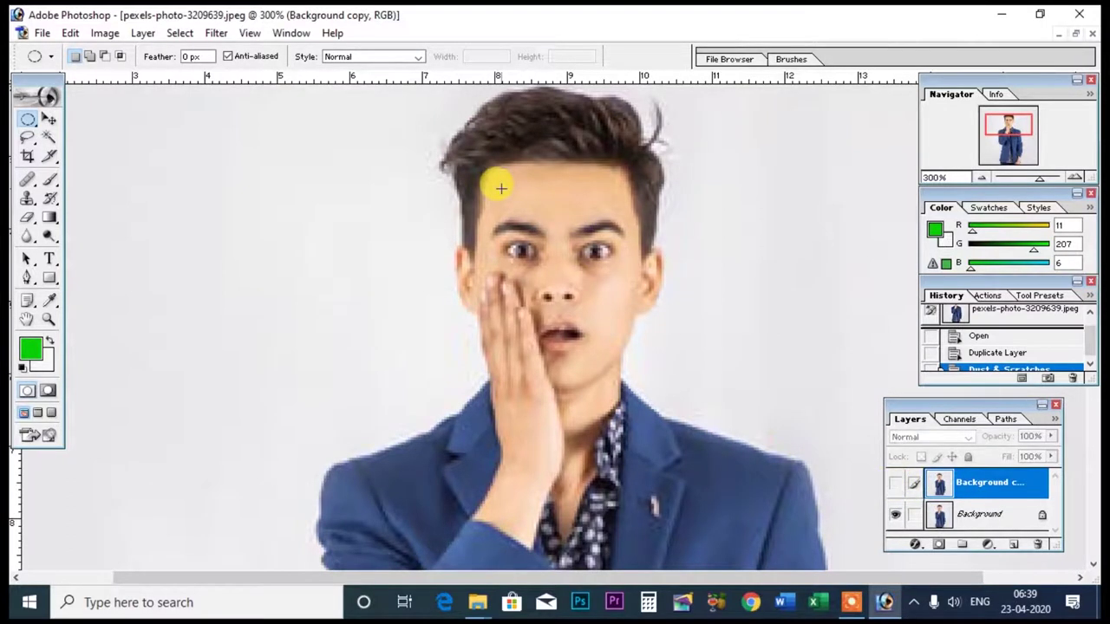
click(216, 33)
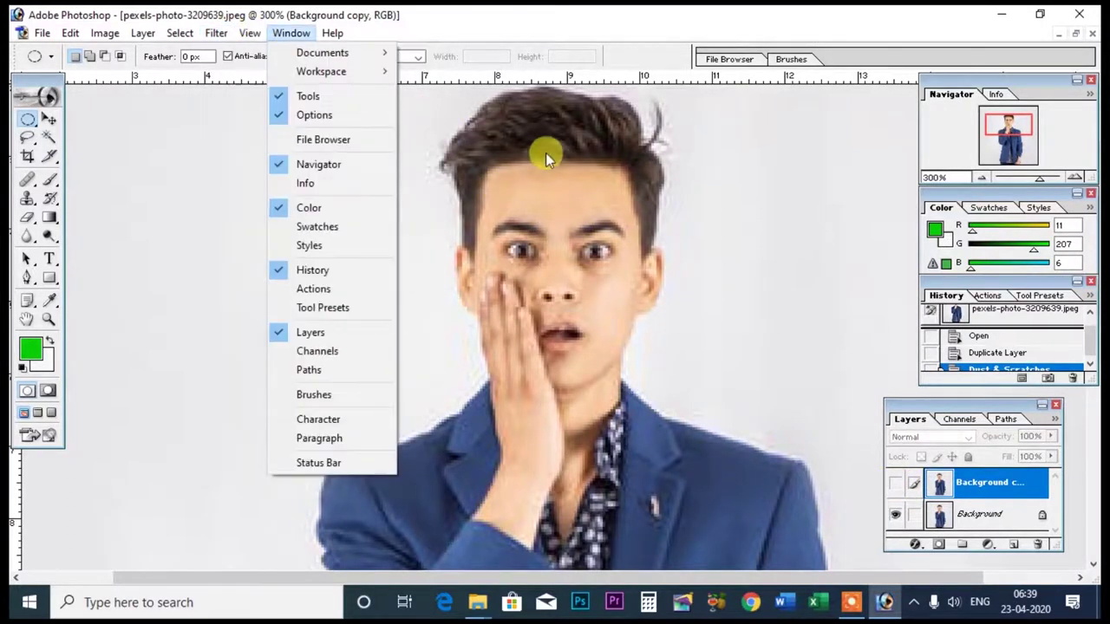
click(896, 486)
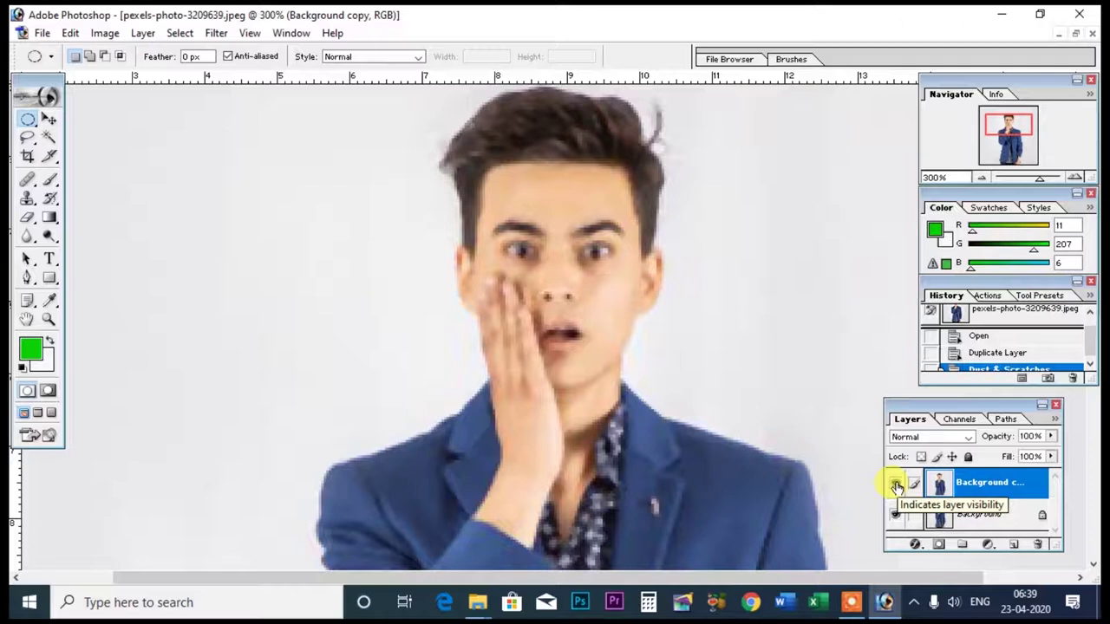
click(896, 486)
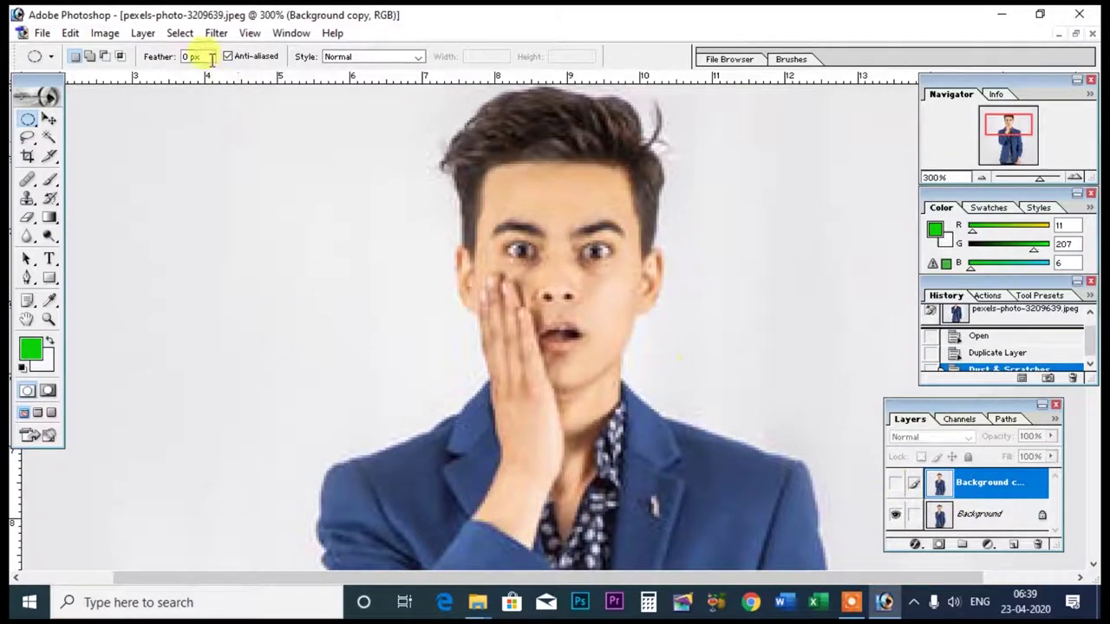
click(216, 33)
Delete the Background copy and add an empty Layer 1, where Median fails on the empty layer
drag(953, 482, 1041, 544)
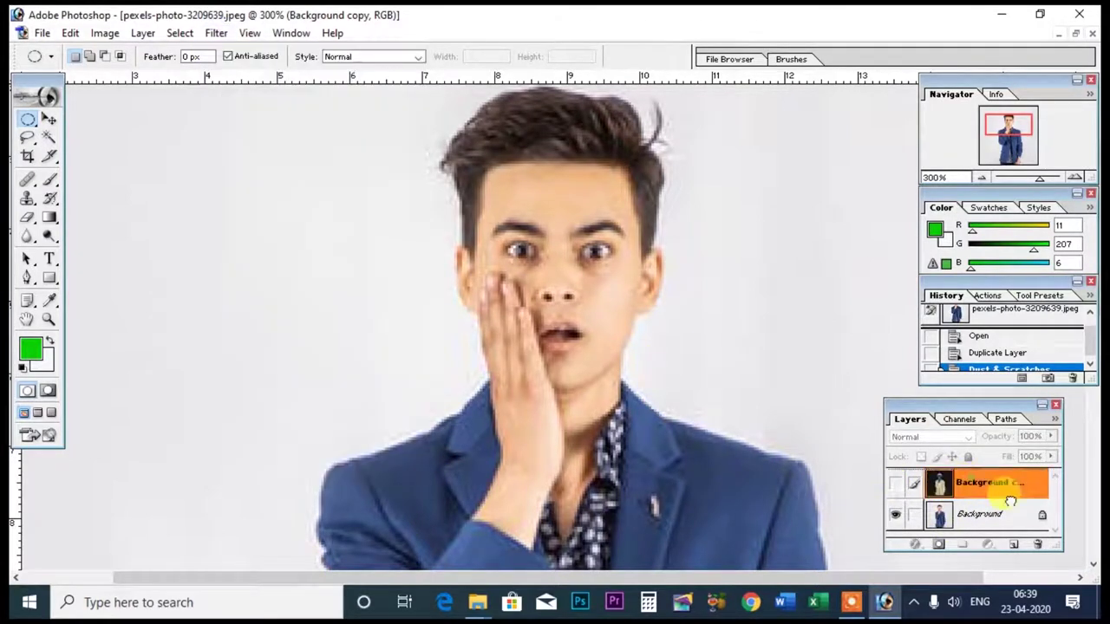
click(1010, 544)
click(953, 518)
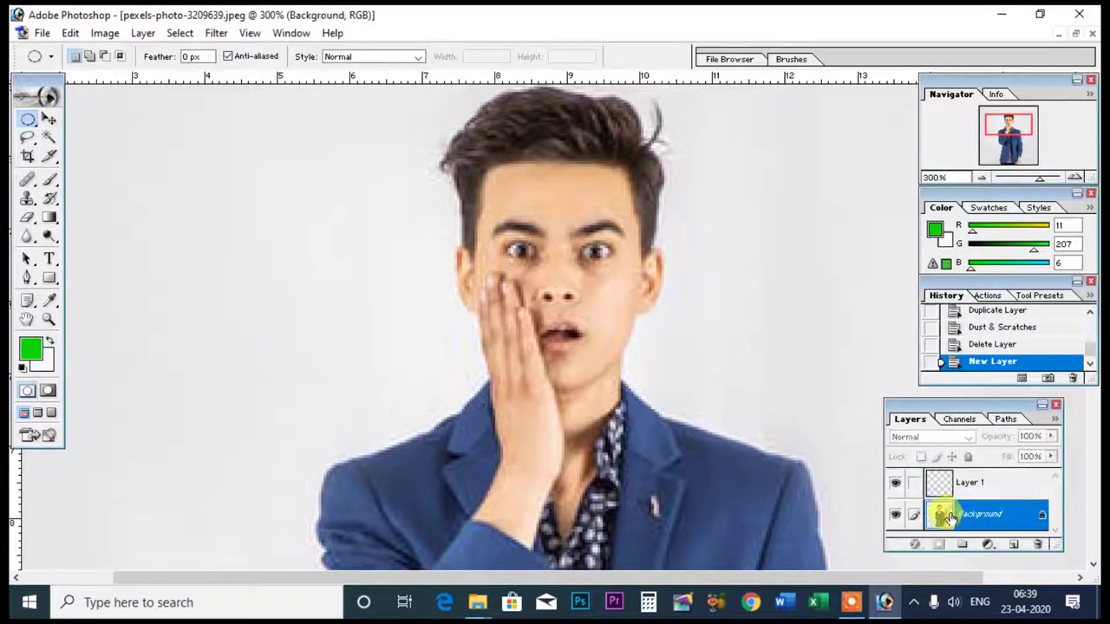
click(973, 484)
click(229, 35)
mouse_move(242, 214)
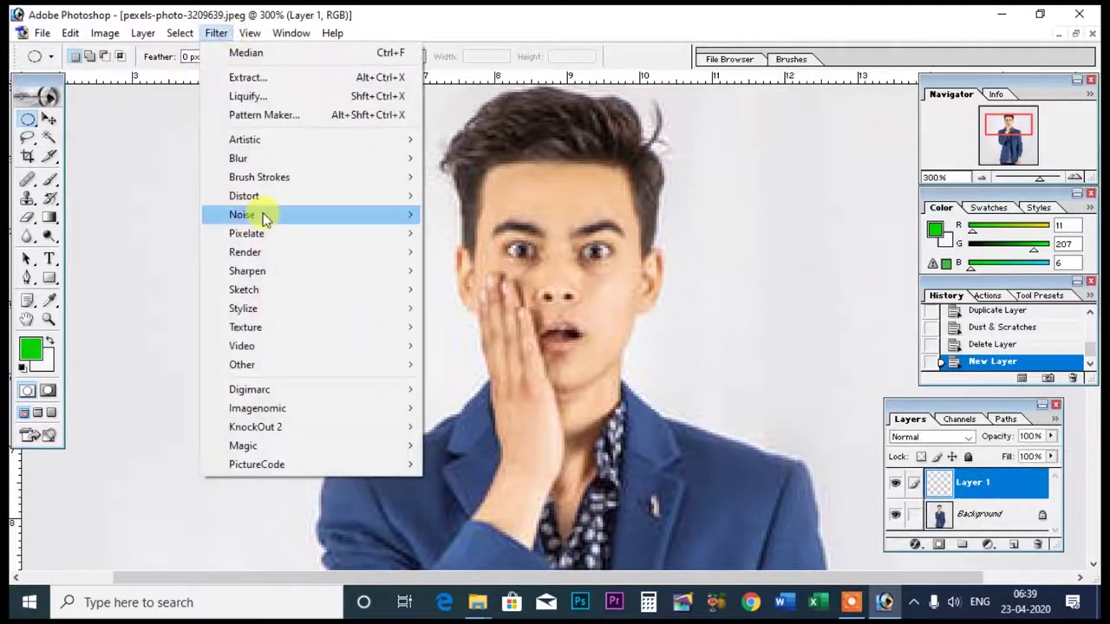
click(479, 289)
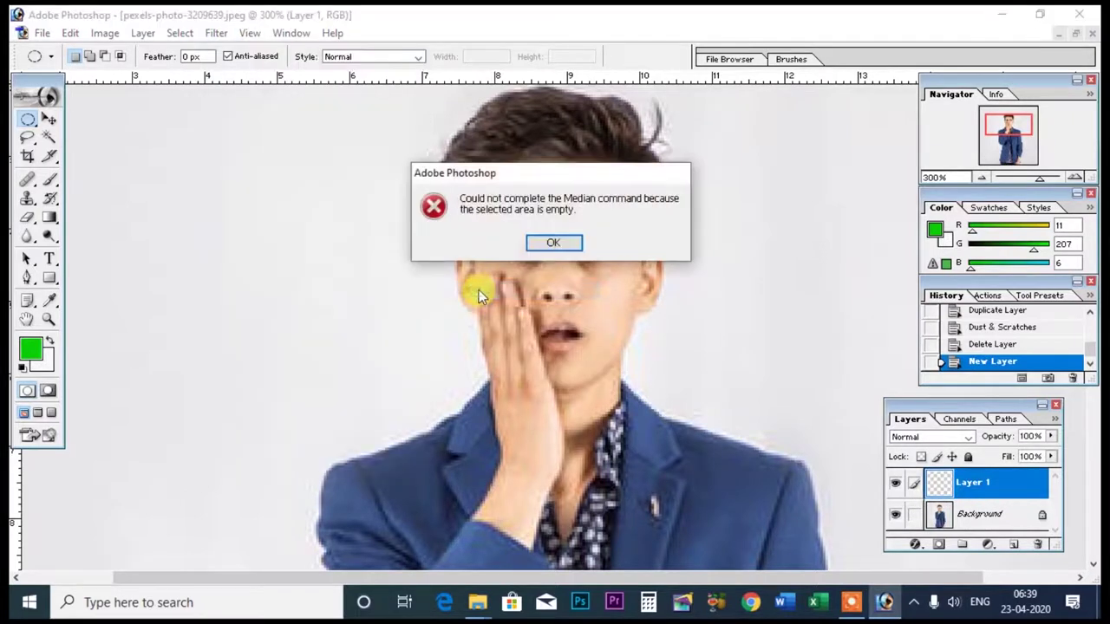
click(550, 244)
Apply a radius-1 Median filter to the Background layer and briefly hide it to compare
click(961, 511)
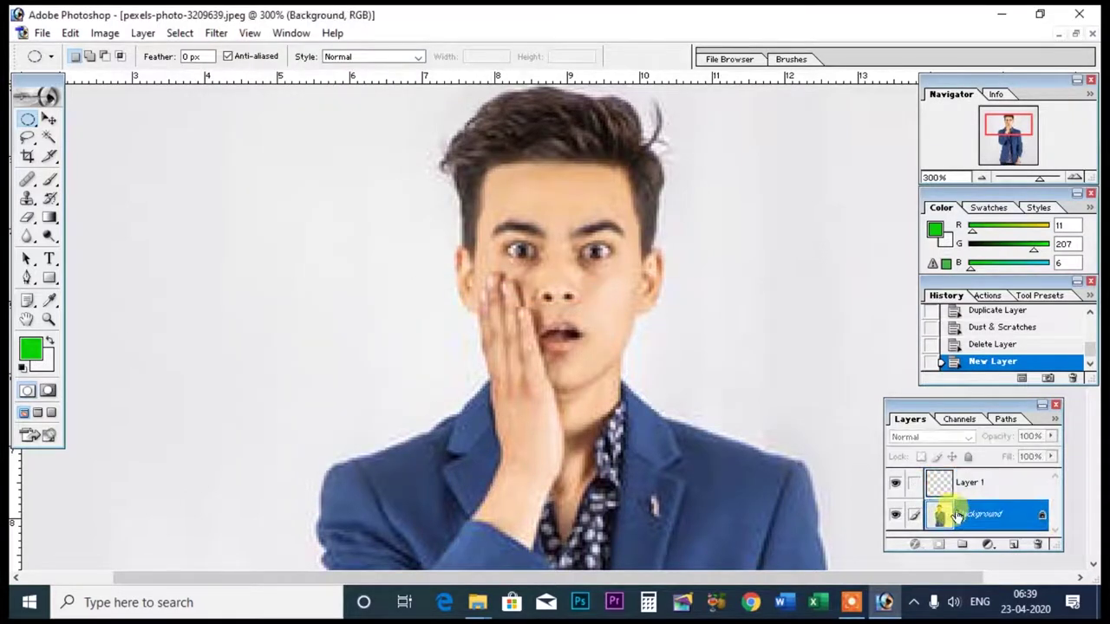
click(216, 34)
mouse_move(242, 214)
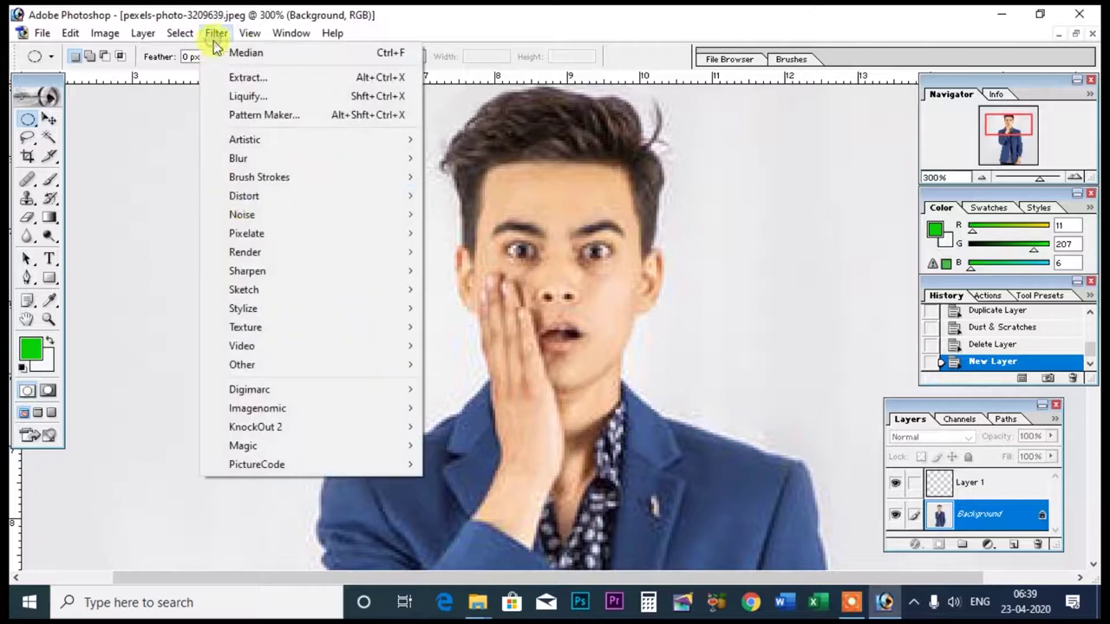
click(468, 291)
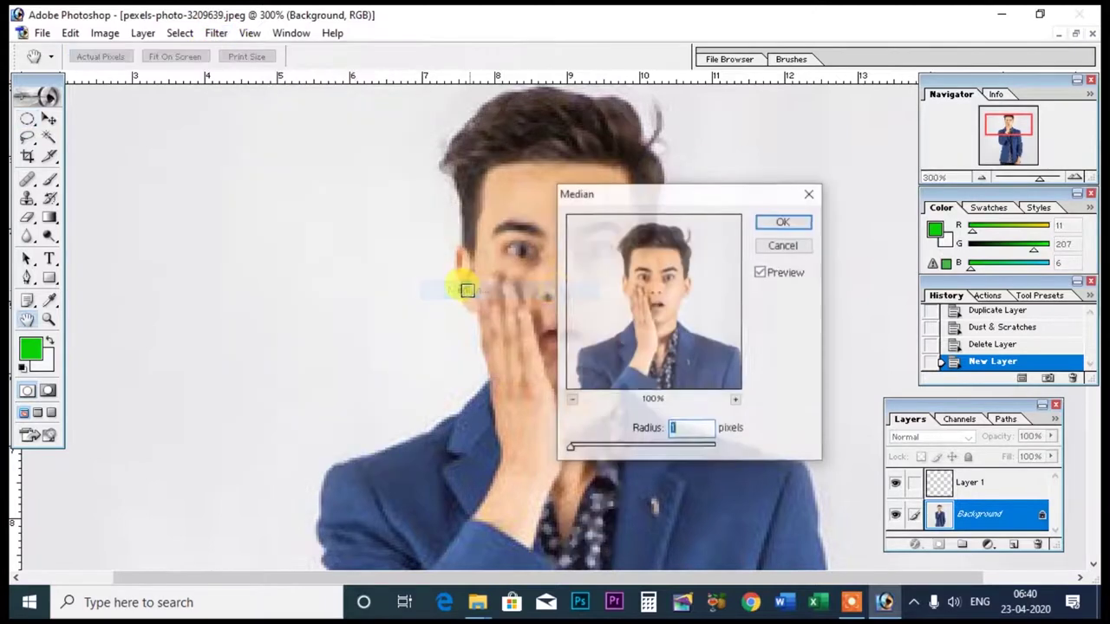
drag(633, 199, 721, 198)
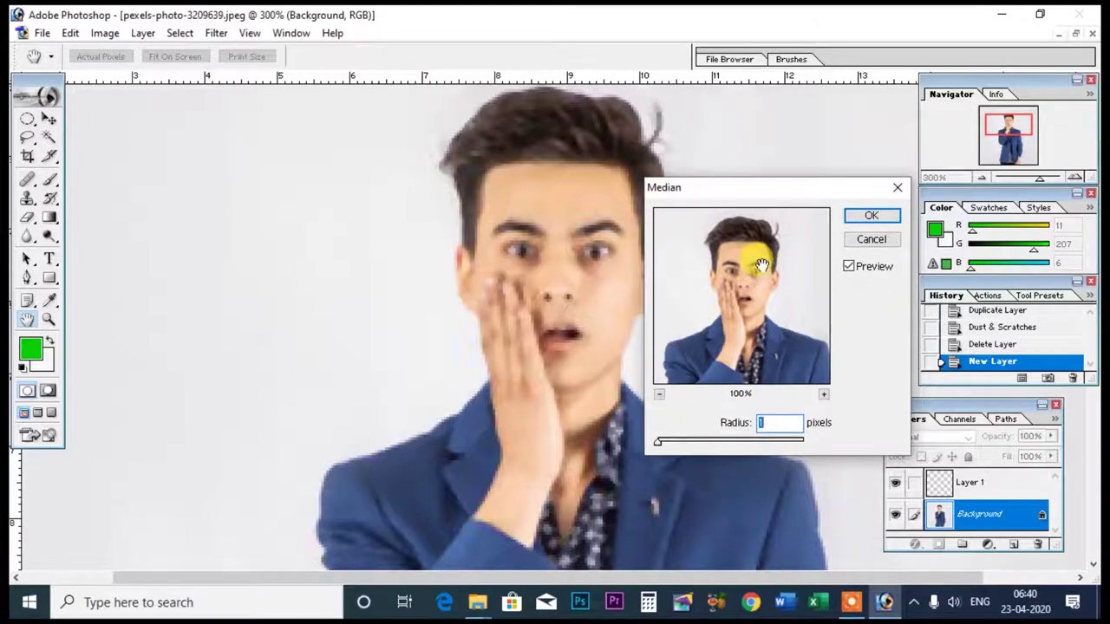
click(870, 215)
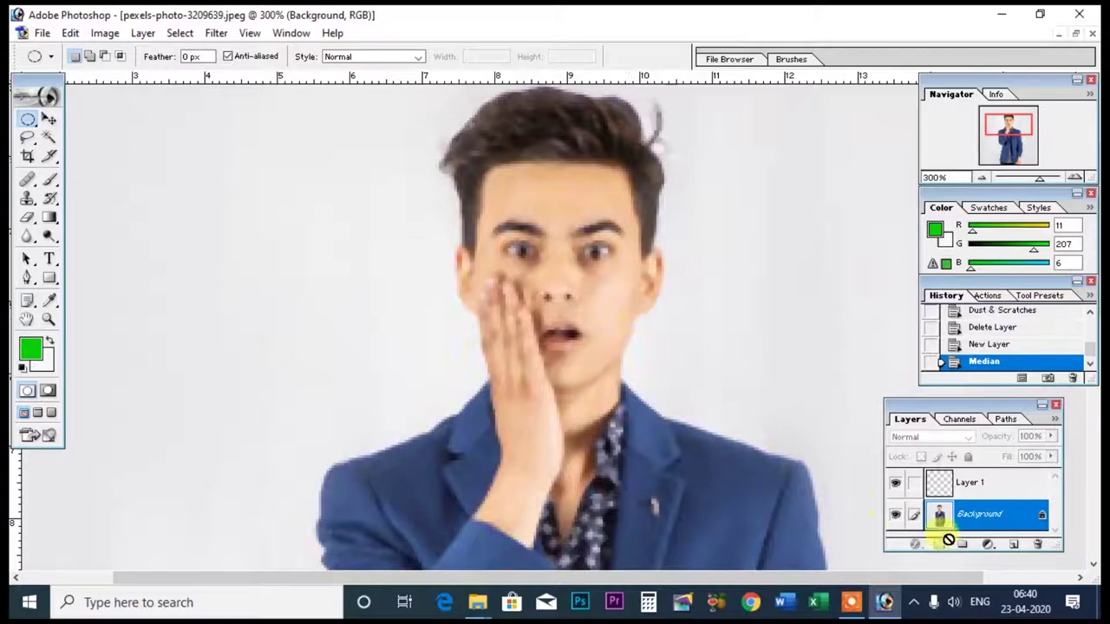
click(895, 514)
Hide Layer 1 and close the boy's portrait without saving
click(898, 484)
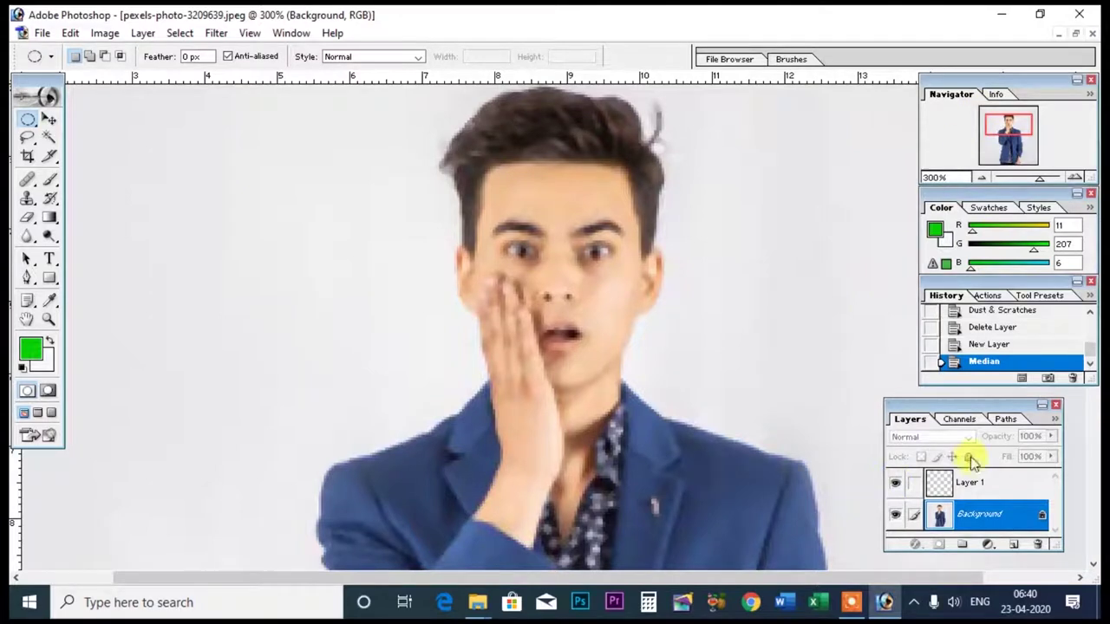
click(1093, 35)
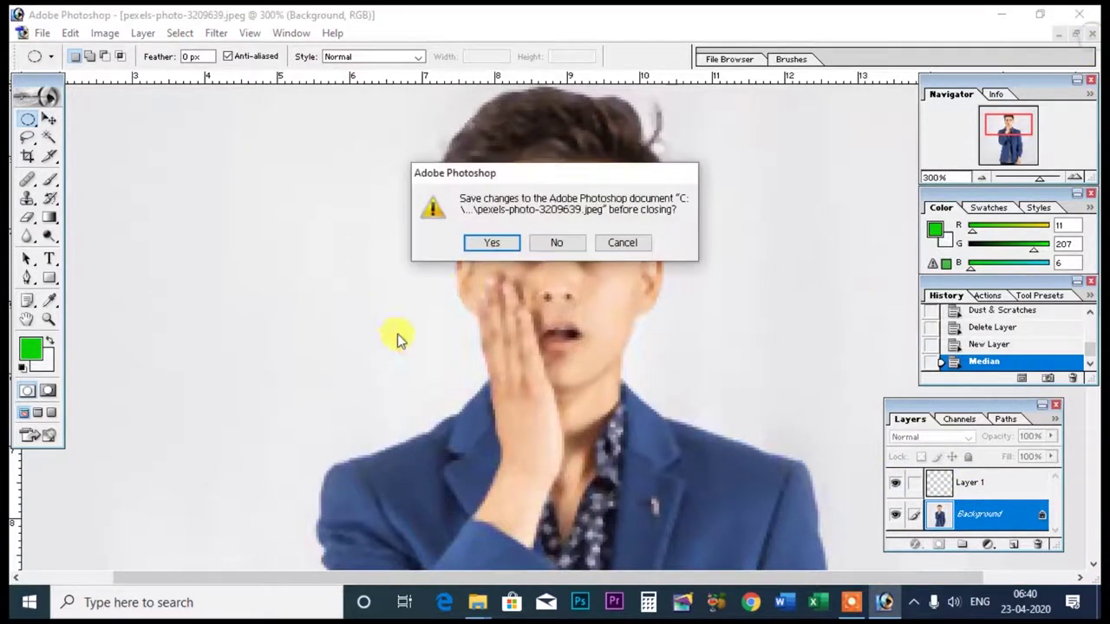
click(548, 244)
Apply Reduce Graininess at Smoothness 39 to the second portrait's Background copy
click(180, 33)
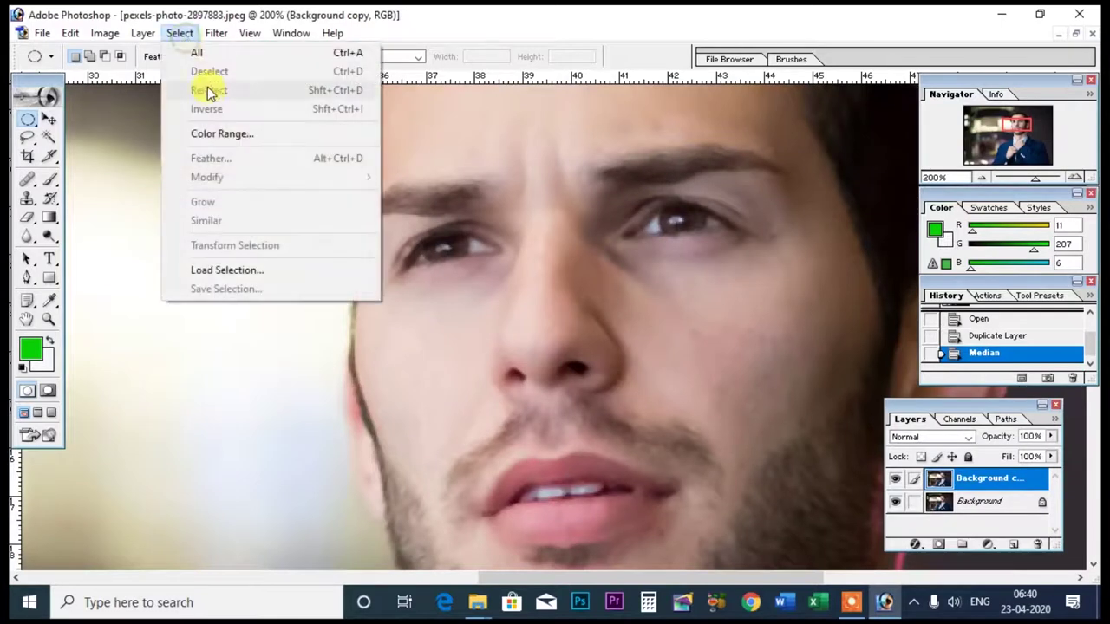
mouse_move(242, 214)
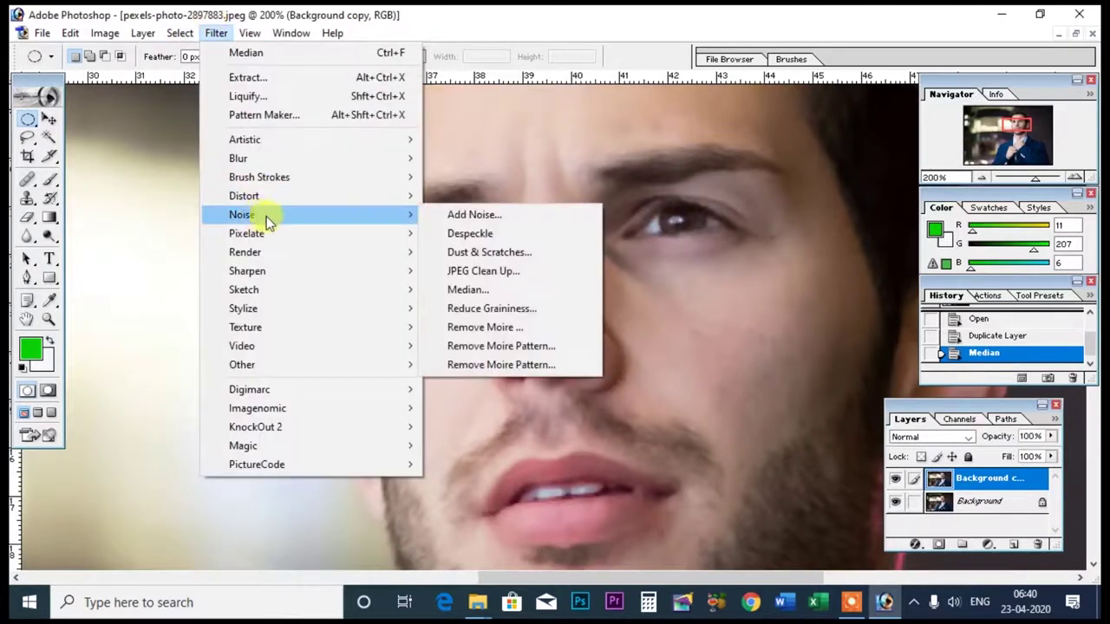
click(486, 309)
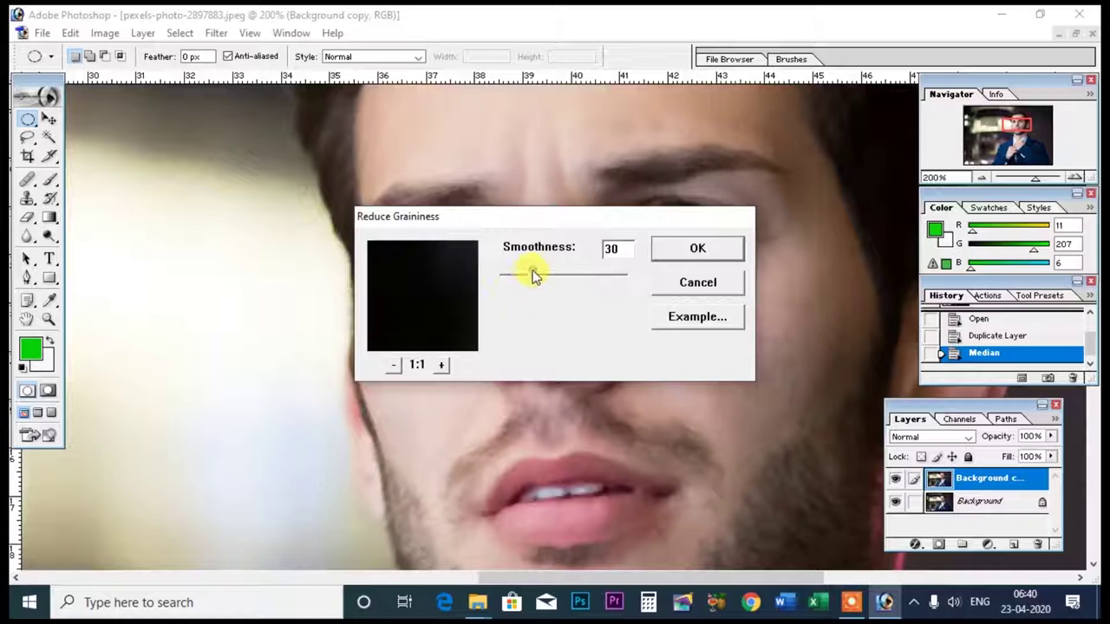
drag(532, 275, 541, 278)
click(441, 365)
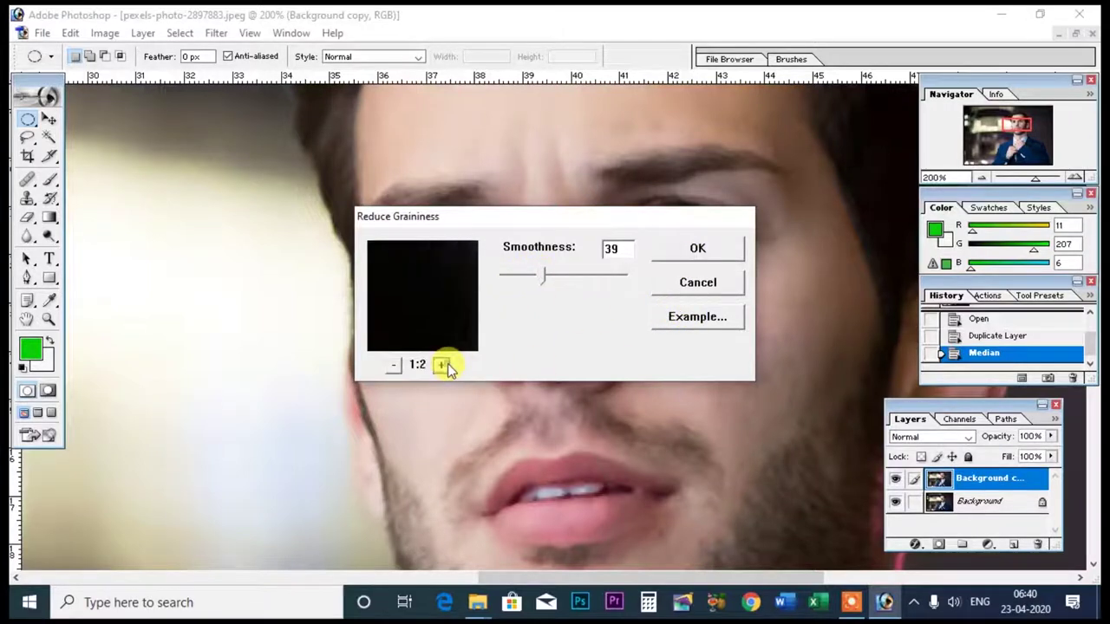
click(715, 321)
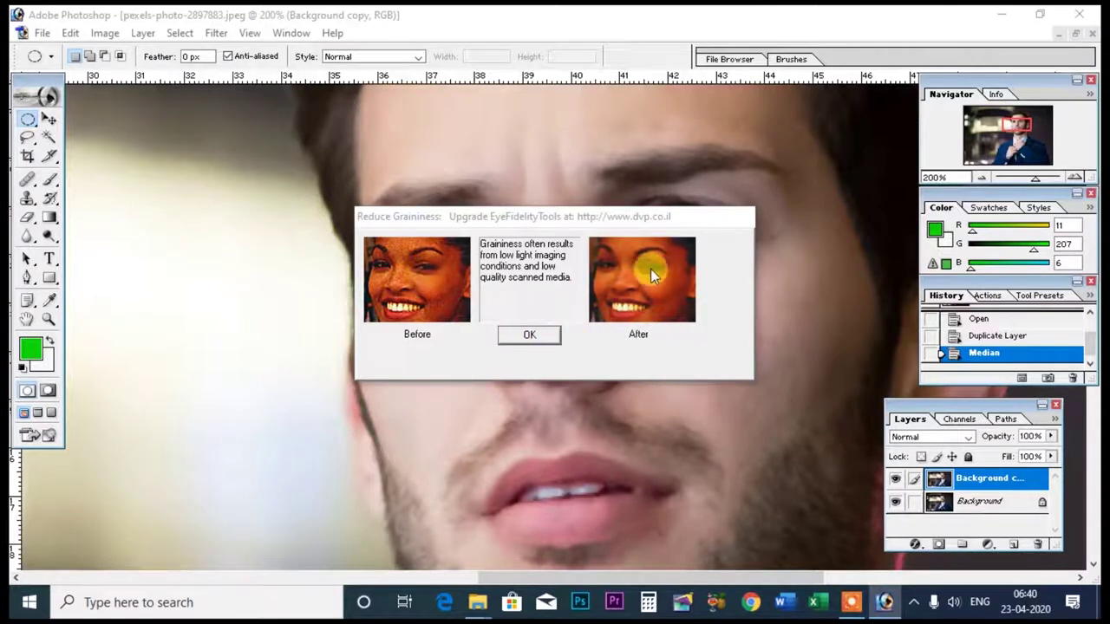
click(513, 339)
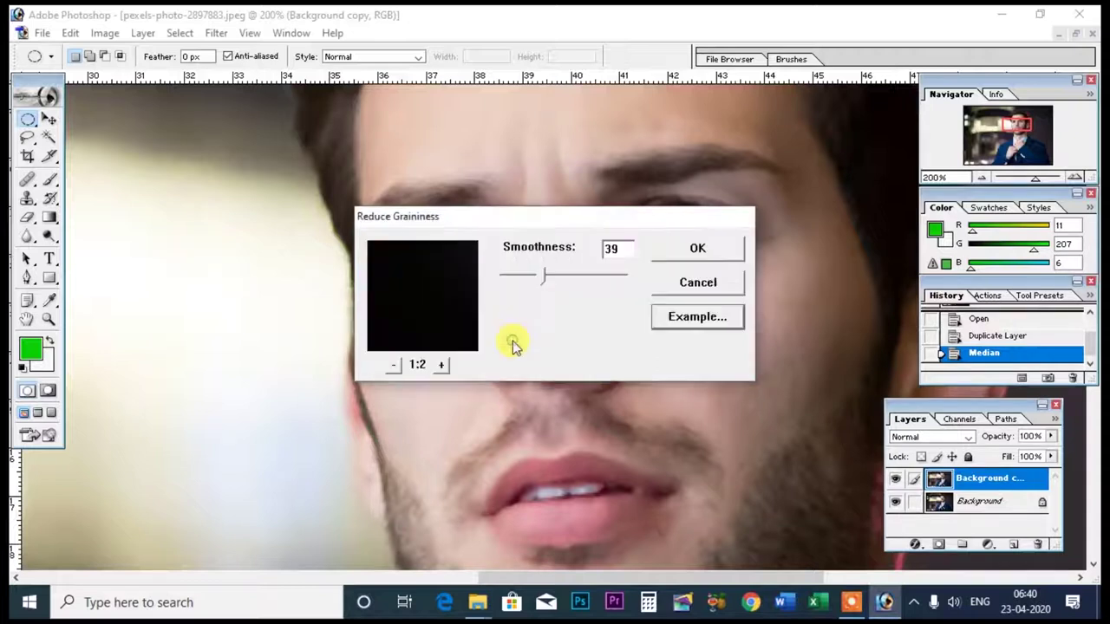
click(697, 248)
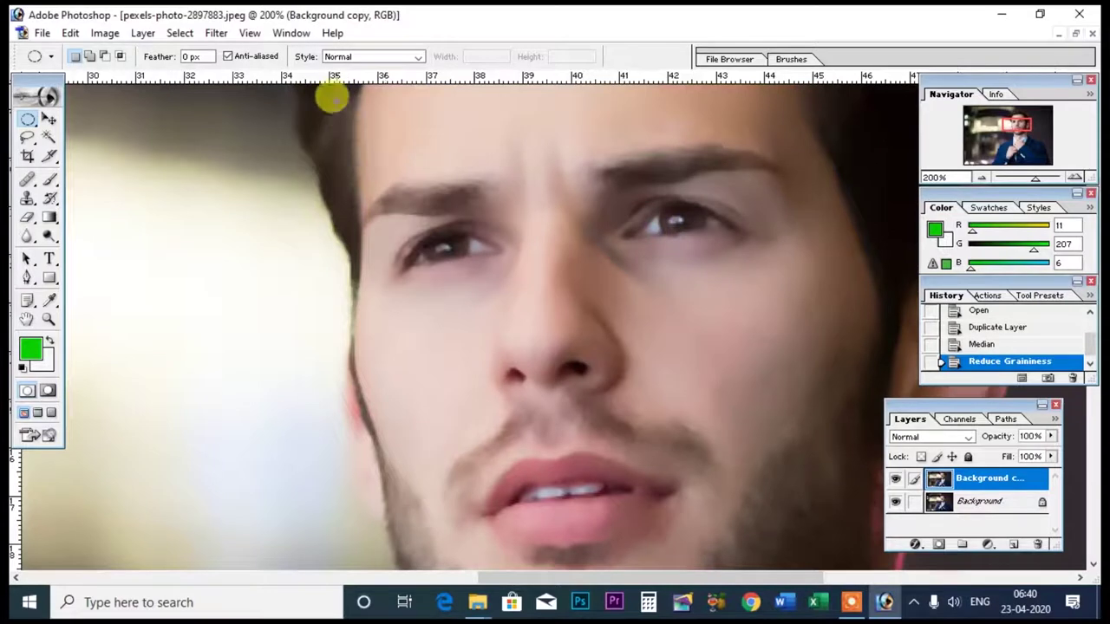
Compare the smoothed copy with the original, then replace it with a fresh Background copy
click(896, 481)
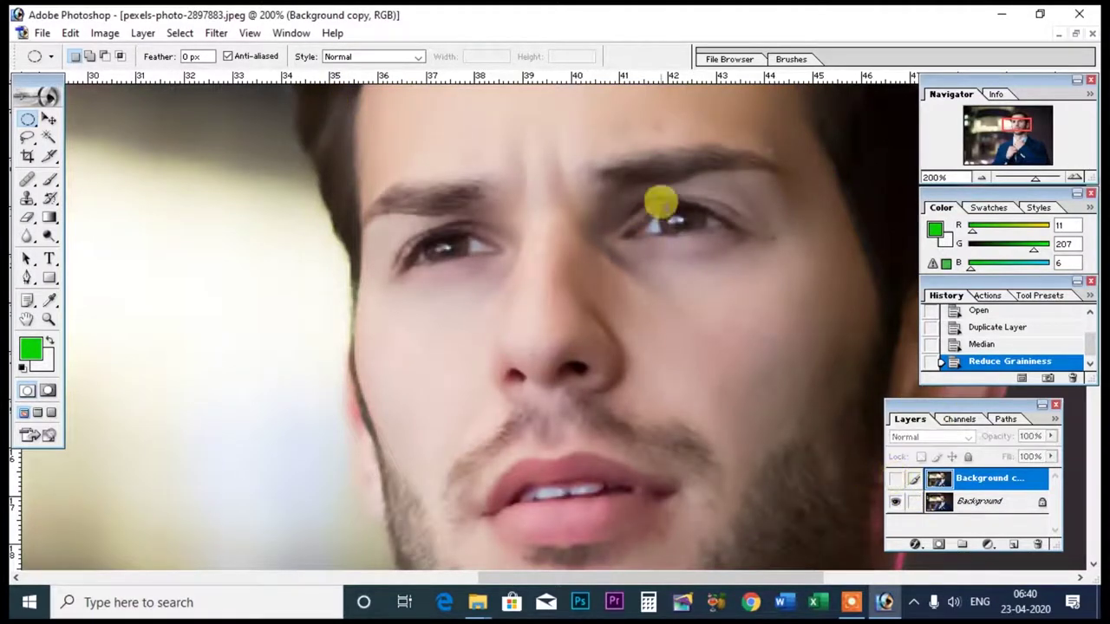
click(897, 481)
click(897, 482)
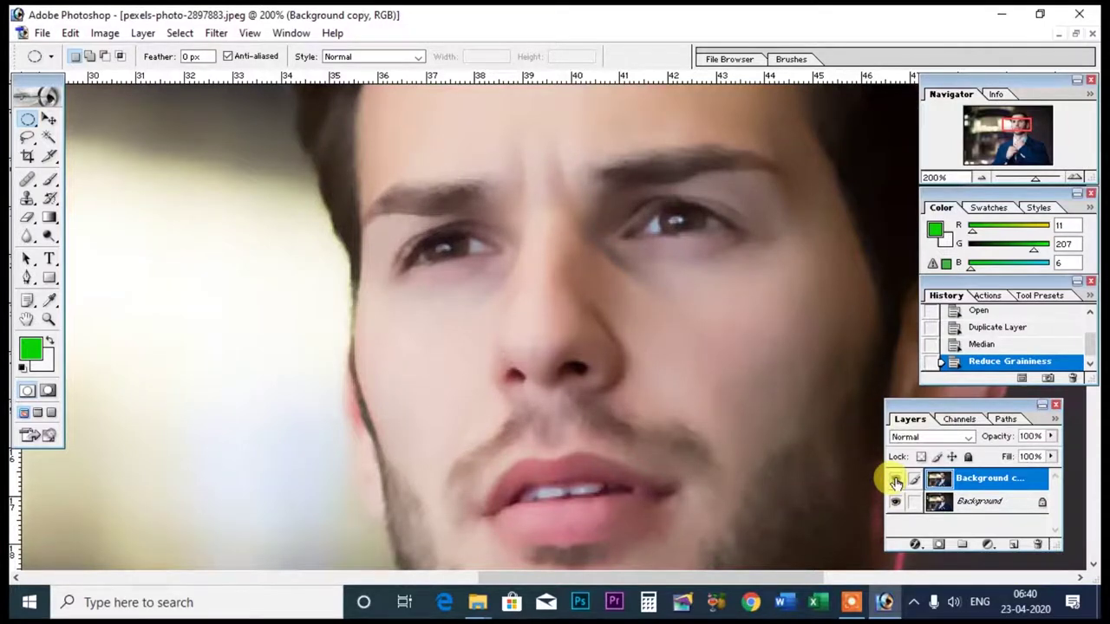
click(896, 481)
drag(978, 483, 1037, 543)
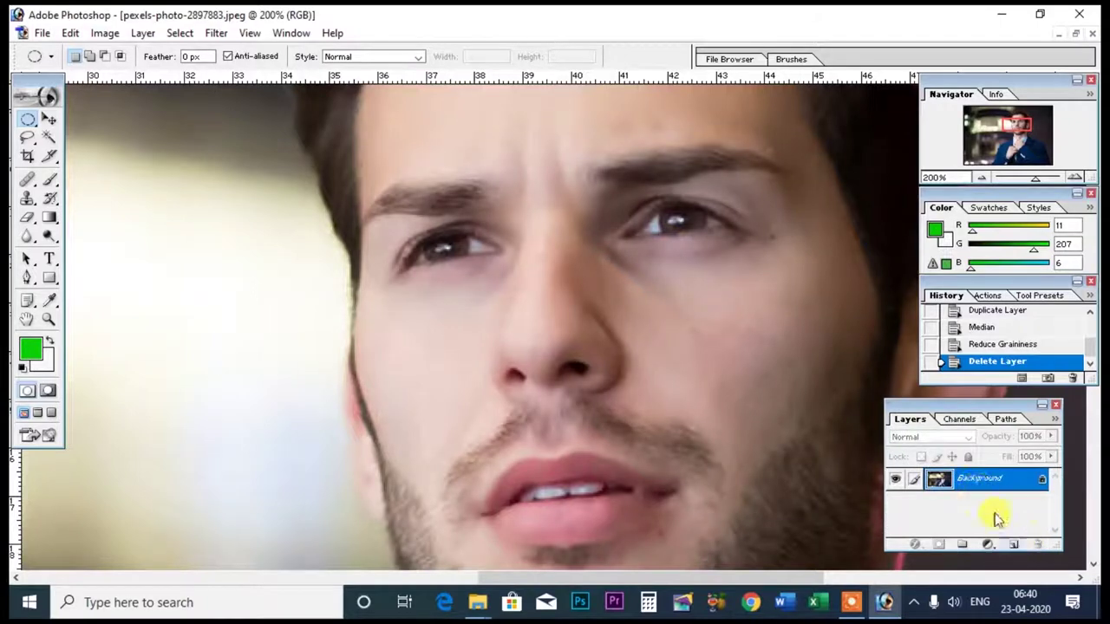
drag(989, 482, 1013, 545)
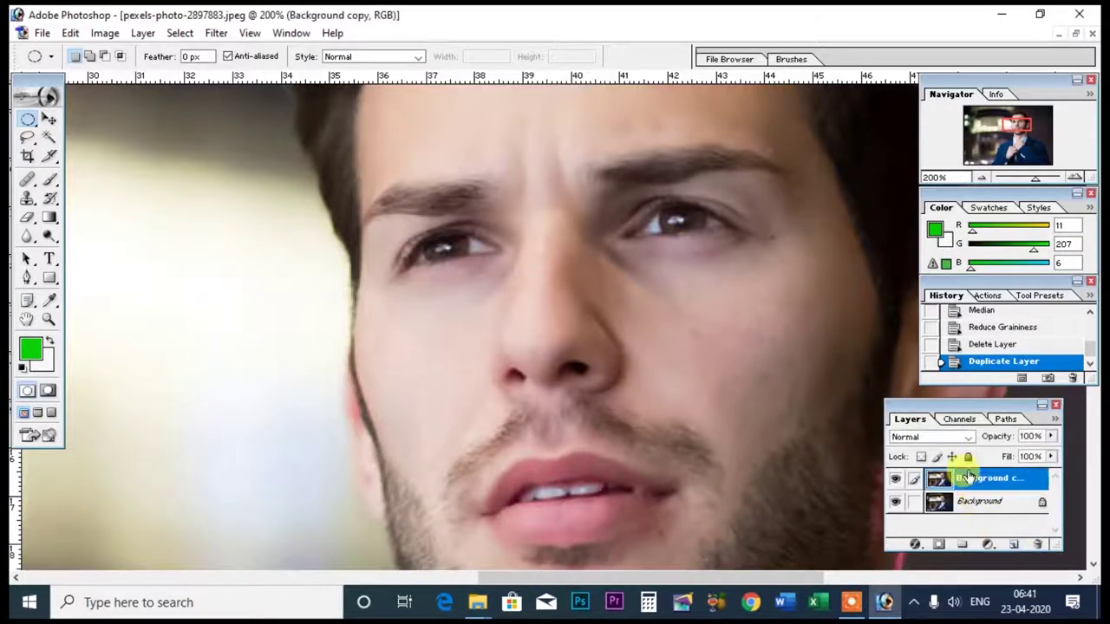
Apply Remove Moire at Graininess 20 to the new Background copy
click(216, 33)
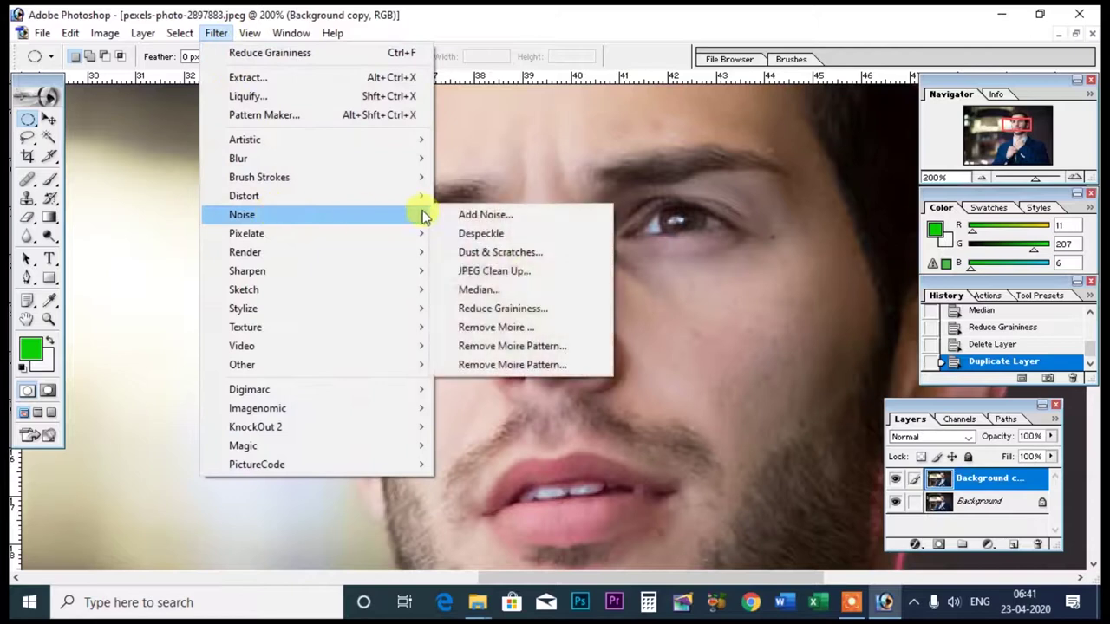
mouse_move(242, 214)
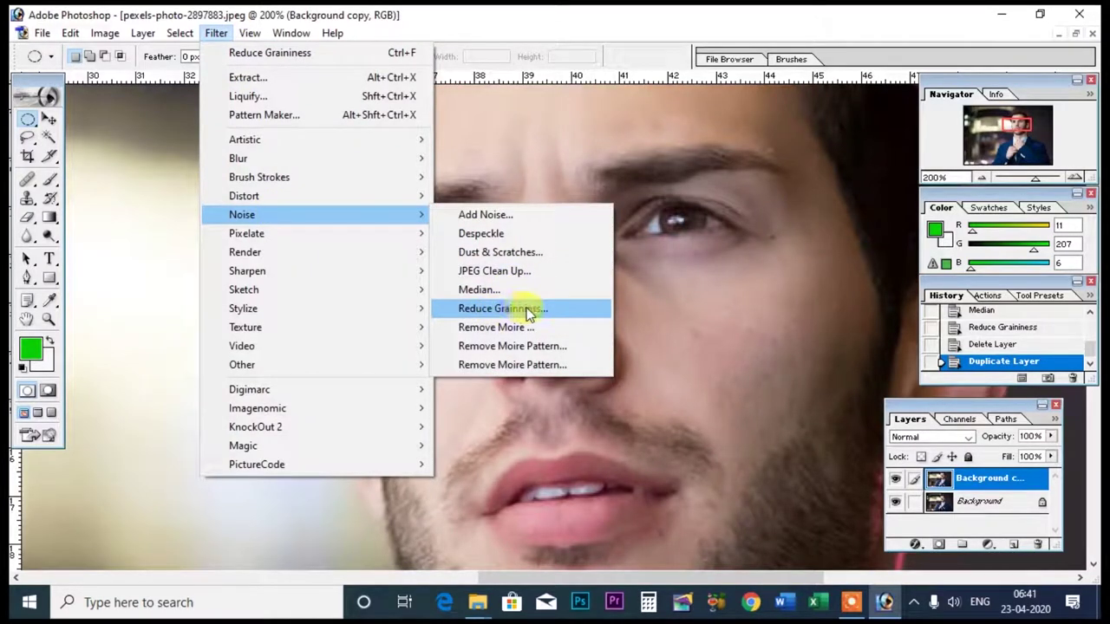
click(503, 310)
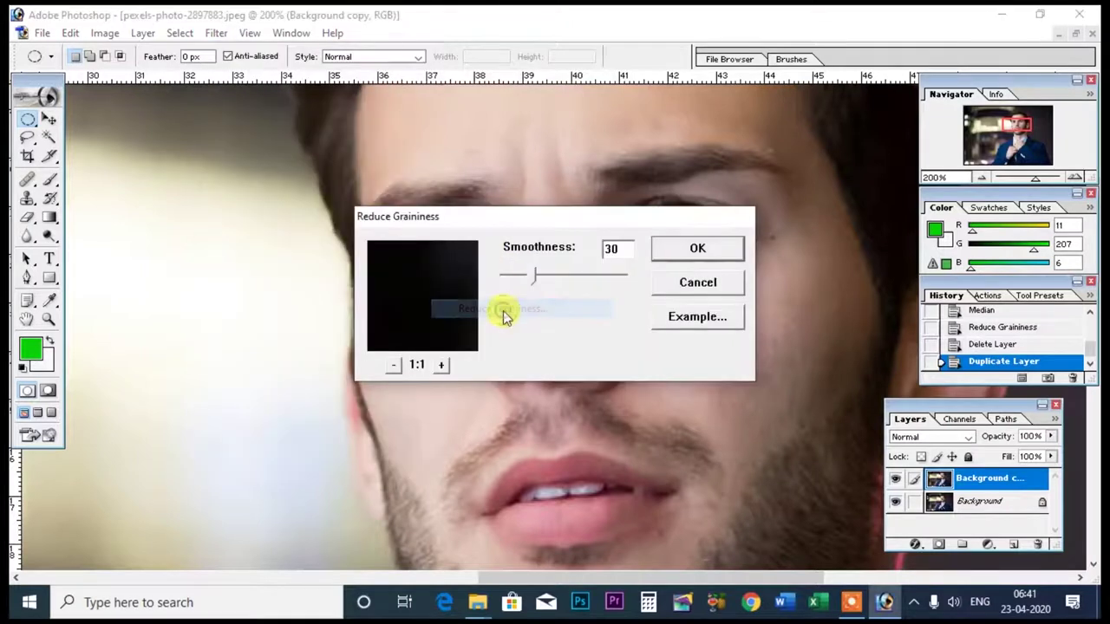
click(697, 282)
click(216, 33)
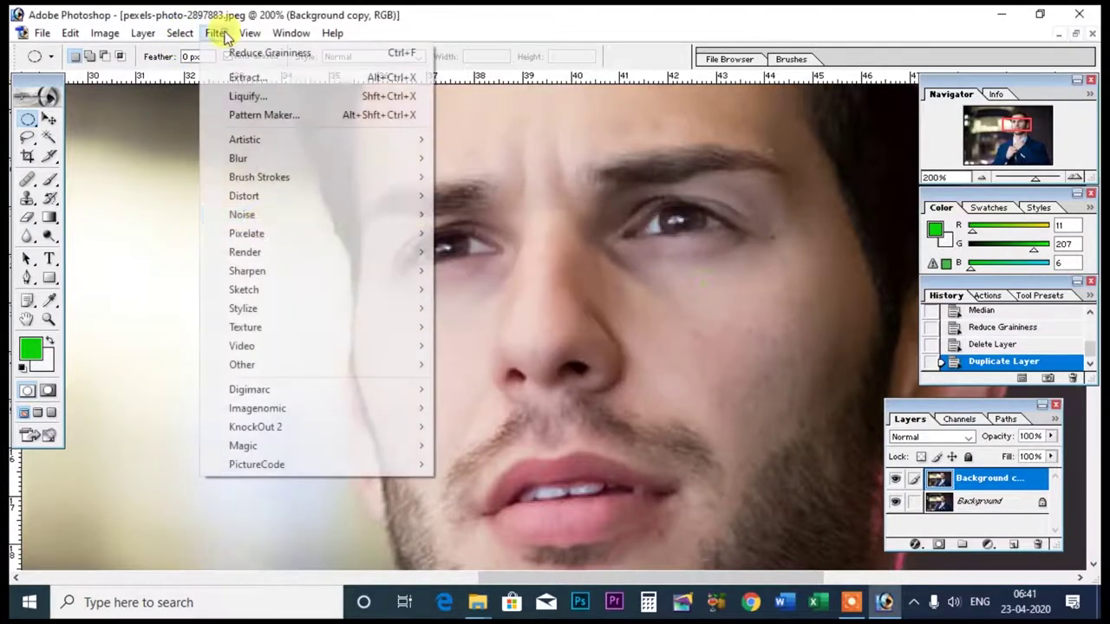
mouse_move(241, 214)
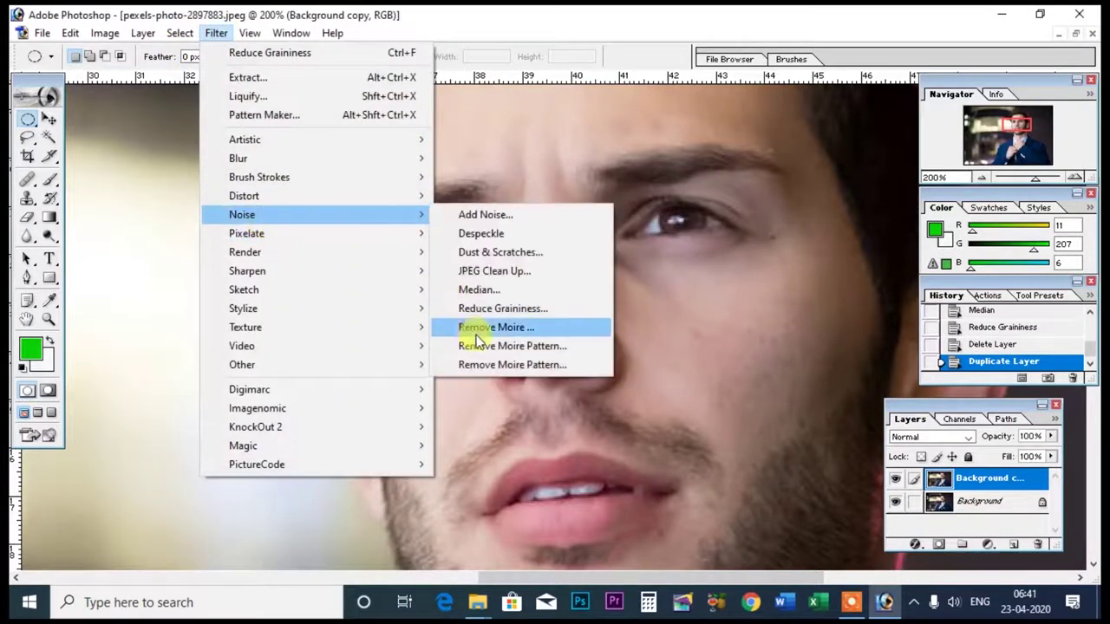
click(491, 332)
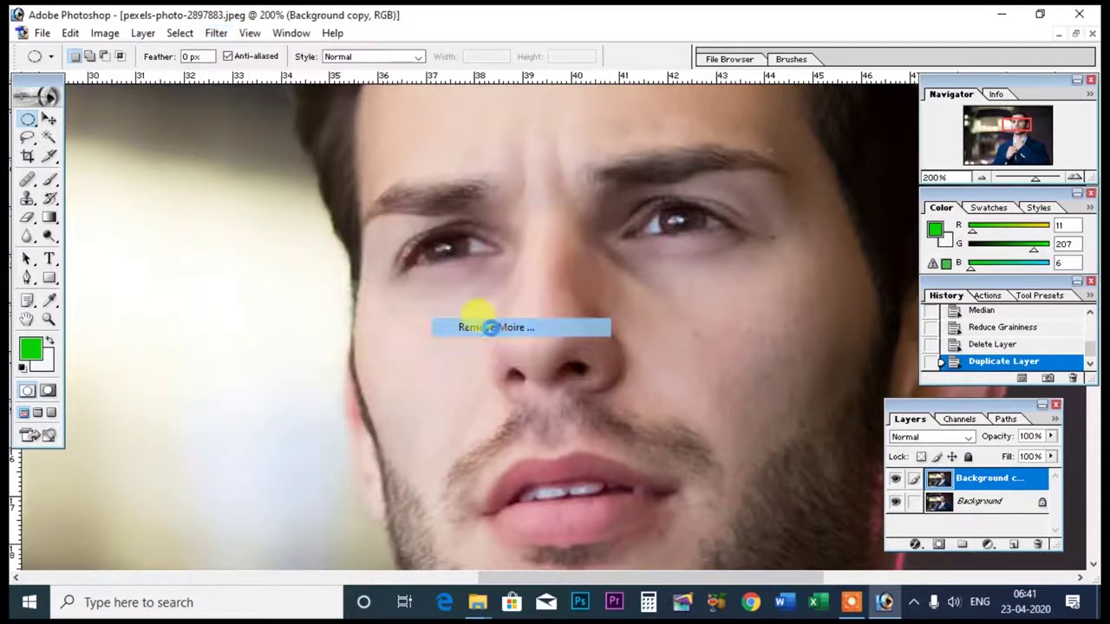
click(441, 365)
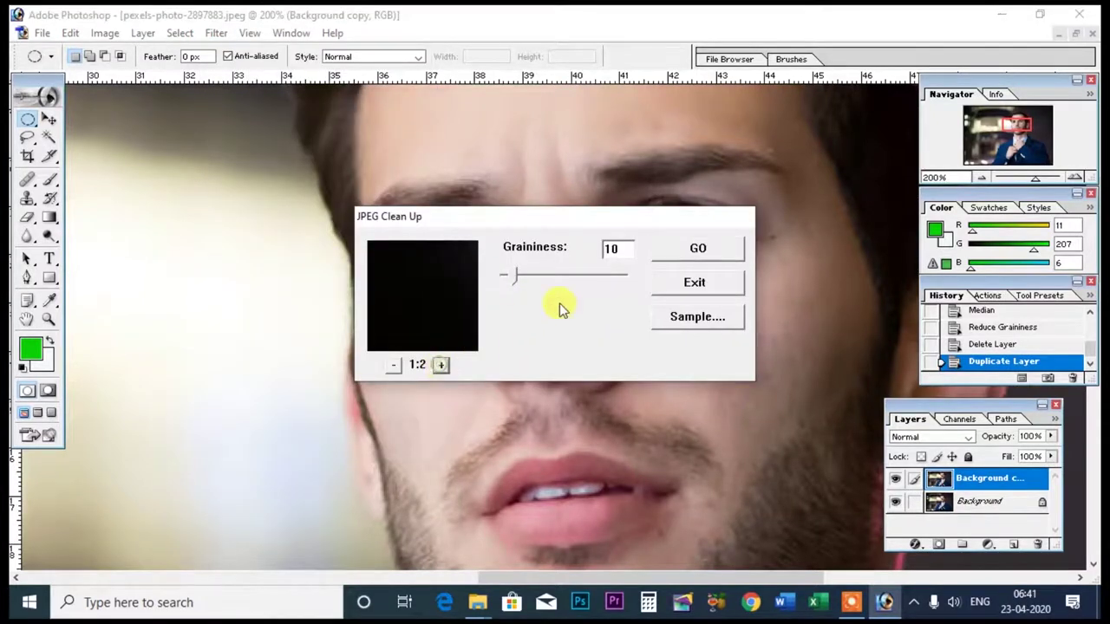
drag(509, 282, 522, 276)
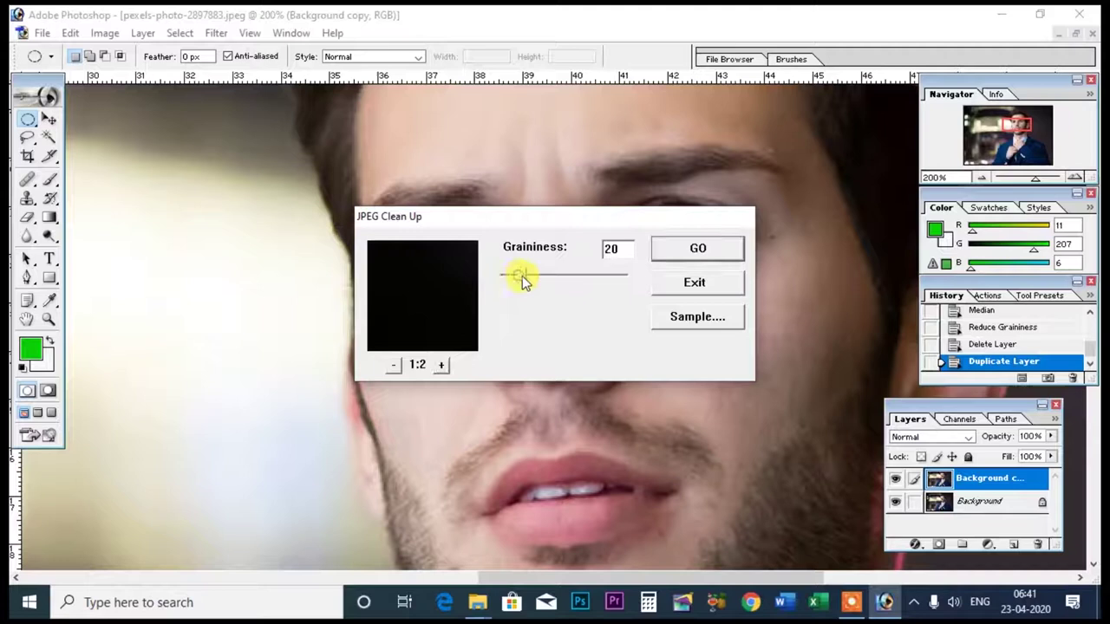
click(694, 316)
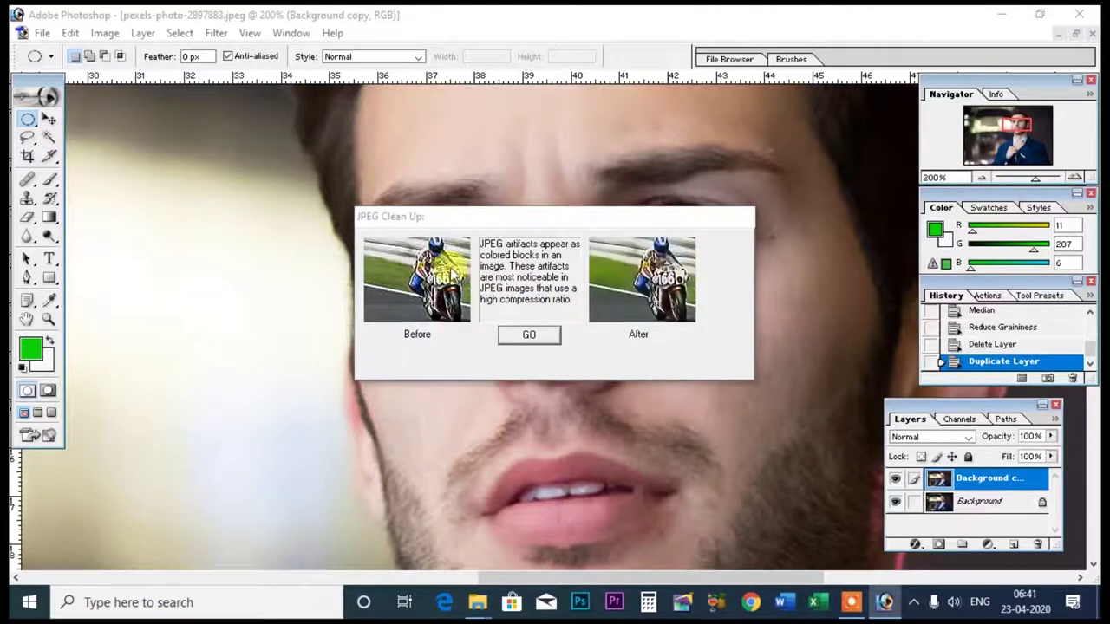
click(548, 335)
click(694, 249)
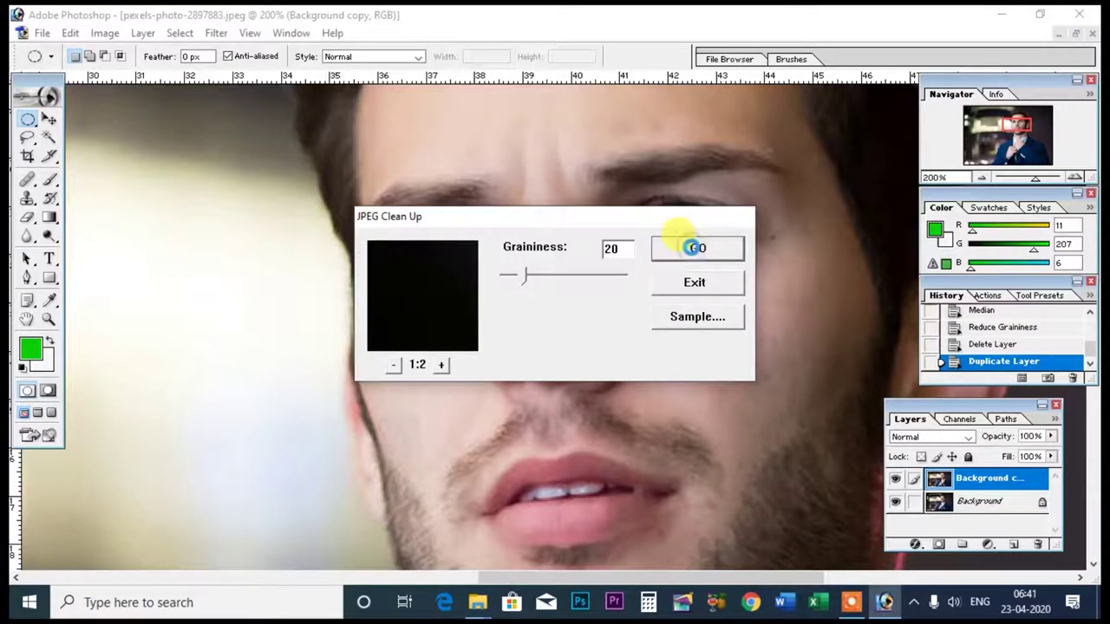
Compare the cleaned copy against the original, then delete that copy
click(897, 481)
click(896, 482)
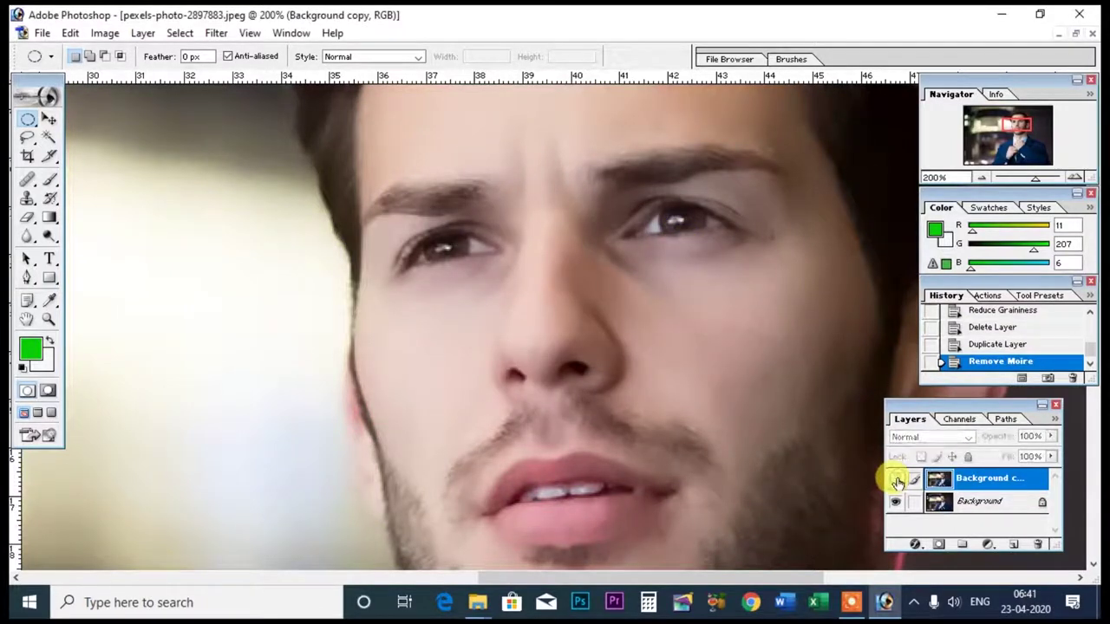
click(897, 482)
click(896, 482)
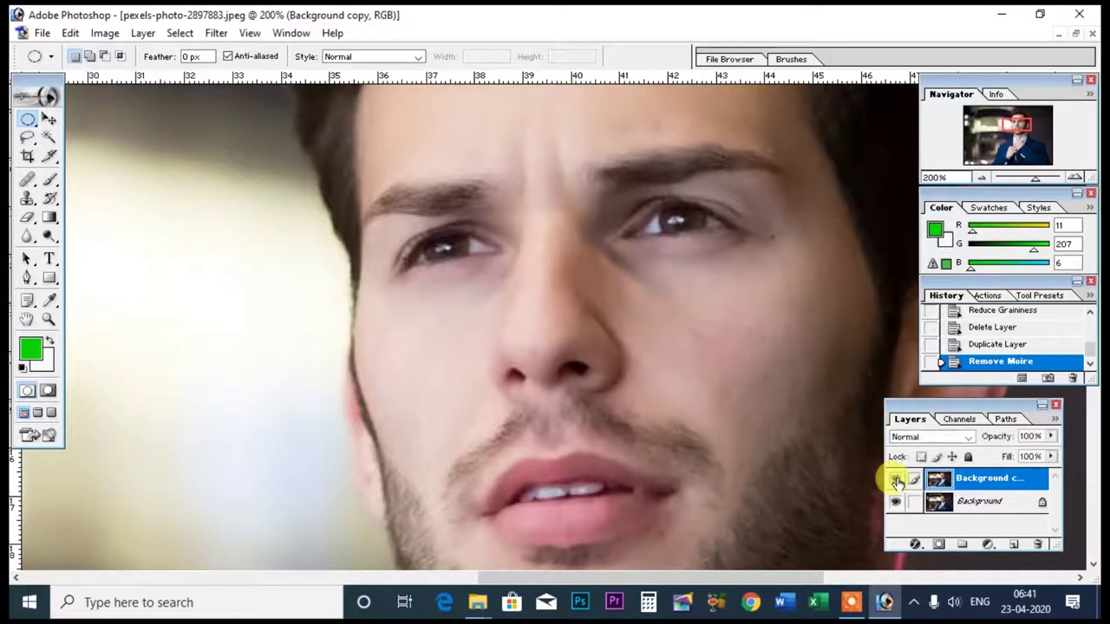
mouse_move(973, 478)
mouse_down()
mouse_move(1043, 534)
mouse_move(1014, 543)
mouse_up()
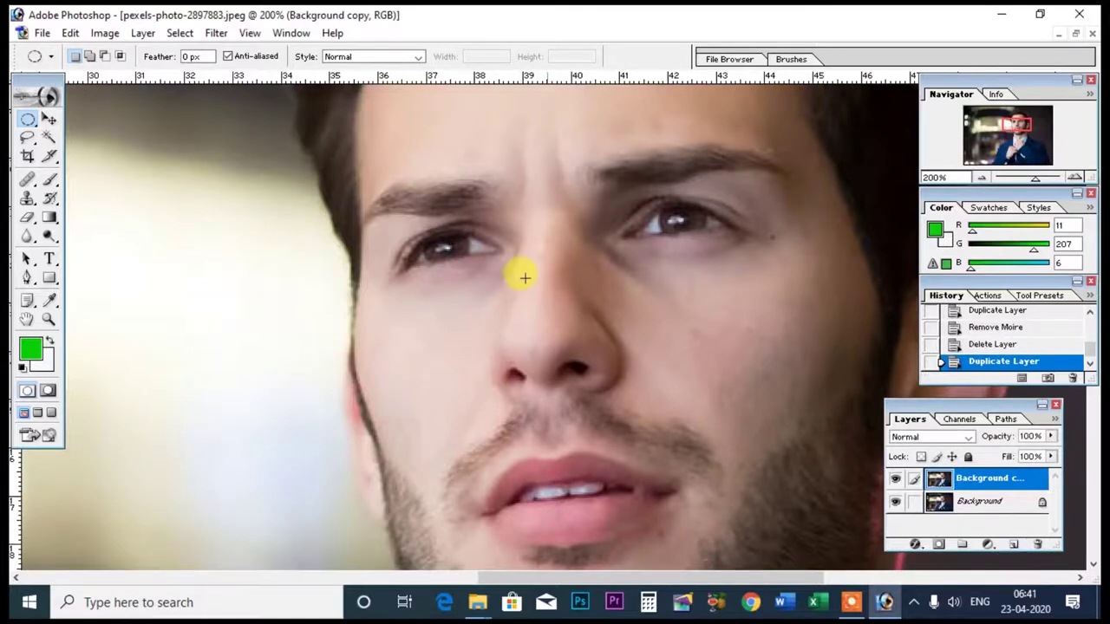
Apply Remove Moire Pattern with Smoothness 36 and Angle 238 to the copy layer
click(214, 34)
mouse_move(242, 214)
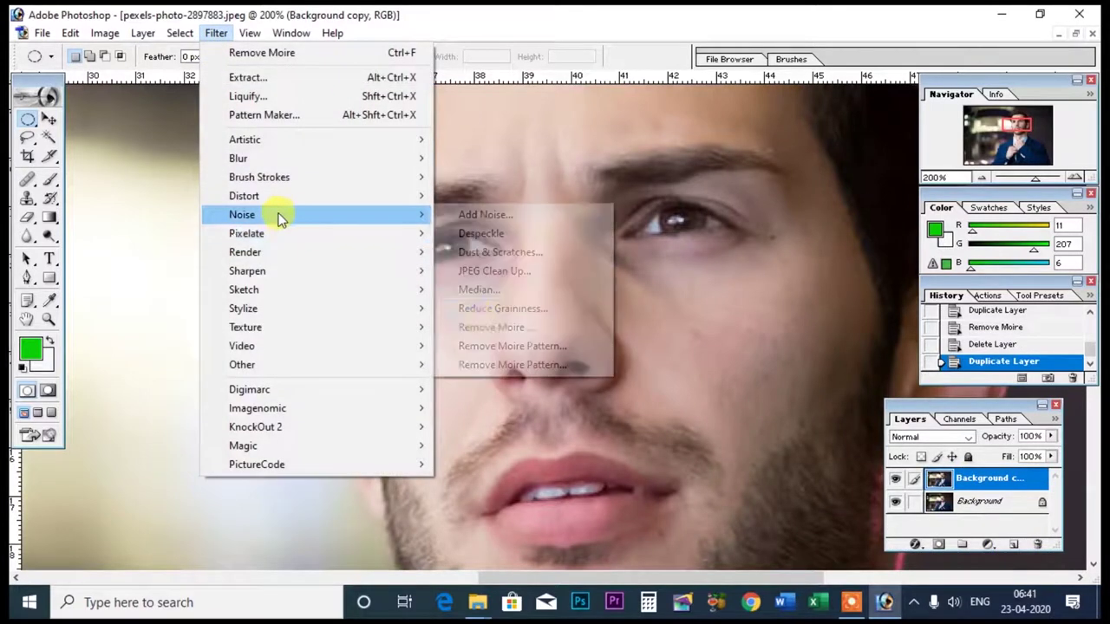
click(496, 346)
click(440, 368)
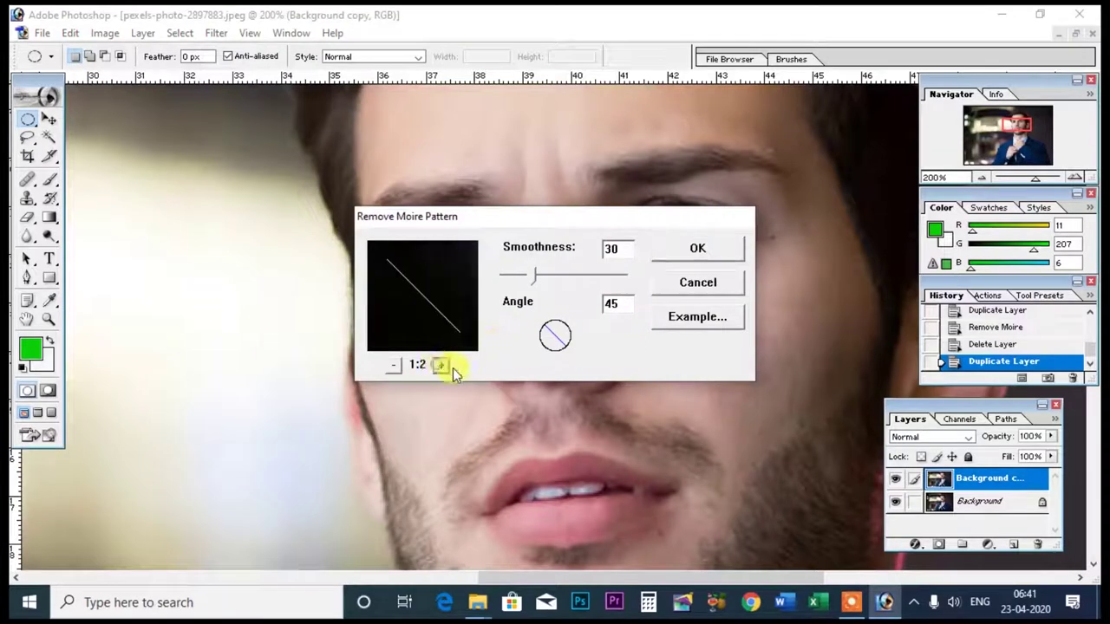
drag(529, 275, 538, 277)
click(625, 310)
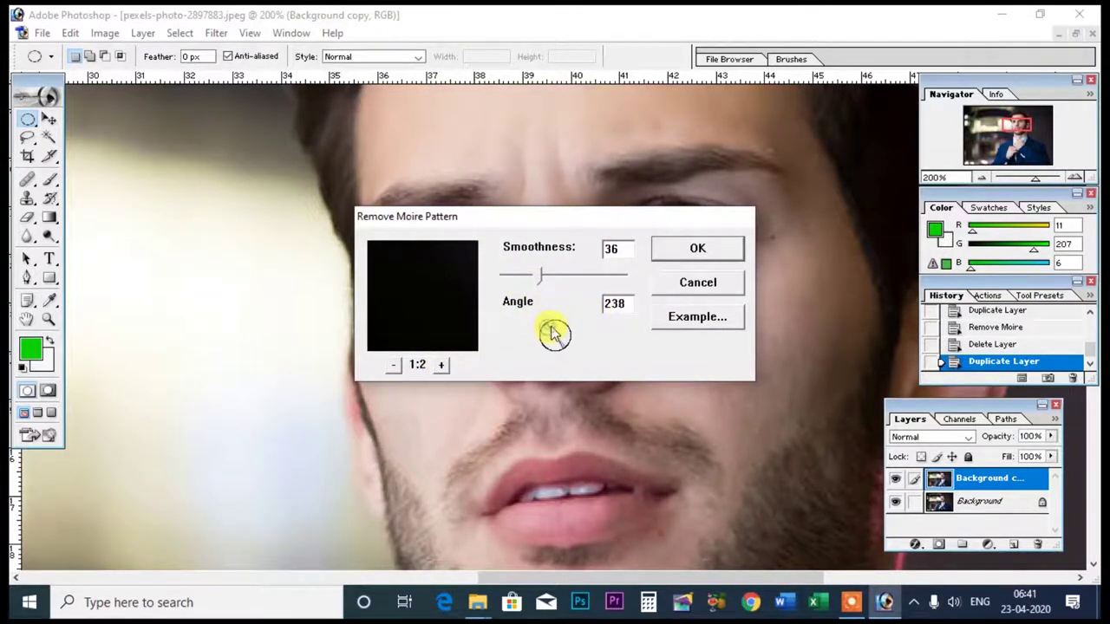
click(693, 325)
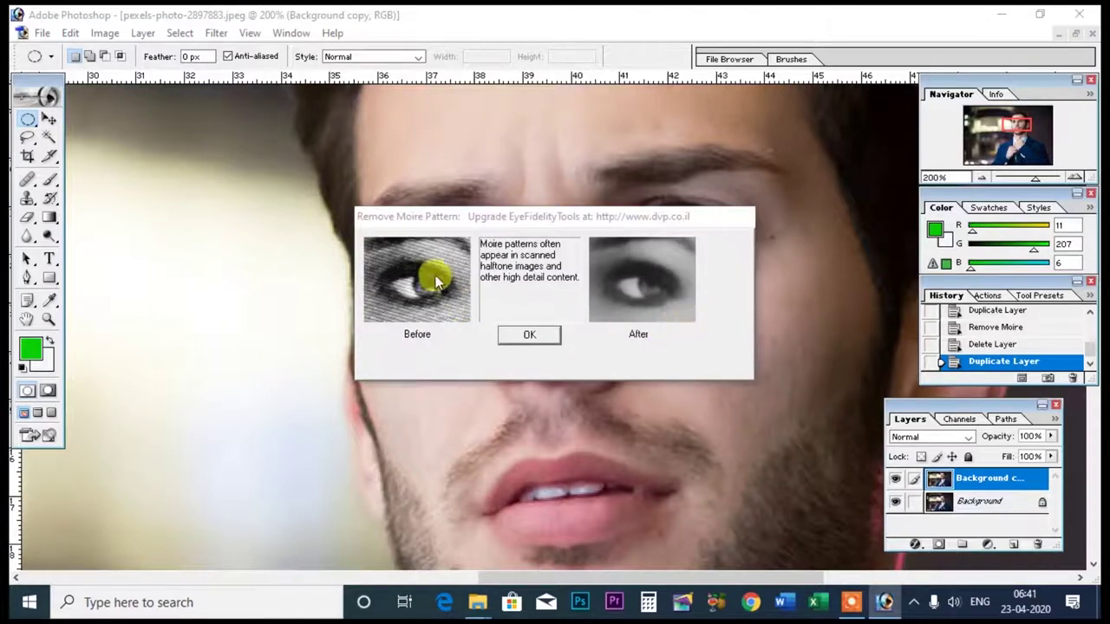
click(529, 335)
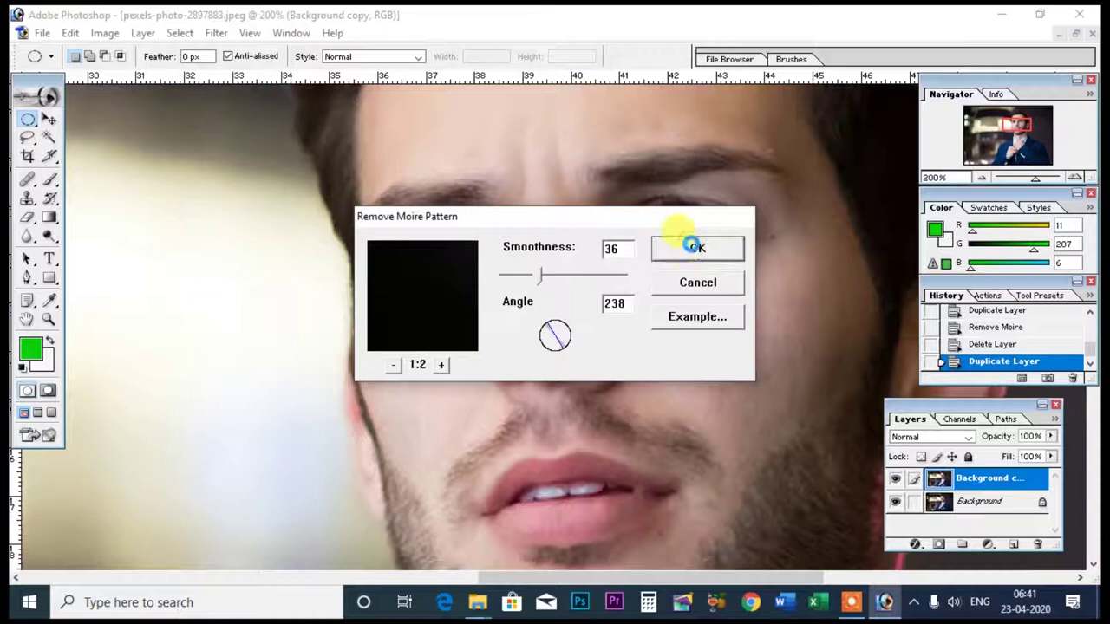
click(694, 247)
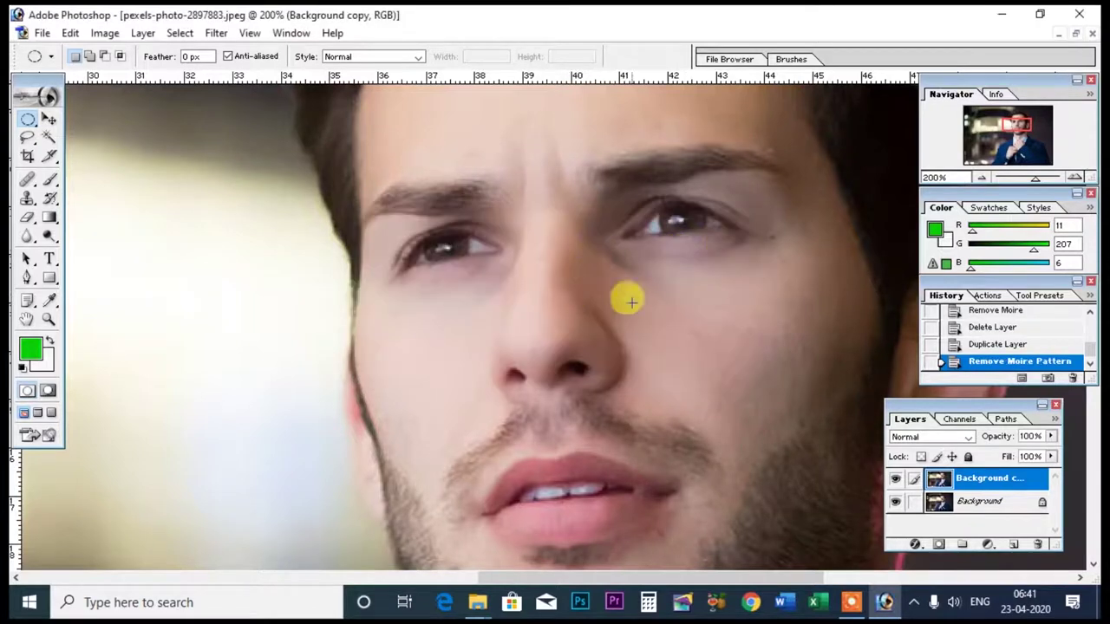
Compare the filtered copy with the original, then delete the copy
click(896, 480)
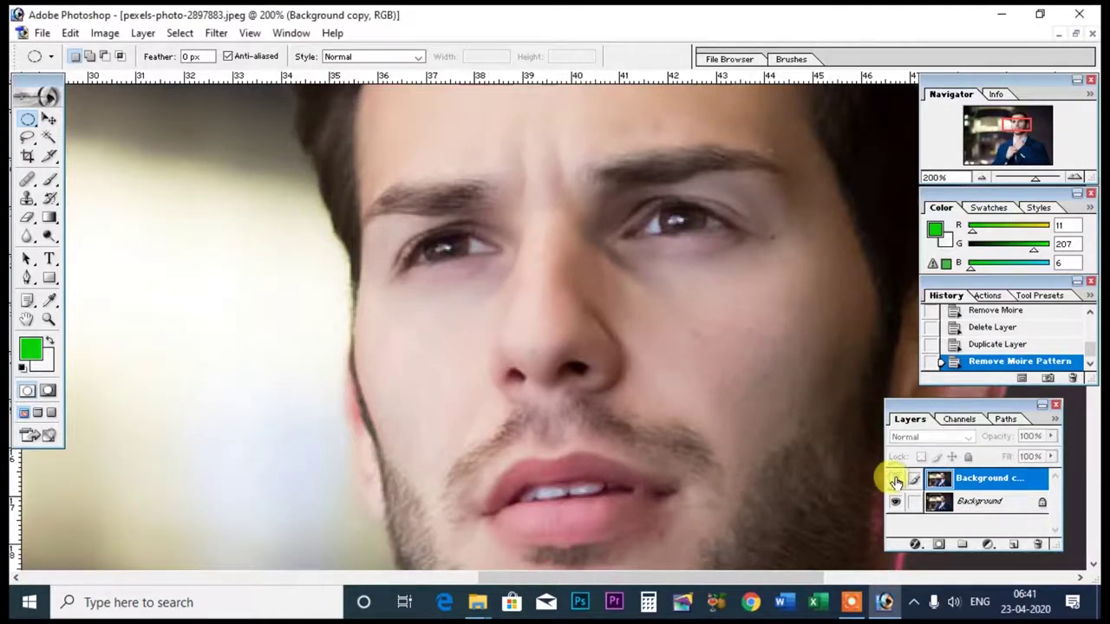
click(896, 480)
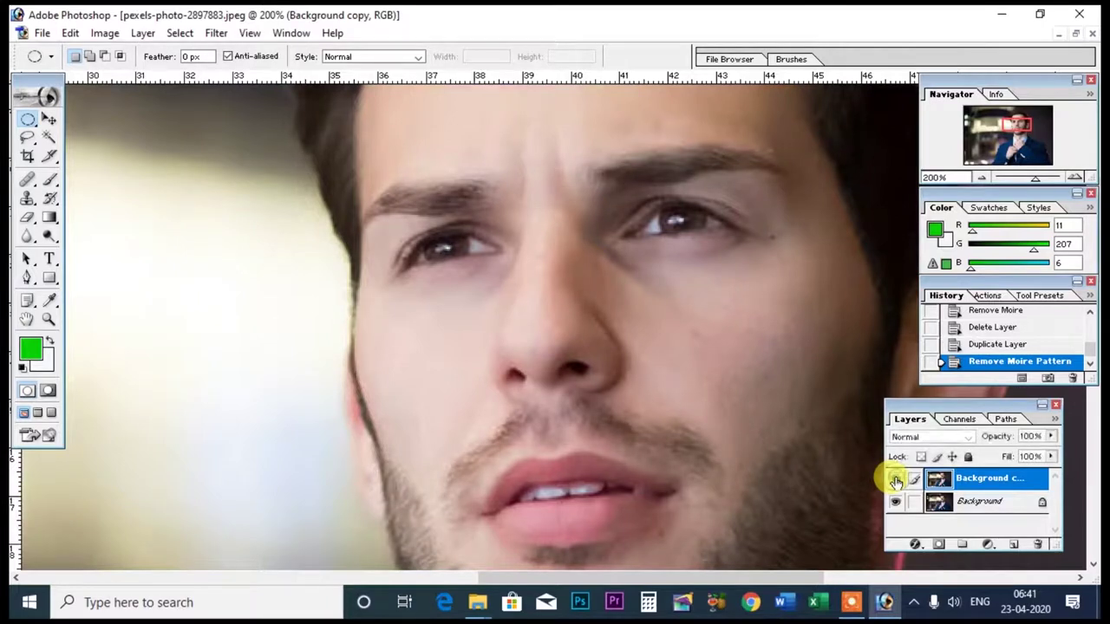
click(895, 480)
click(896, 479)
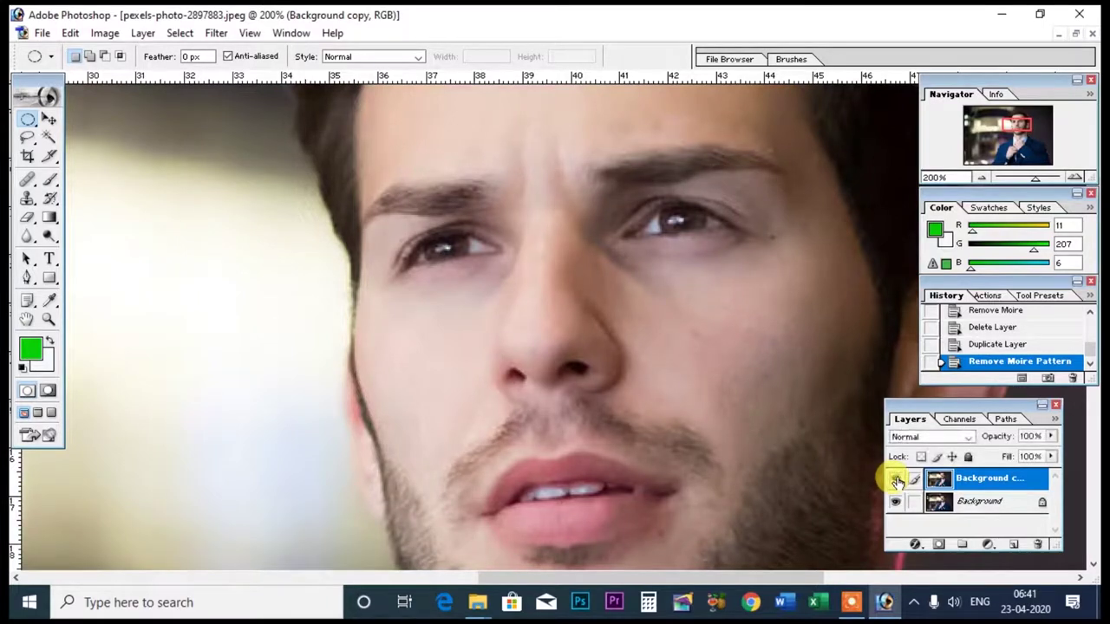
click(896, 480)
drag(997, 479, 1038, 544)
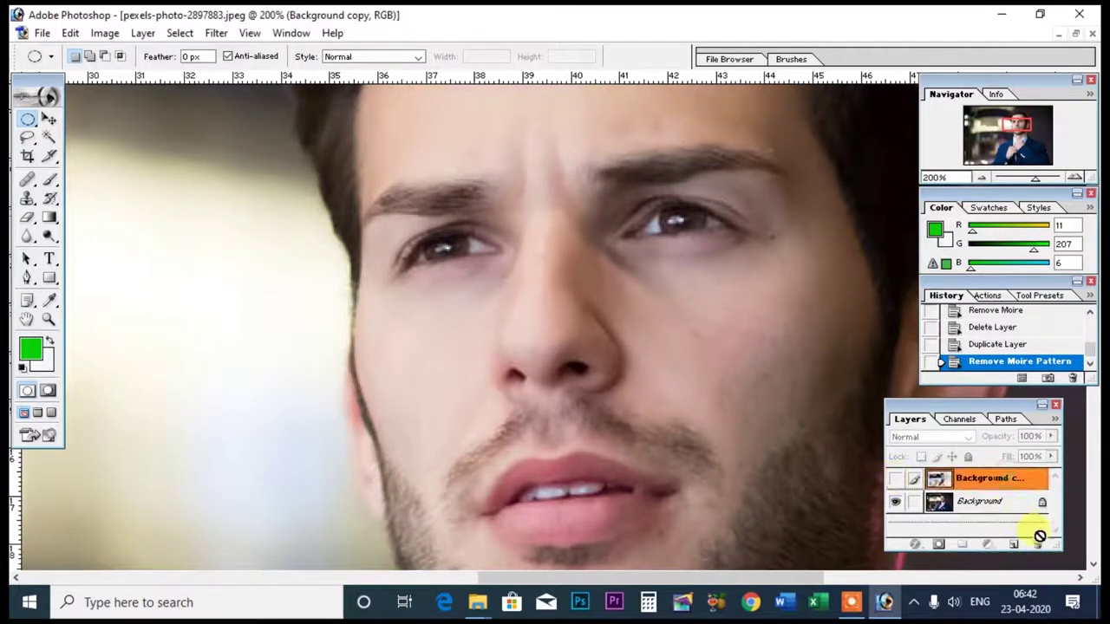
Apply Remove Moire Pattern at Graininess 33 and Angle 231 to the Background
click(216, 33)
mouse_move(242, 214)
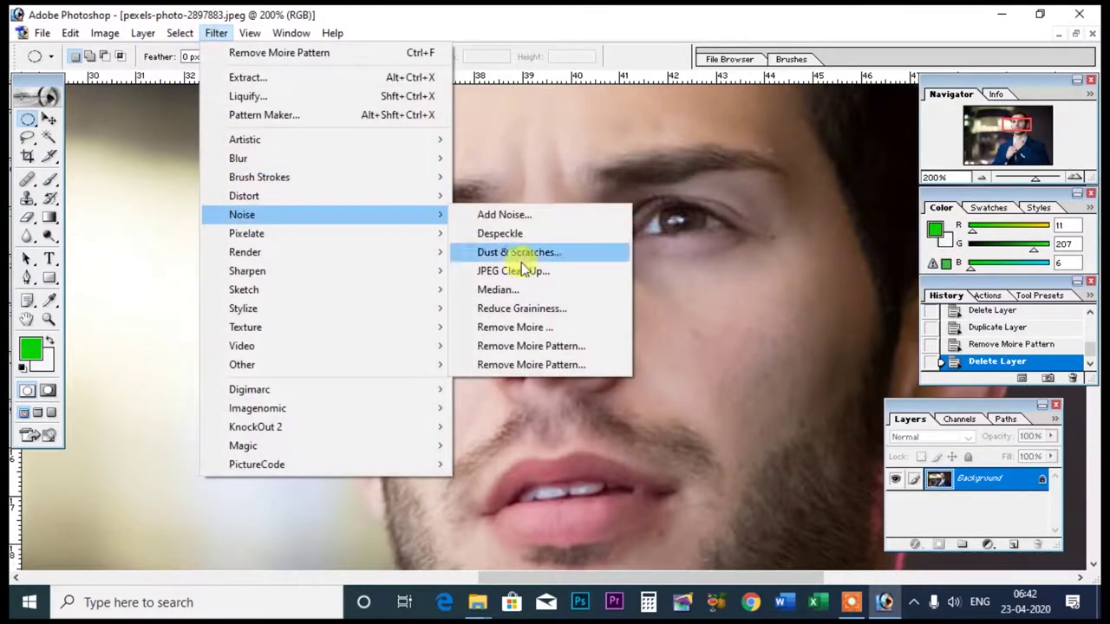
click(539, 369)
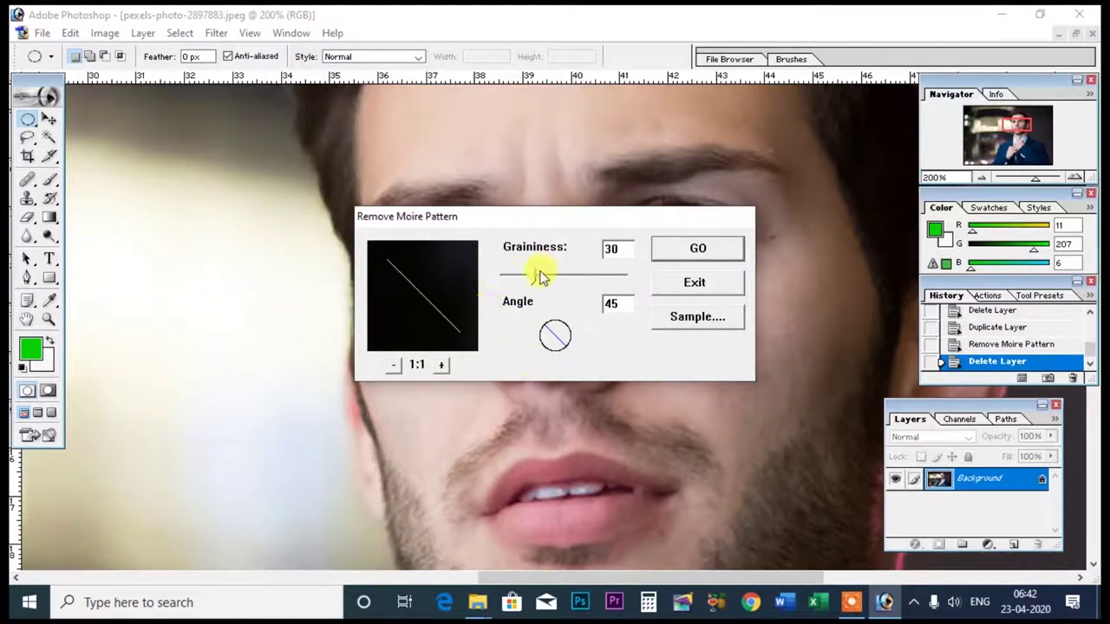
drag(539, 279, 540, 278)
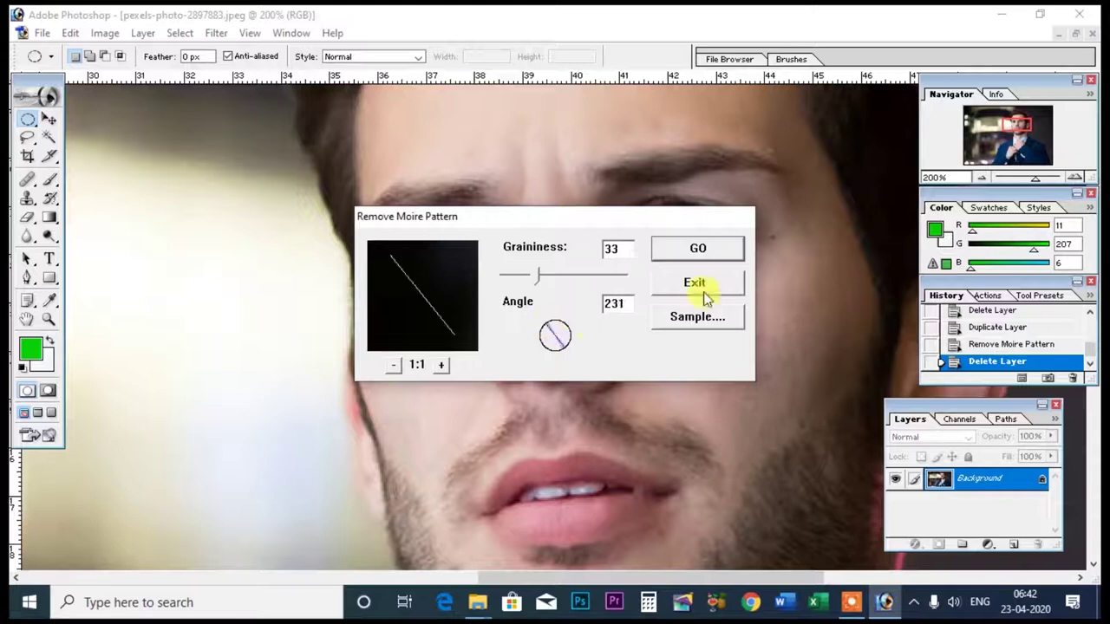
click(700, 318)
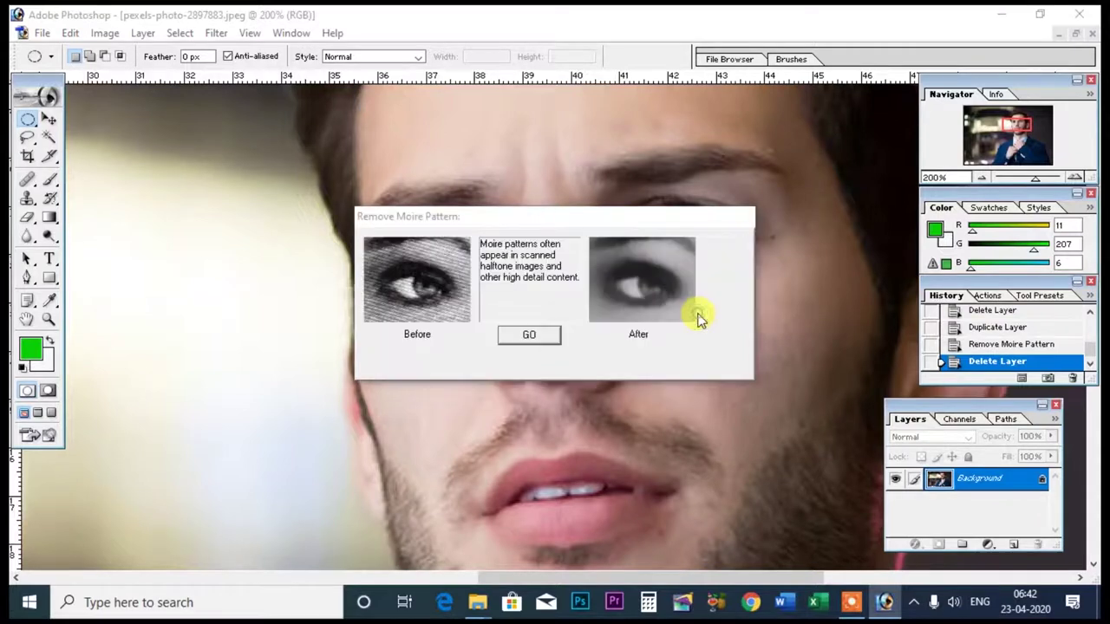
click(544, 338)
click(700, 248)
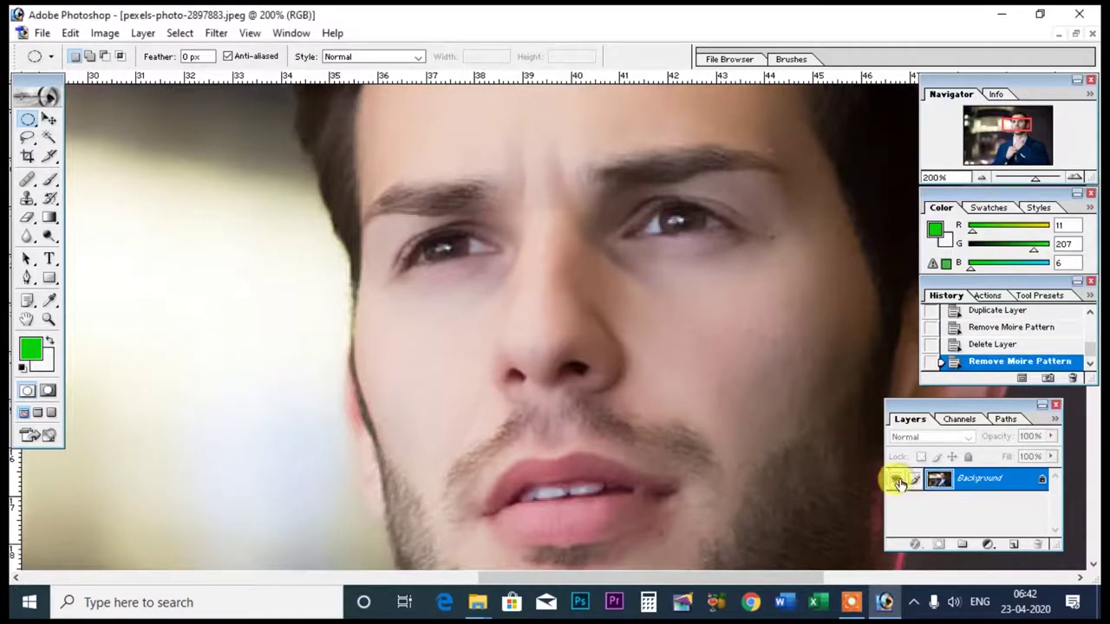
Browse the noise filters without choosing one, then close the photo
click(180, 33)
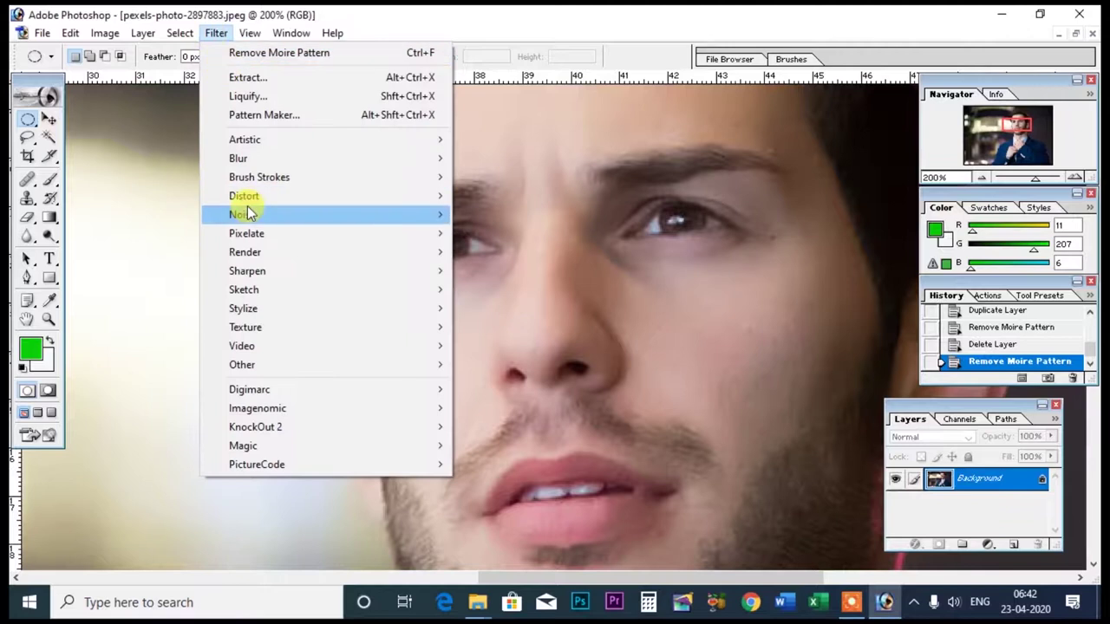
mouse_move(242, 214)
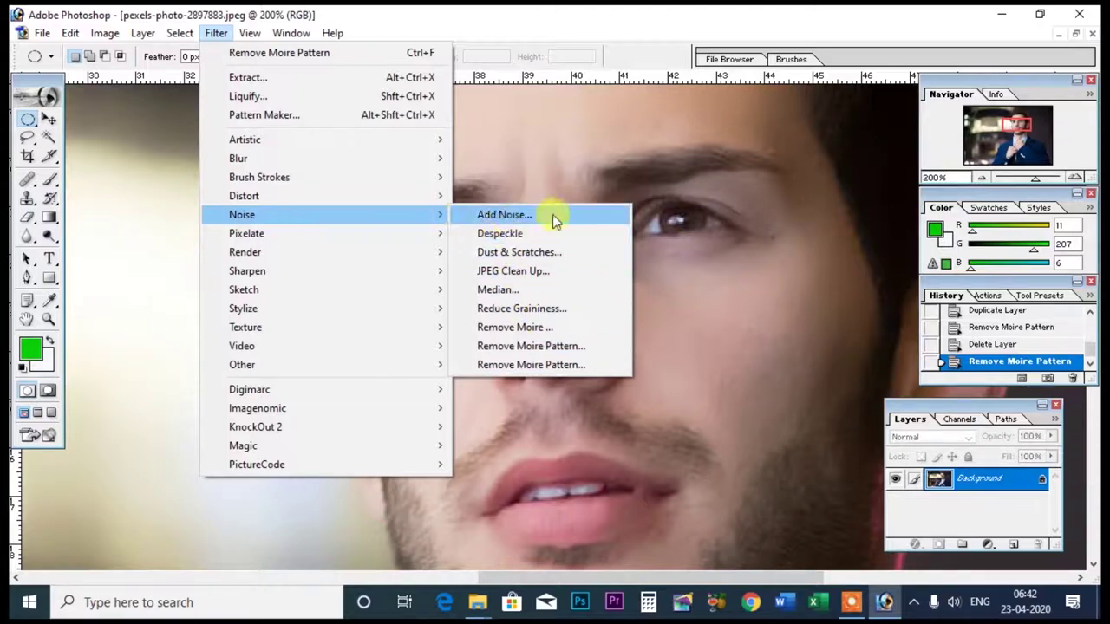
click(743, 126)
click(1093, 33)
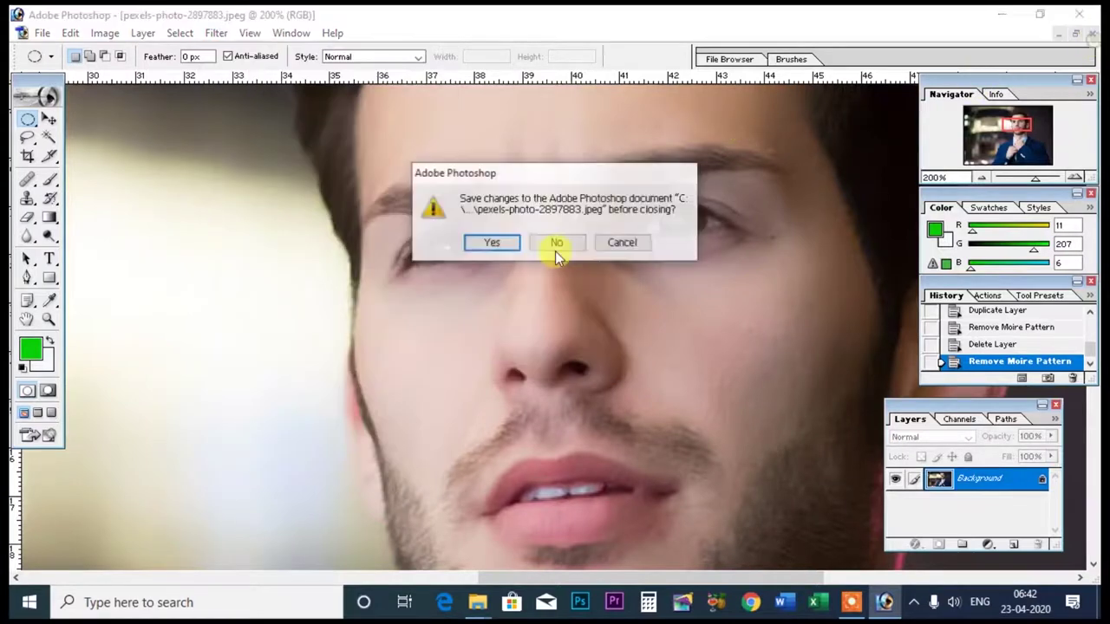
Discard the edits and reopen pexels-photo-2897883.jpeg
click(575, 240)
double_click(341, 241)
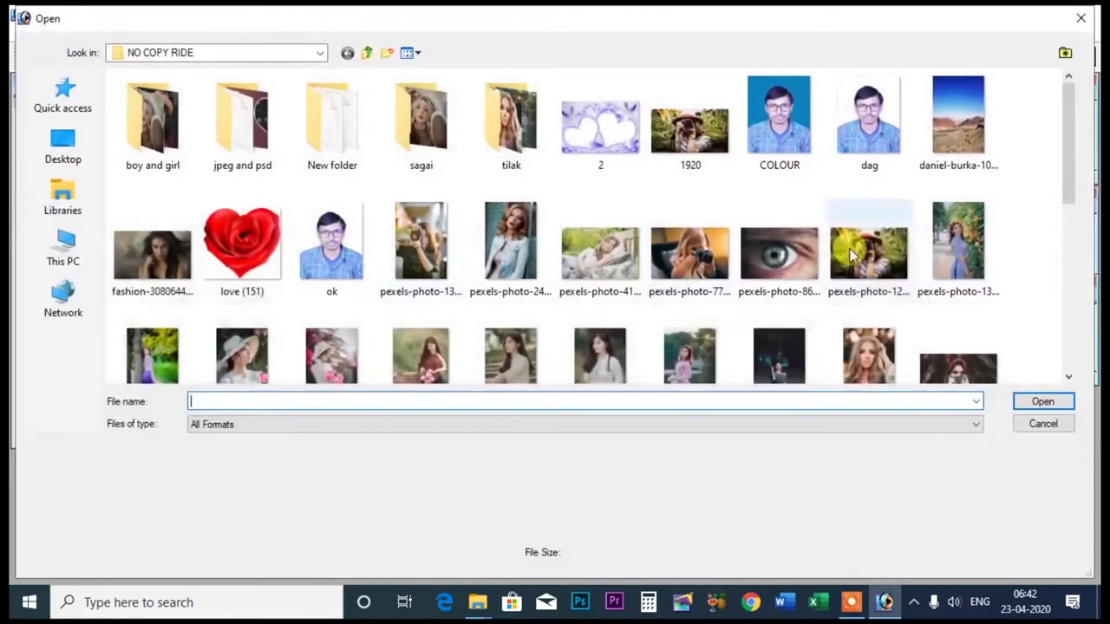
drag(1069, 119, 1045, 266)
scroll(1045, 266, down, 2)
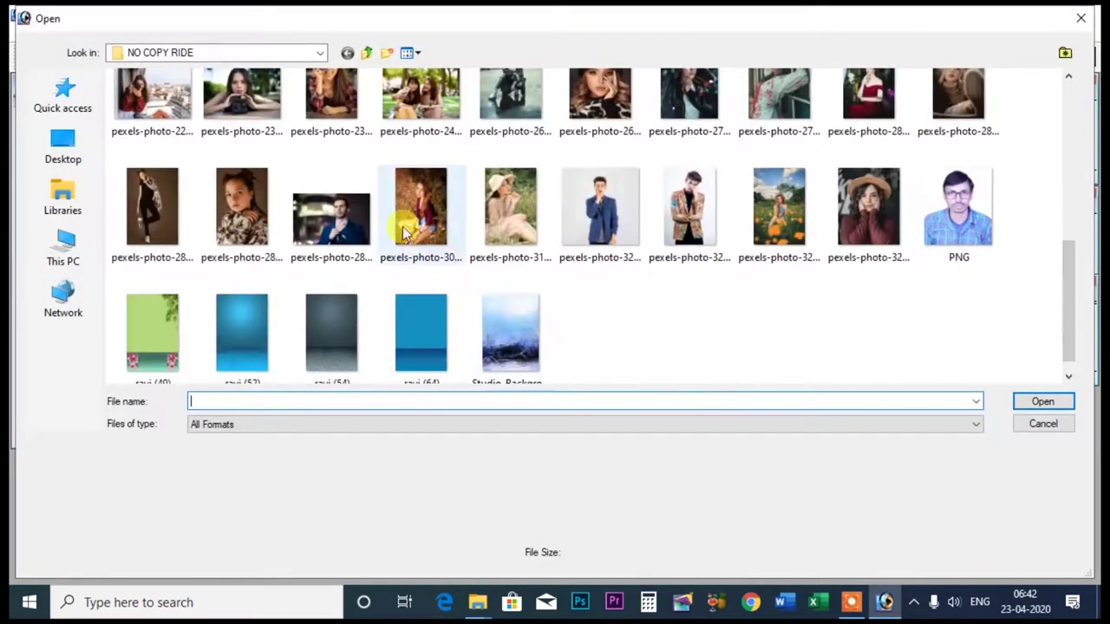
click(332, 221)
click(1053, 399)
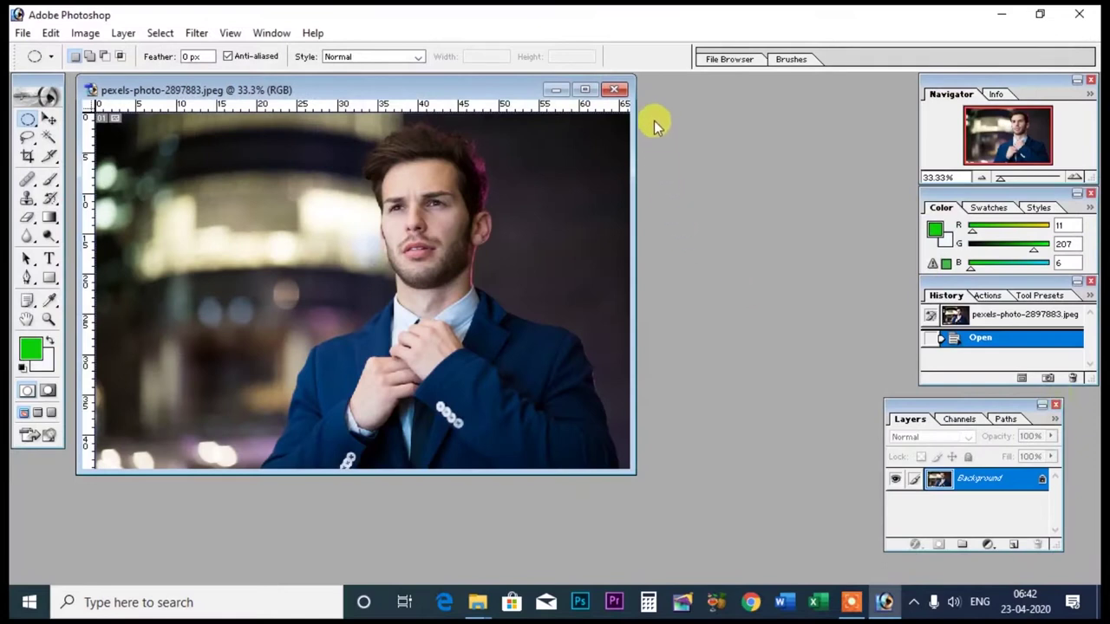
Maximize the document, zoom to 100% and duplicate the Background layer
click(586, 90)
key(ctrl+plus)
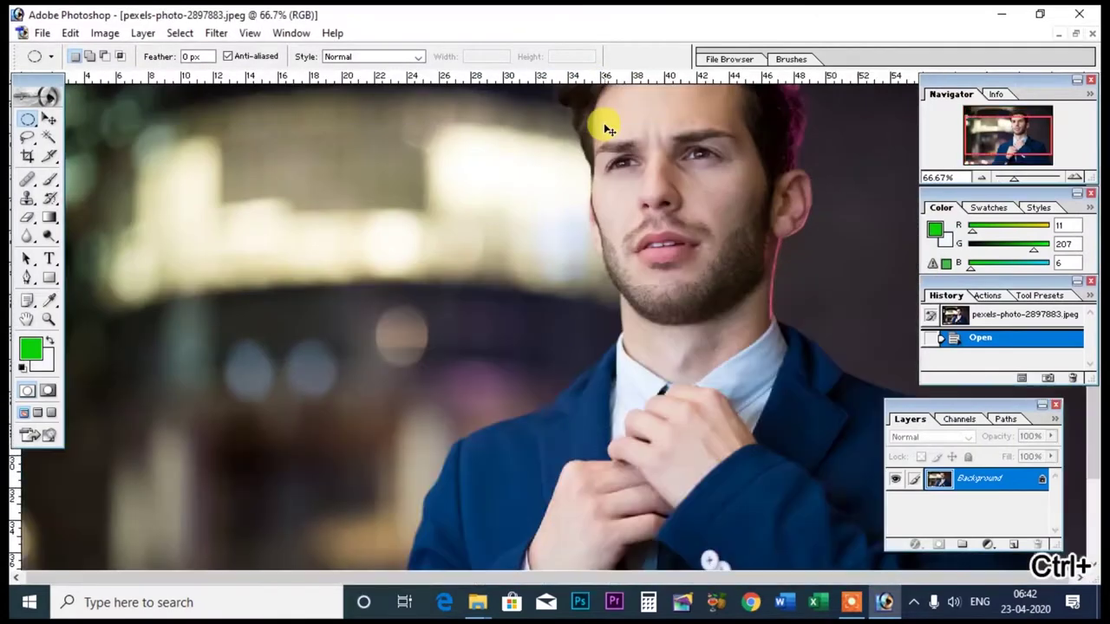
scroll(469, 371, up, 3)
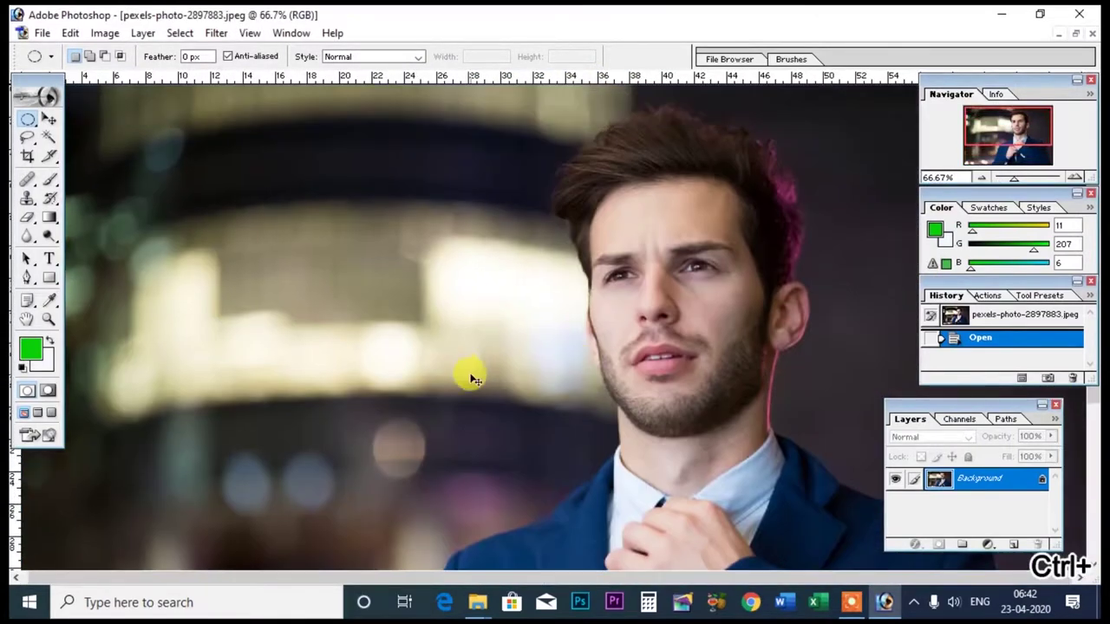
key(ctrl+plus)
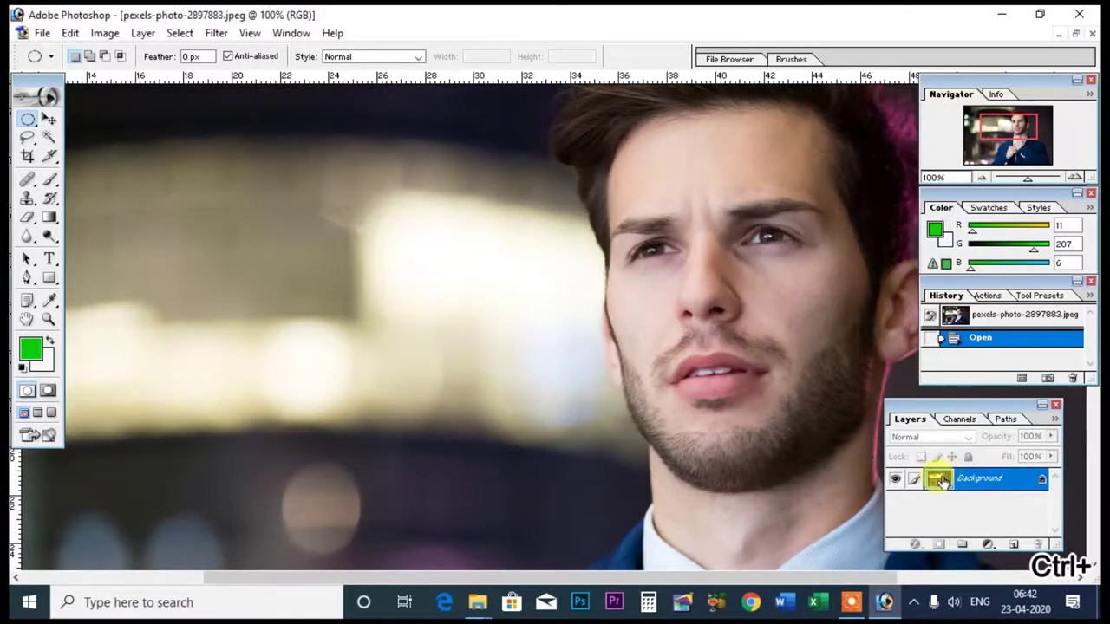
drag(941, 483, 1013, 544)
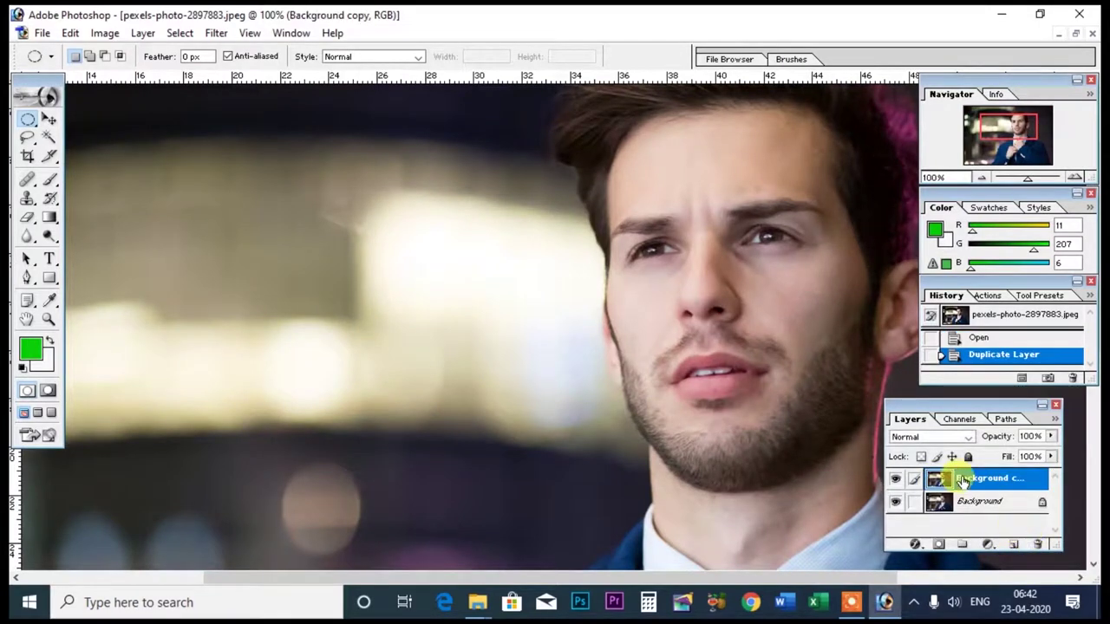
Soften the Background copy with a 3.0-pixel Gaussian Blur
click(219, 33)
mouse_move(238, 158)
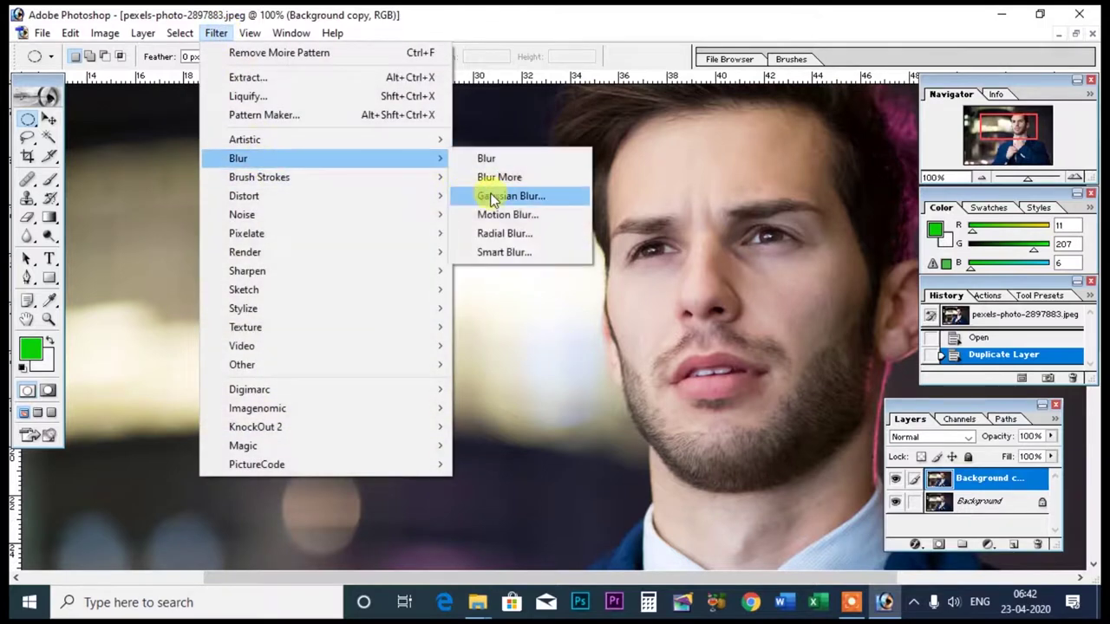
click(493, 198)
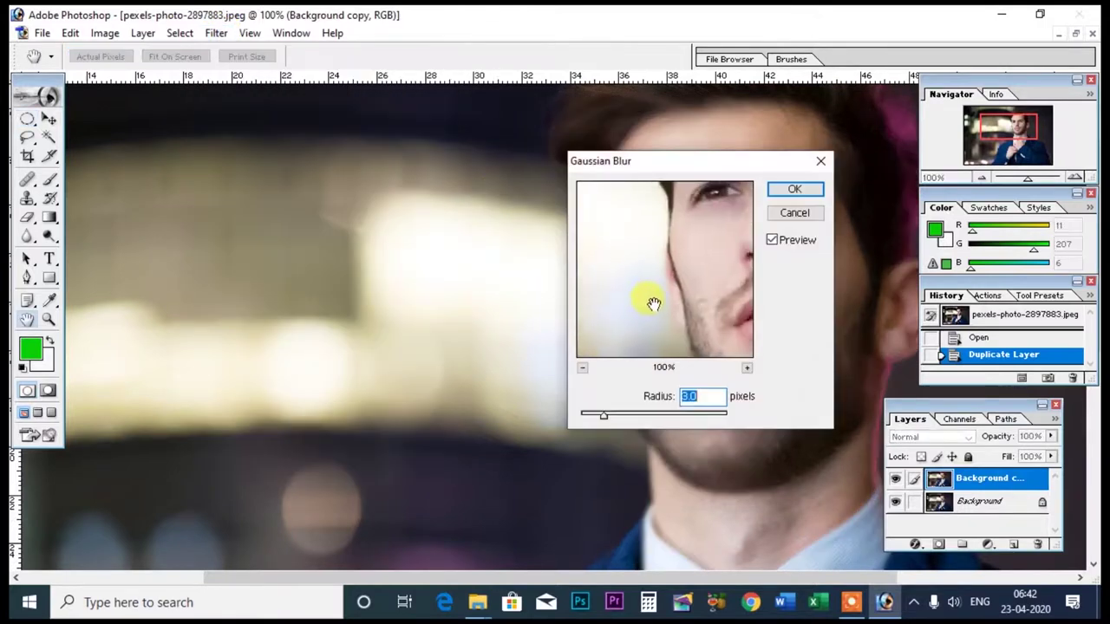
drag(676, 295, 632, 310)
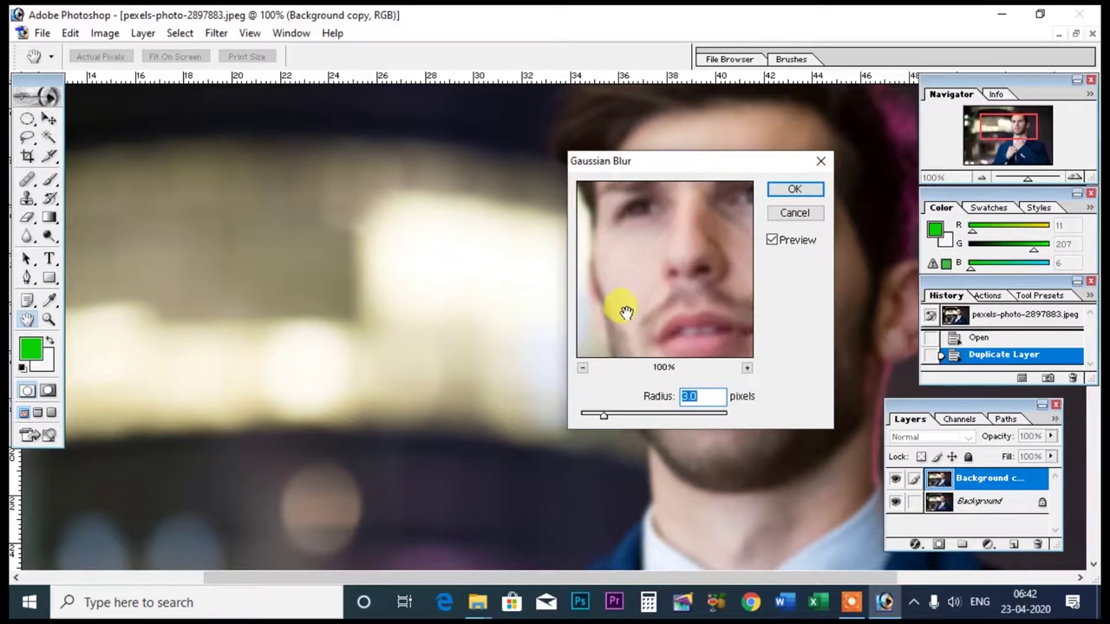
click(784, 190)
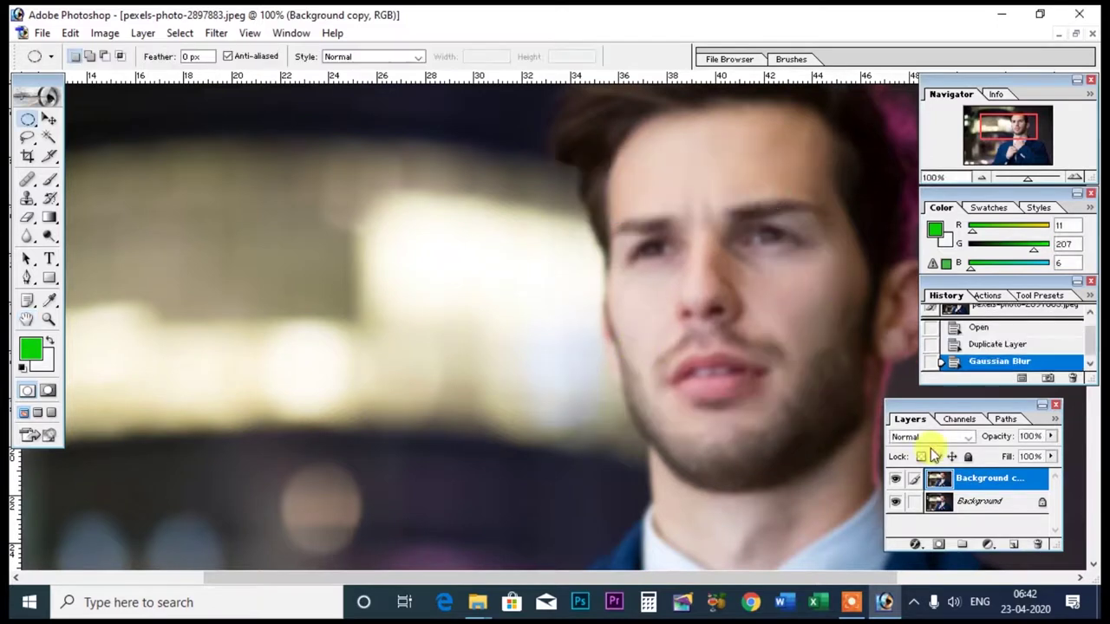
Add an inverted black layer mask and ready a 60-pixel brush at 200% zoom
click(939, 545)
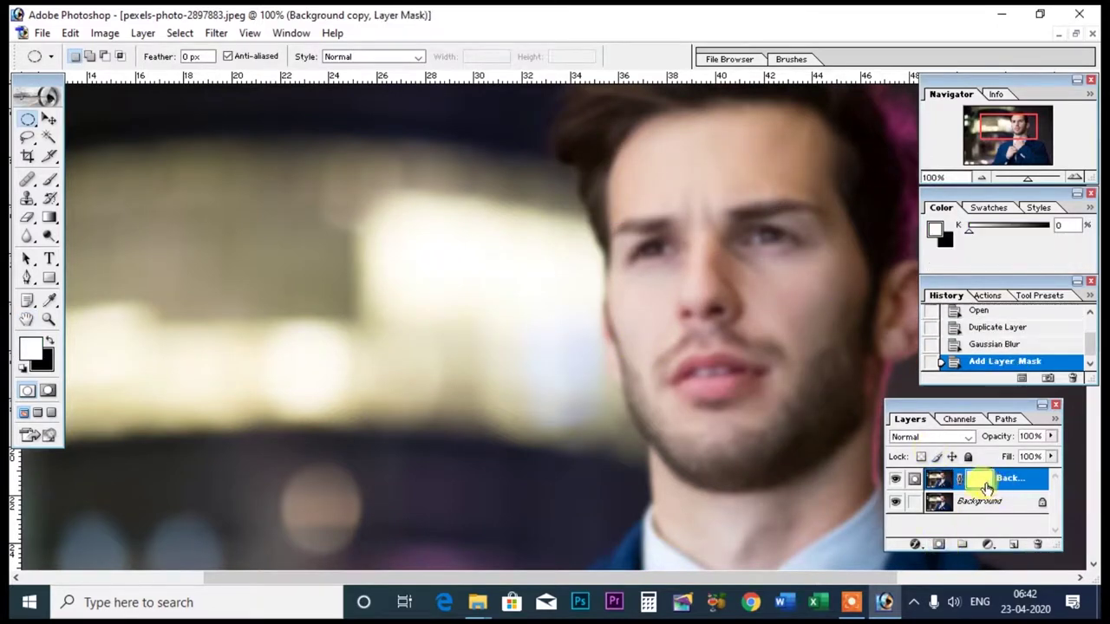
key(ctrl+i)
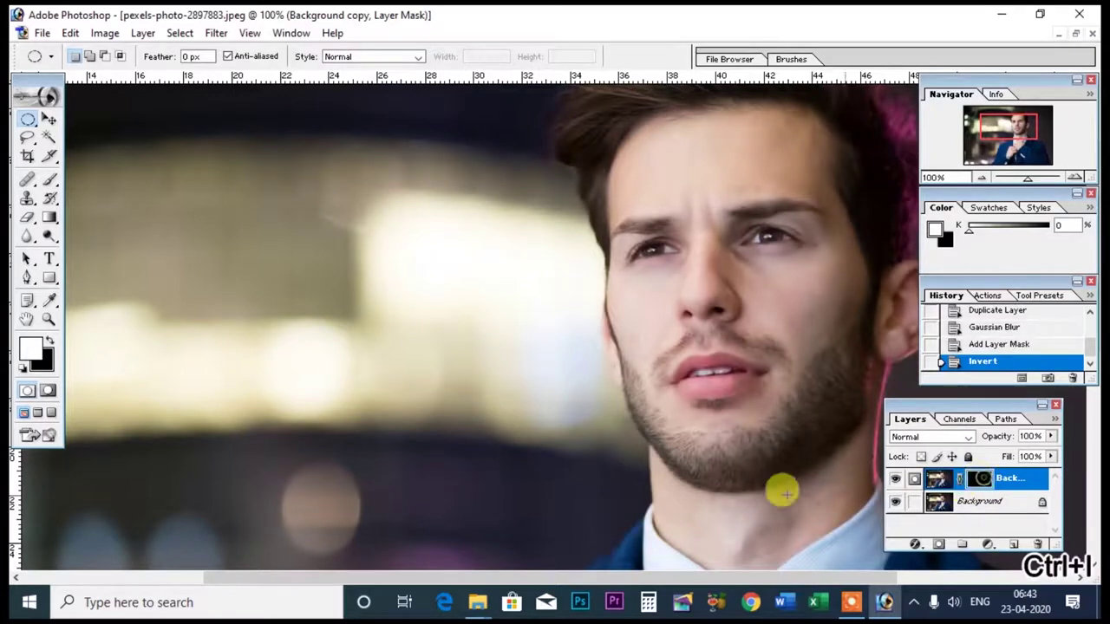
click(58, 177)
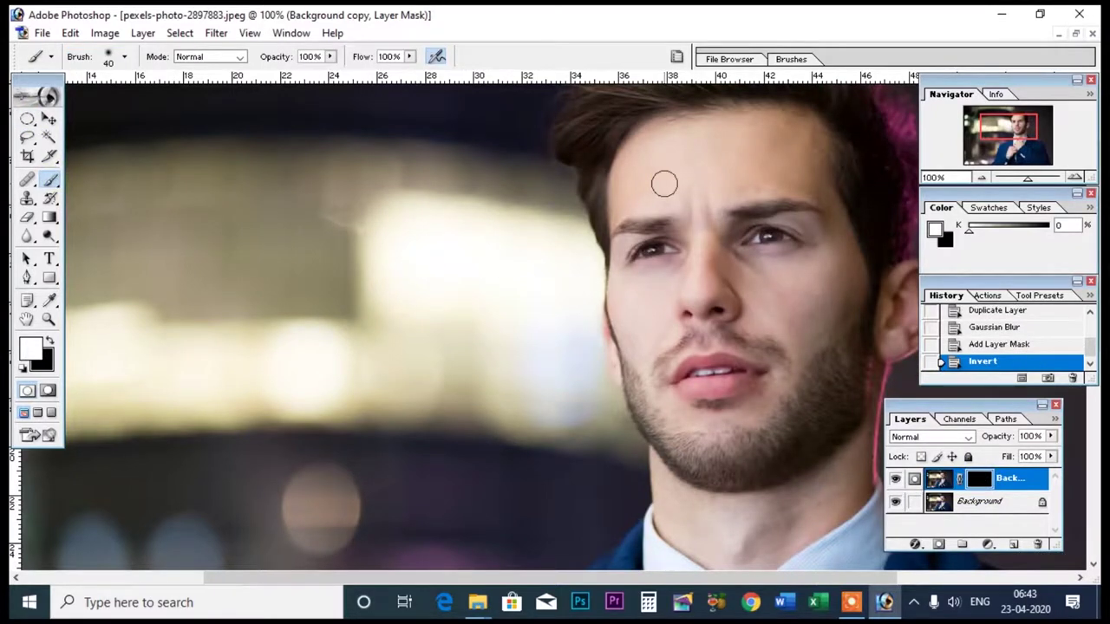
key(ctrl+plus)
drag(674, 260, 297, 422)
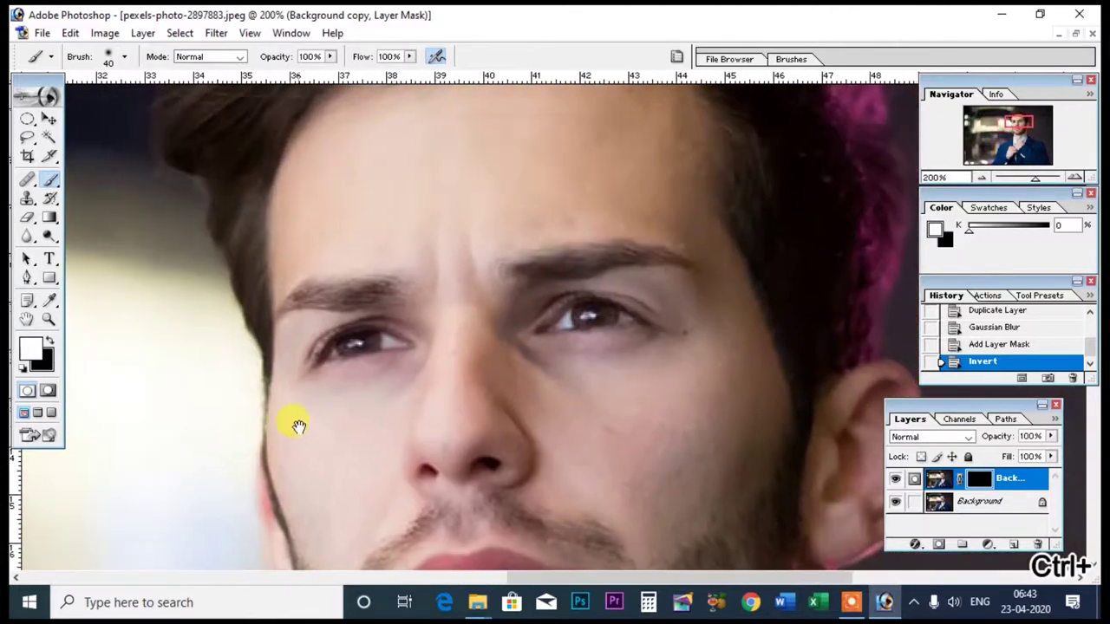
scroll(396, 187, up, 2)
key(bracketright)
key(bracketright)
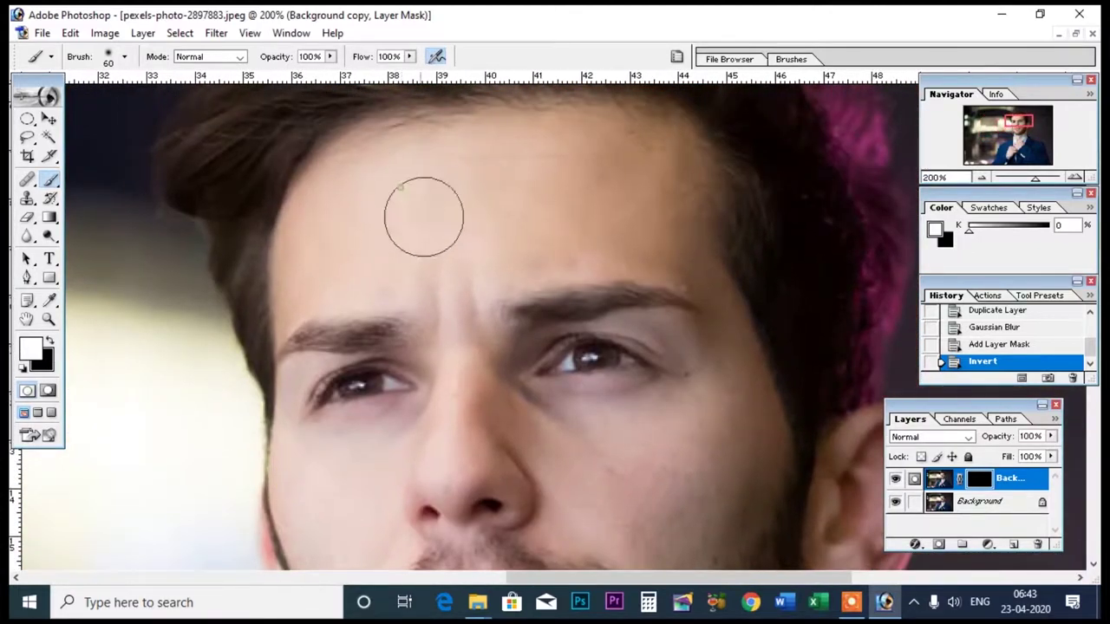
Paint the blurred skin back onto the forehead and cheeks through the mask
click(619, 239)
drag(446, 235, 463, 235)
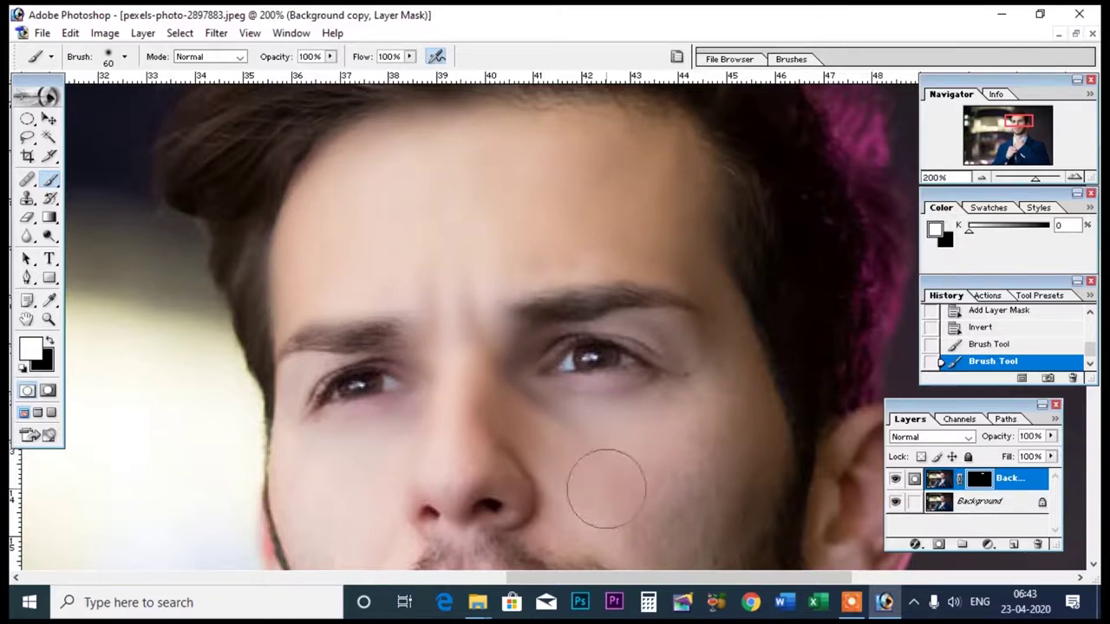
scroll(676, 434, down, 4)
click(674, 385)
scroll(607, 399, down, 2)
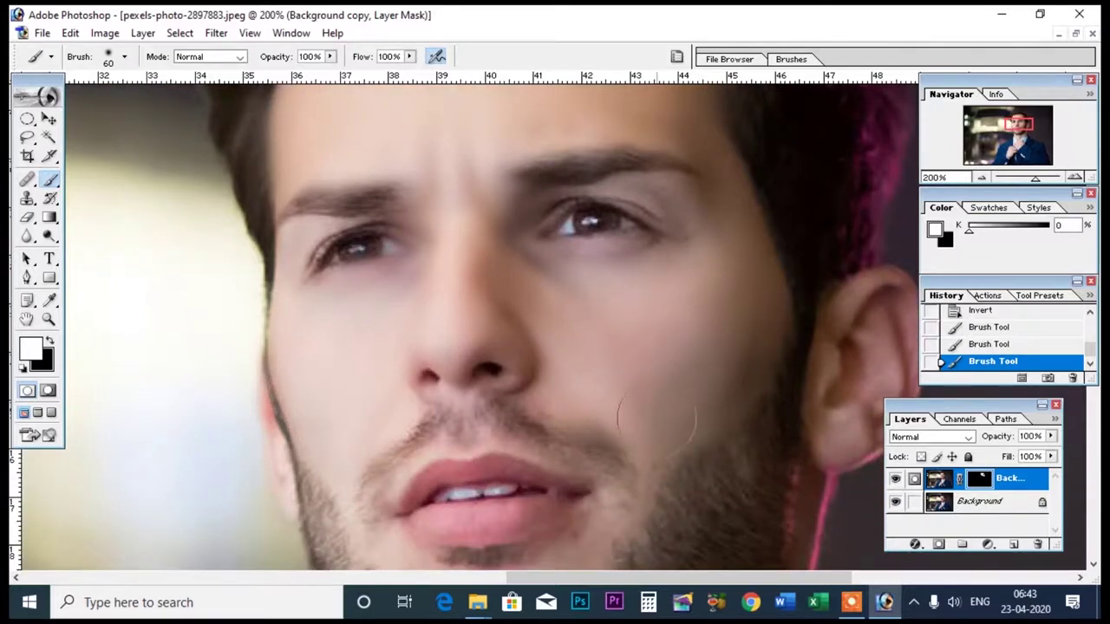
click(663, 332)
scroll(521, 312, up, 1)
scroll(483, 288, up, 1)
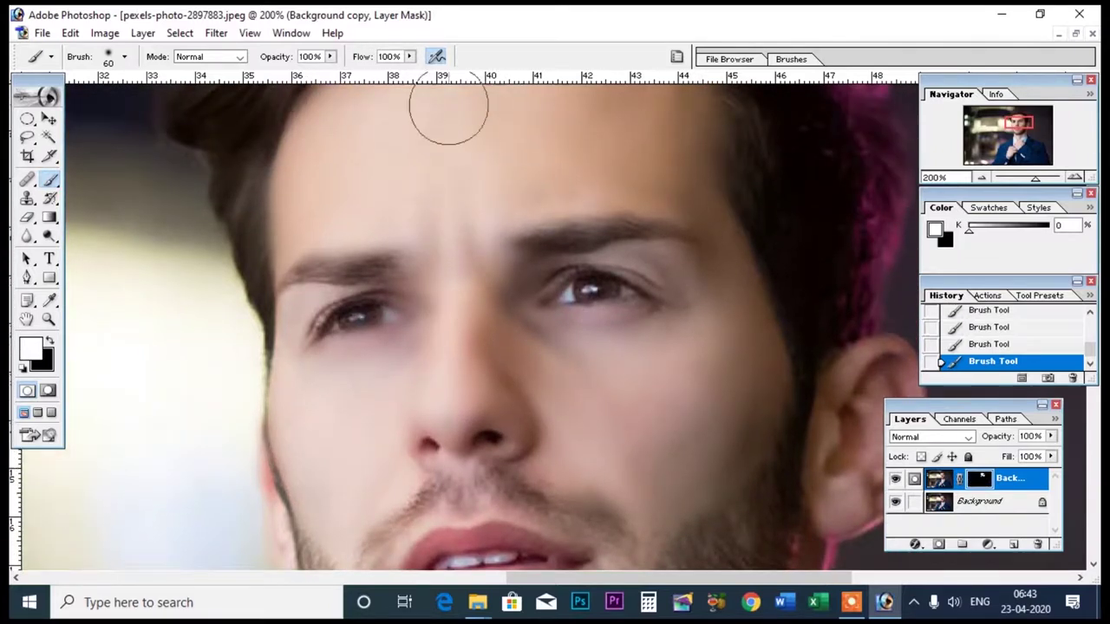
scroll(463, 185, up, 1)
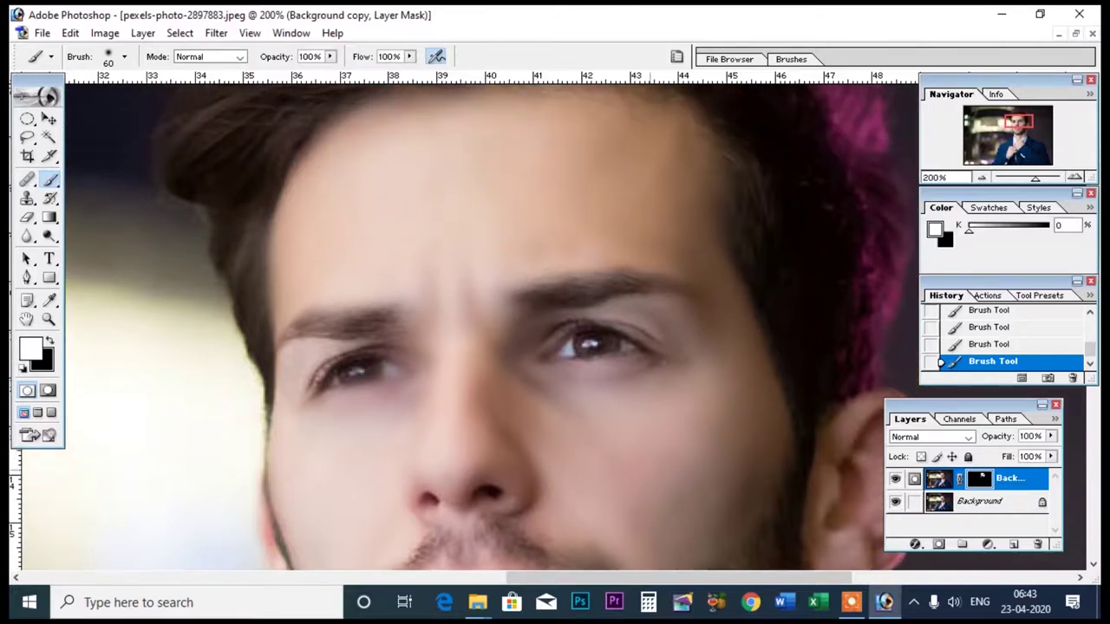
scroll(351, 477, down, 2)
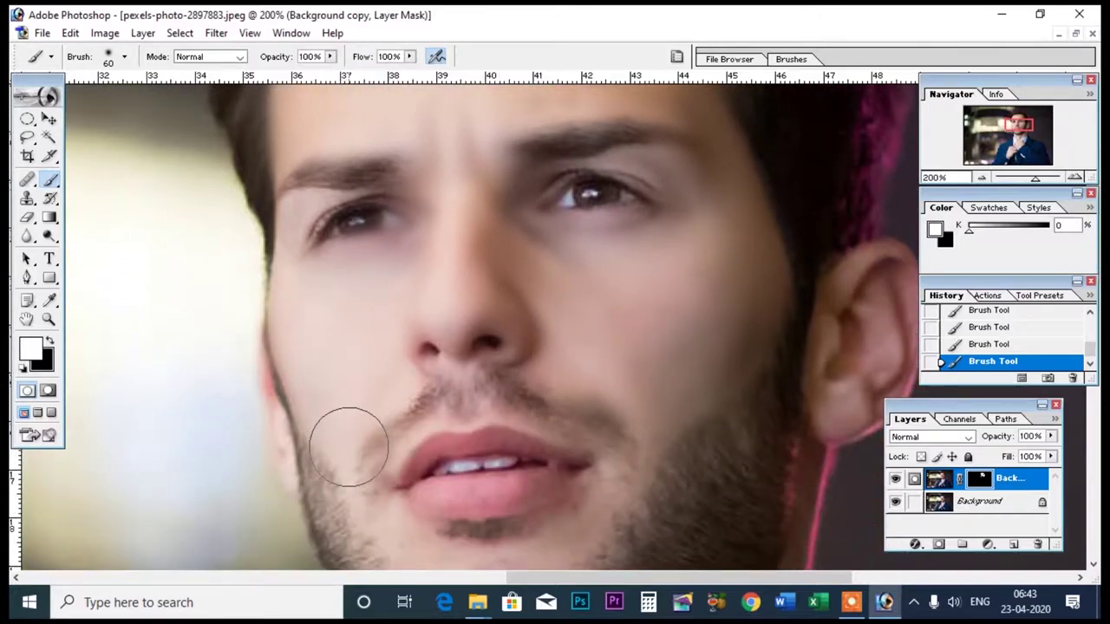
scroll(354, 391, down, 1)
scroll(554, 446, down, 1)
scroll(520, 434, down, 1)
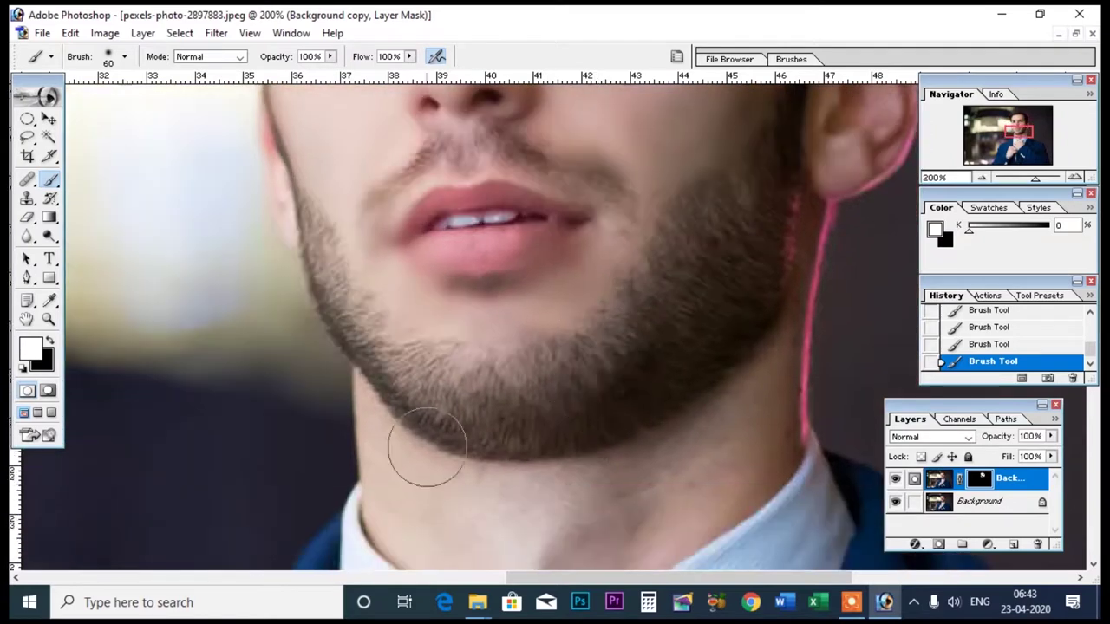
scroll(650, 477, up, 1)
scroll(607, 521, up, 2)
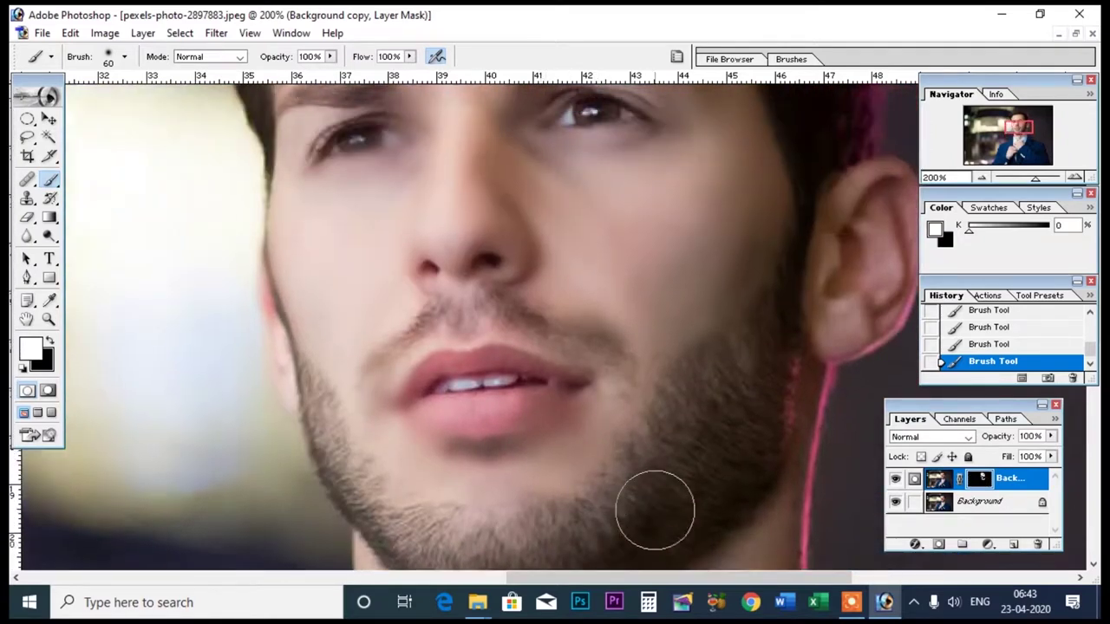
scroll(654, 510, up, 2)
scroll(655, 373, up, 1)
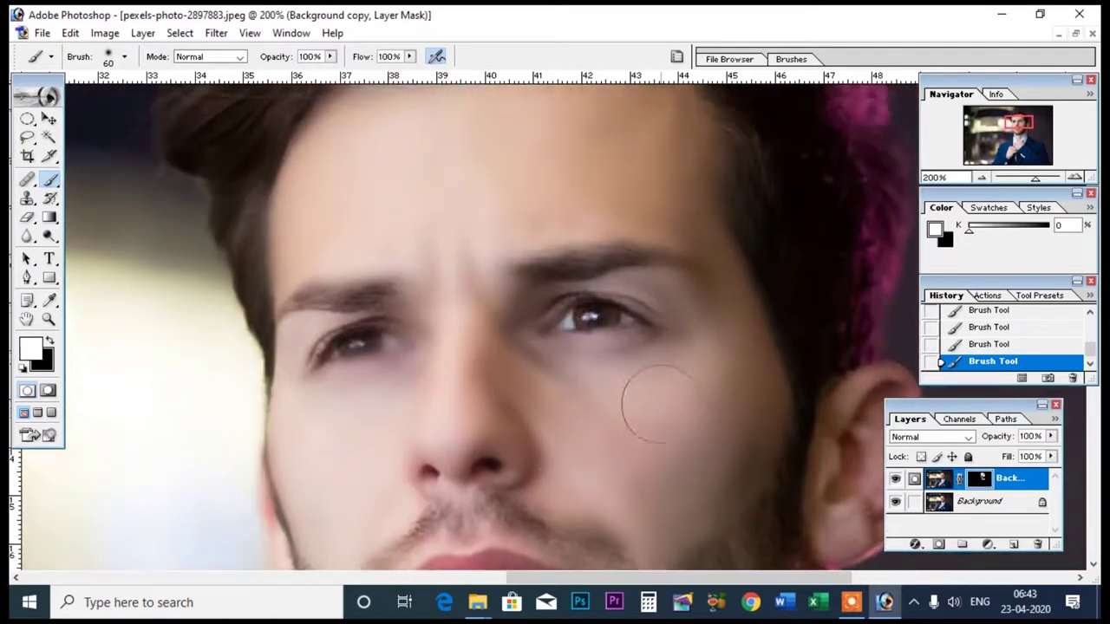
scroll(607, 347, up, 1)
scroll(451, 269, up, 1)
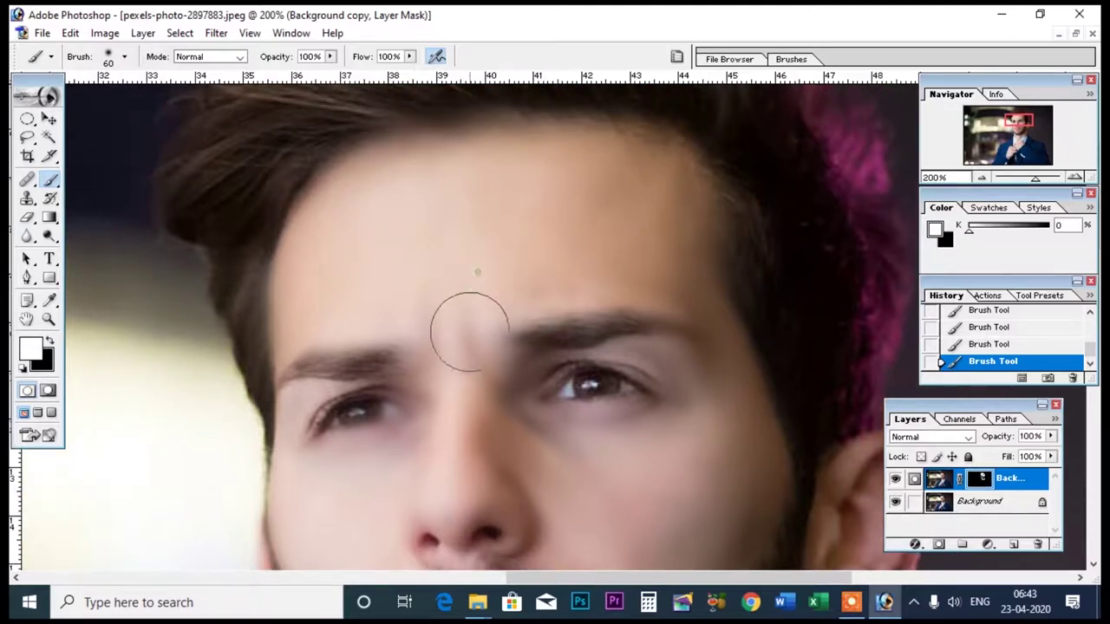
scroll(646, 287, down, 1)
scroll(615, 383, down, 1)
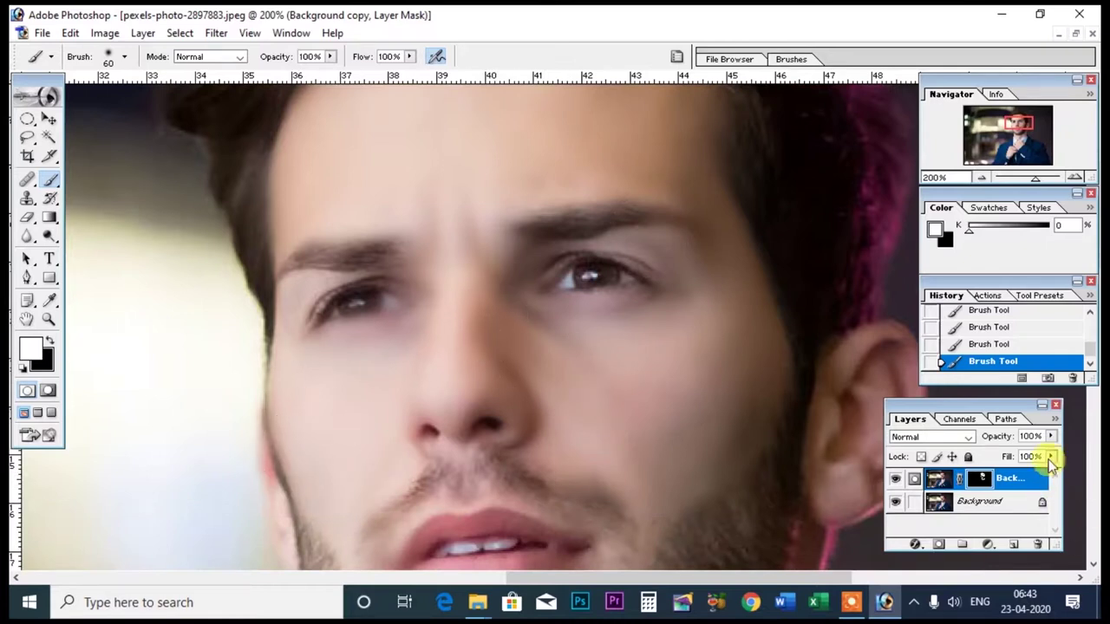
Flatten the image and duplicate the Background layer
click(1052, 425)
click(1011, 379)
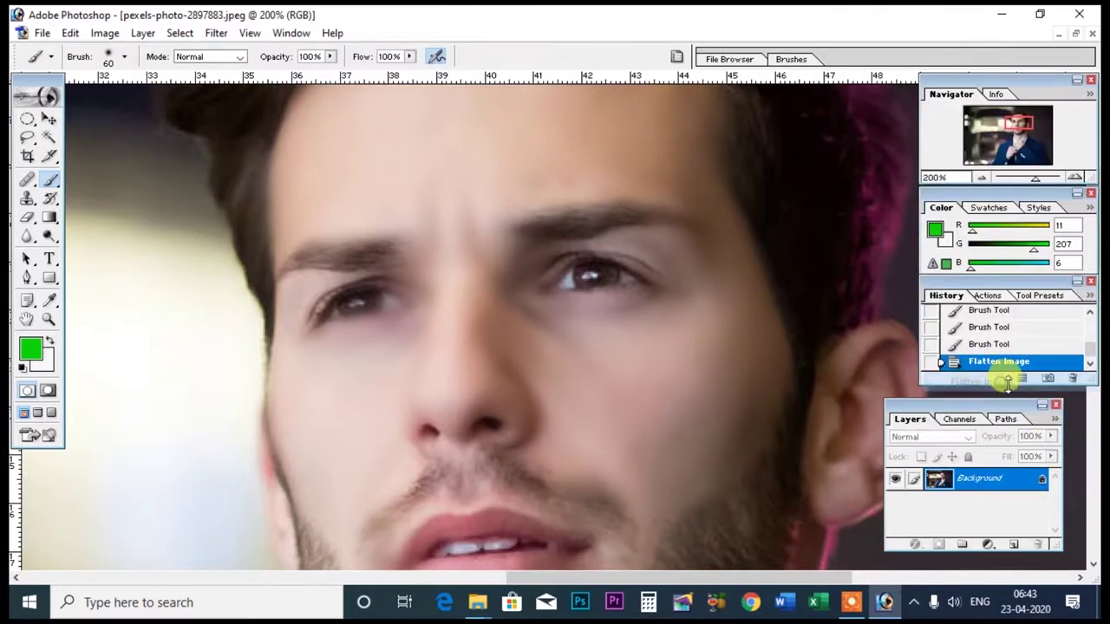
drag(947, 494, 1013, 544)
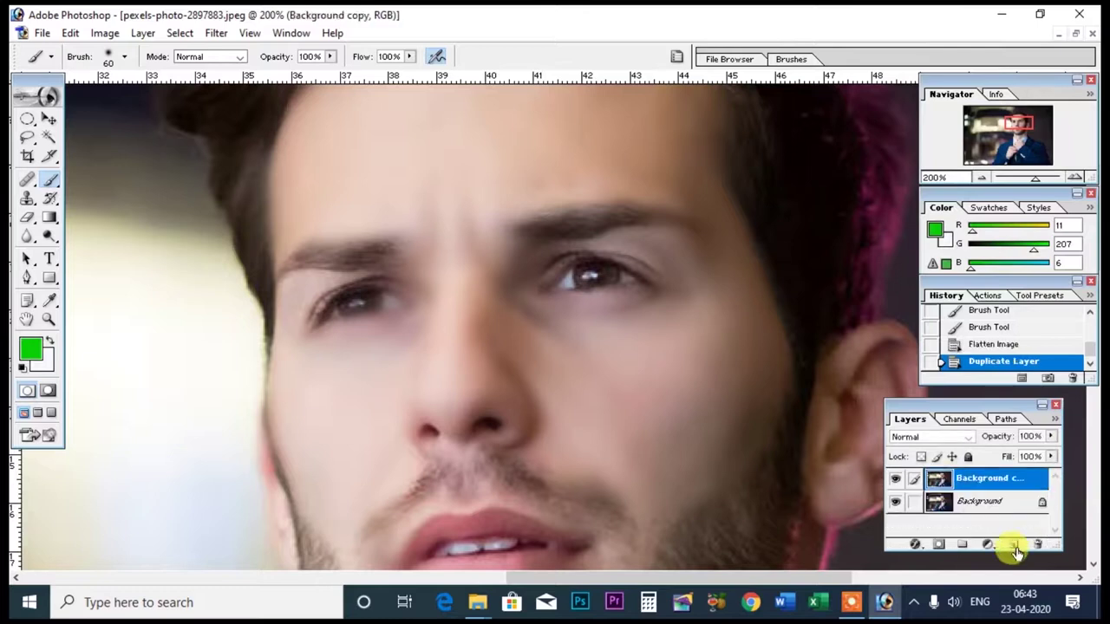
Set up monochromatic Gaussian Add Noise at about 1.07% for the copy
click(249, 33)
mouse_move(216, 33)
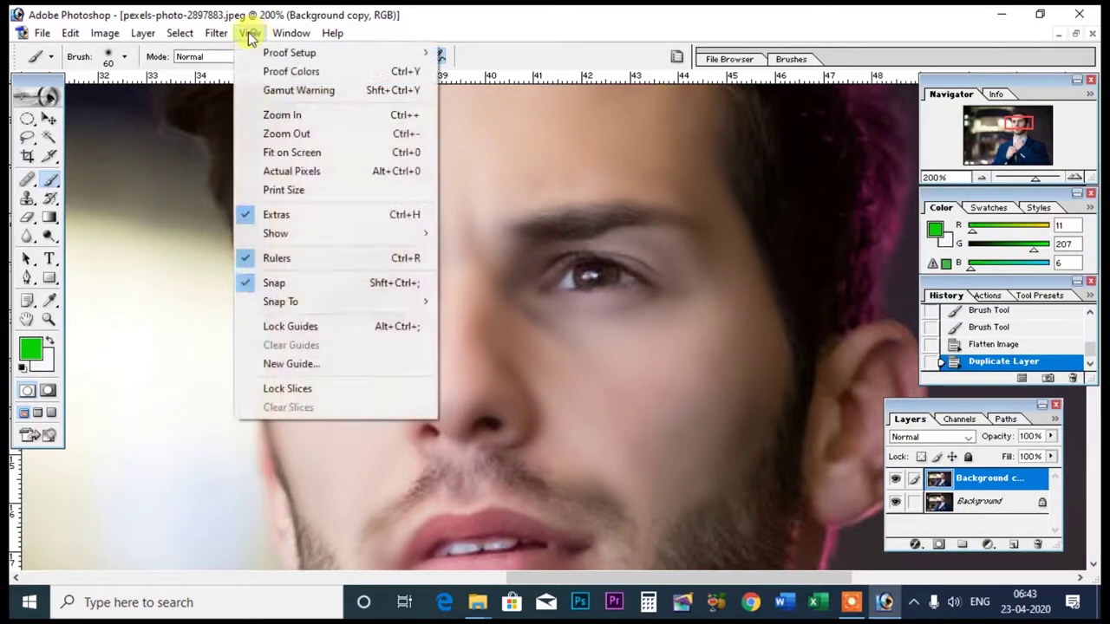
mouse_move(242, 214)
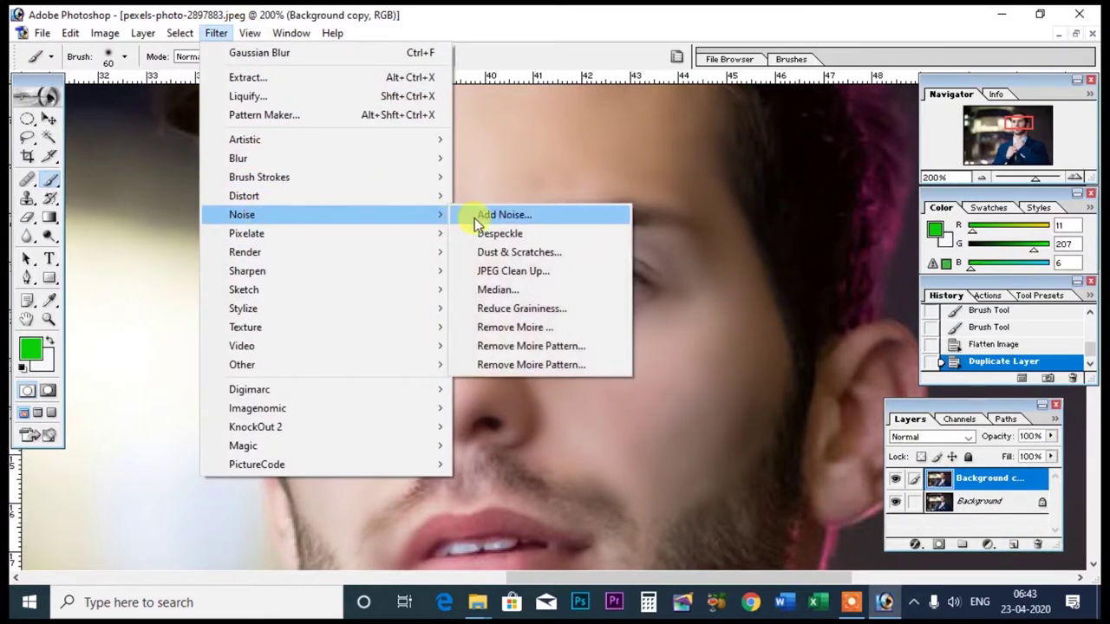
click(481, 215)
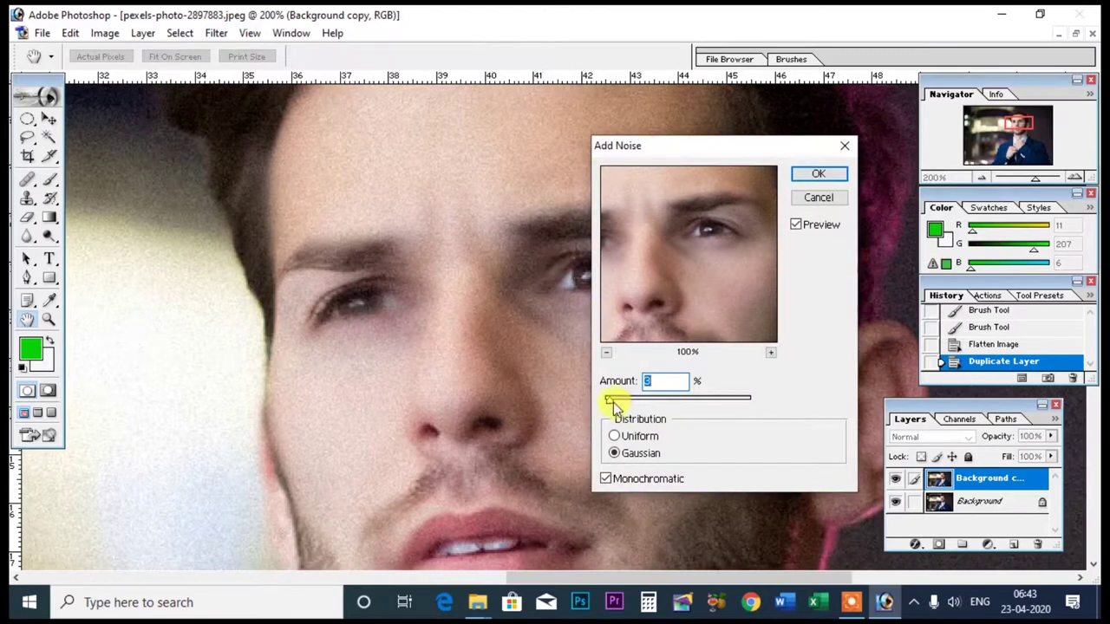
click(615, 435)
drag(613, 398, 606, 401)
click(608, 400)
drag(605, 403, 606, 401)
Apply the noise and compare the noisy copy with the original
click(818, 174)
key(b)
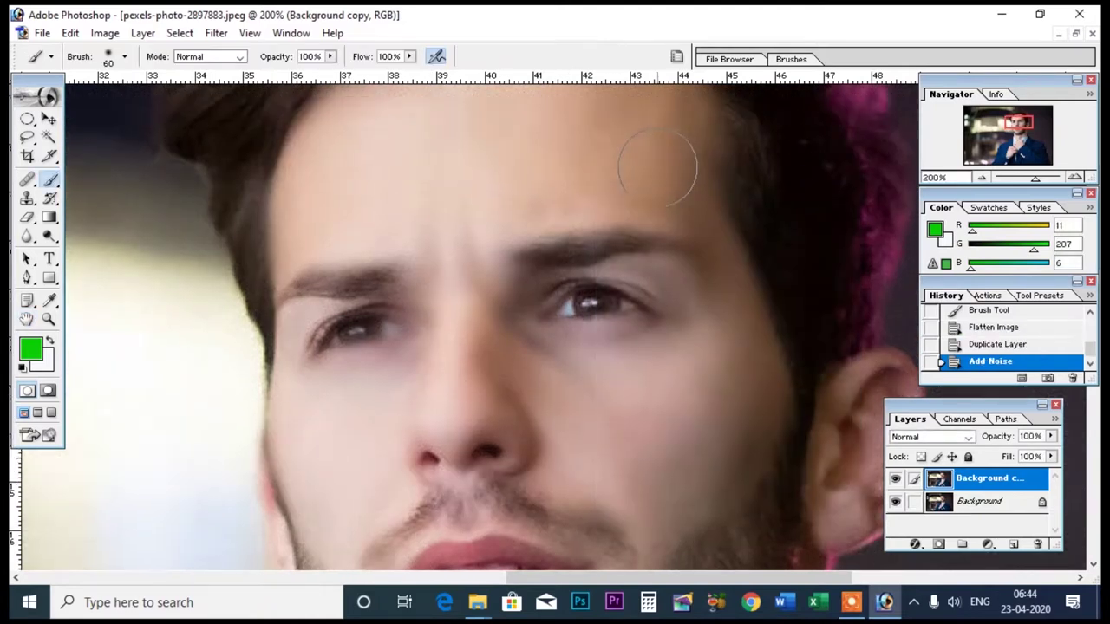
scroll(495, 161, up, 1)
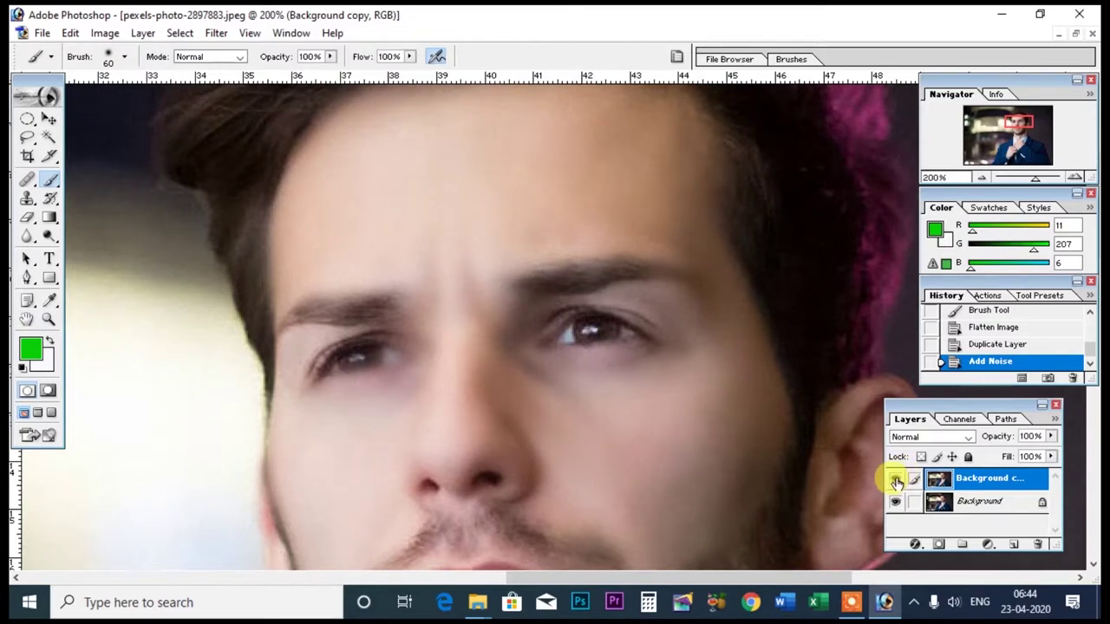
click(896, 479)
click(896, 479)
click(896, 478)
click(896, 479)
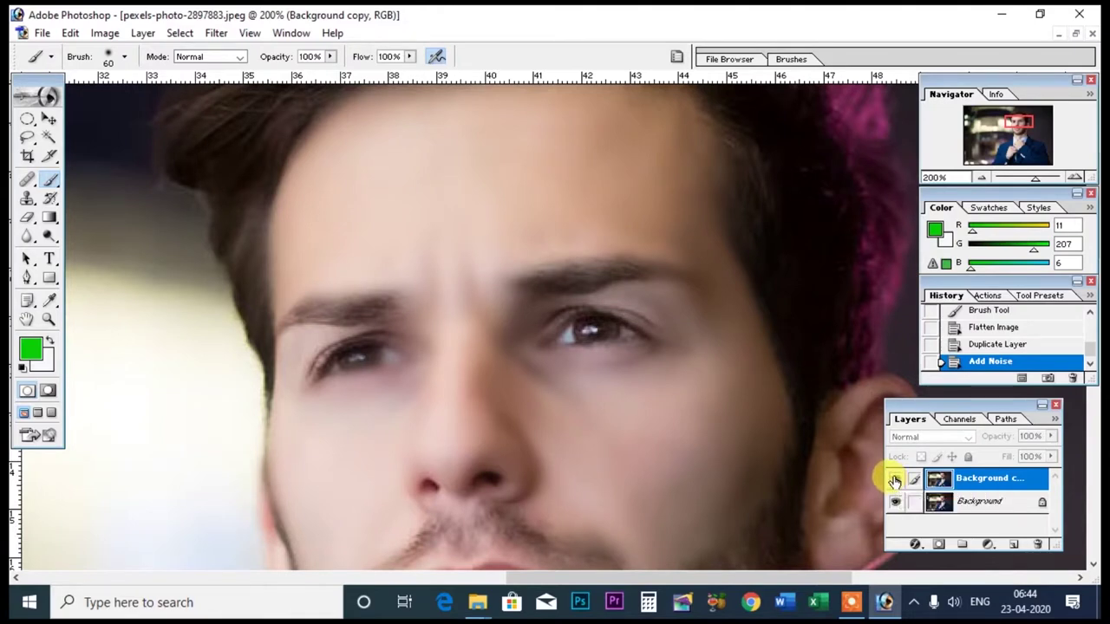
click(896, 478)
click(895, 479)
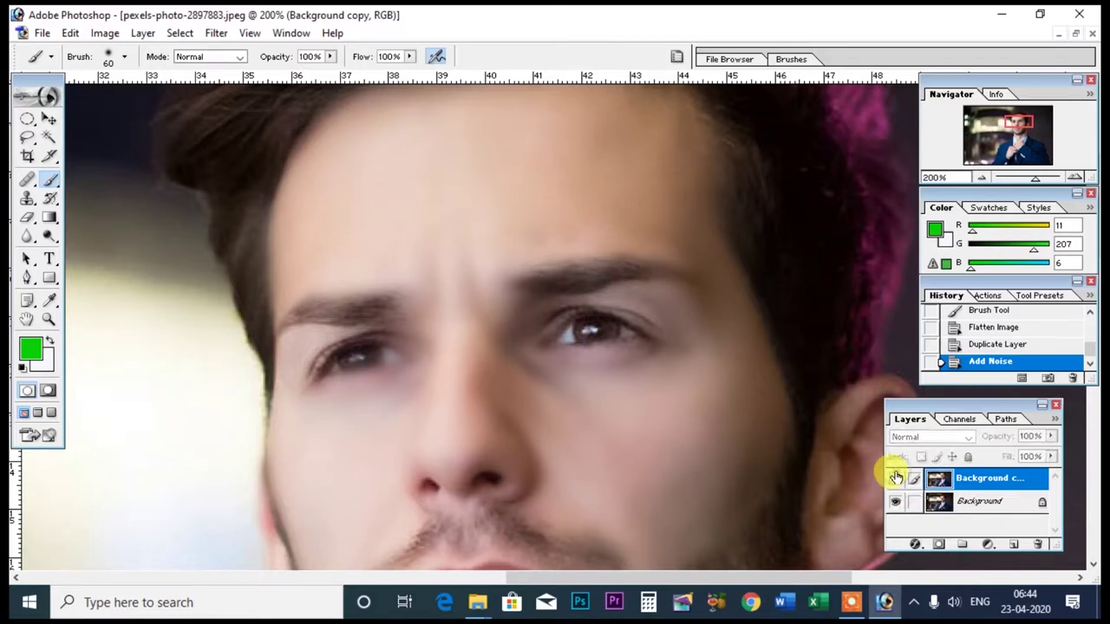
Delete the copy layers, leaving only the Background layer
mouse_move(975, 477)
mouse_down()
mouse_move(1015, 545)
mouse_move(1038, 545)
mouse_up()
click(896, 478)
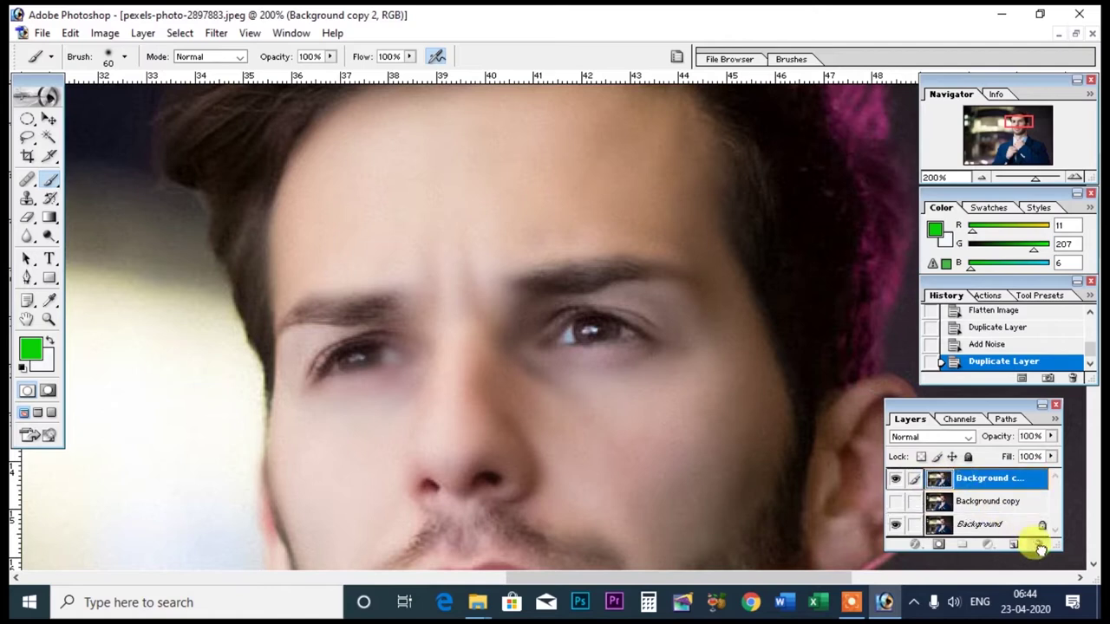
drag(982, 483, 1038, 544)
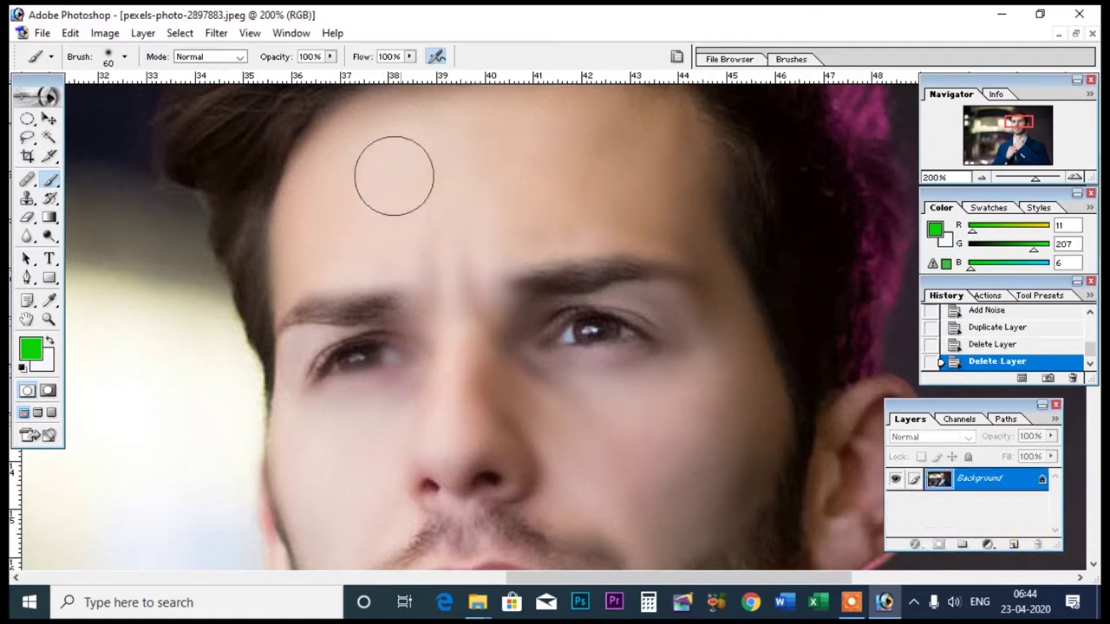
Despeckle the portrait, then add monochromatic Gaussian noise at about 1.55%
click(187, 34)
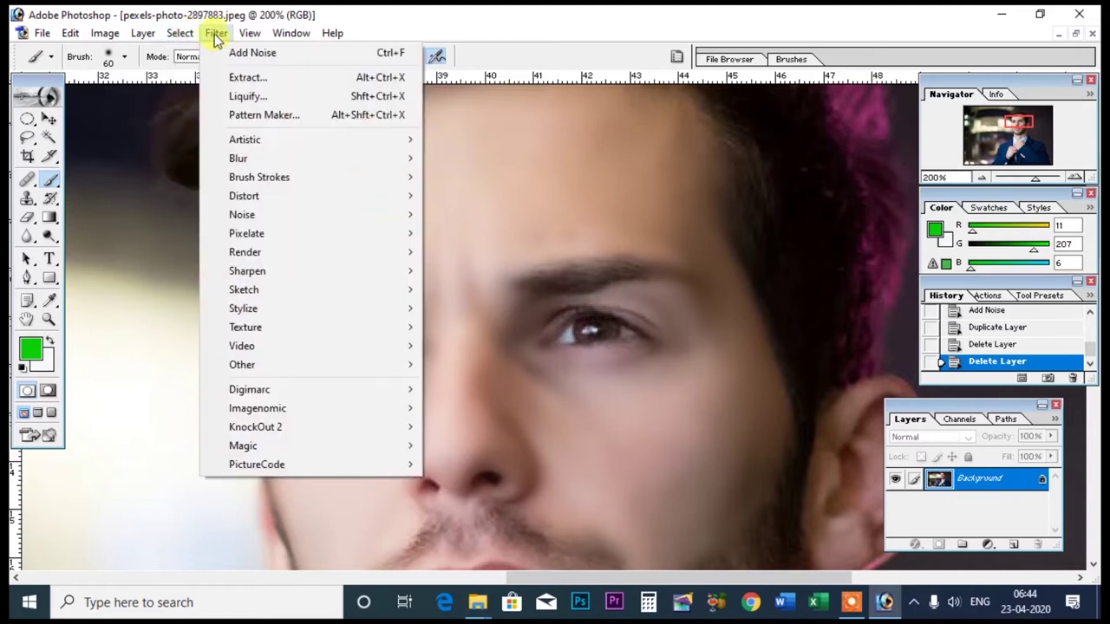
click(450, 234)
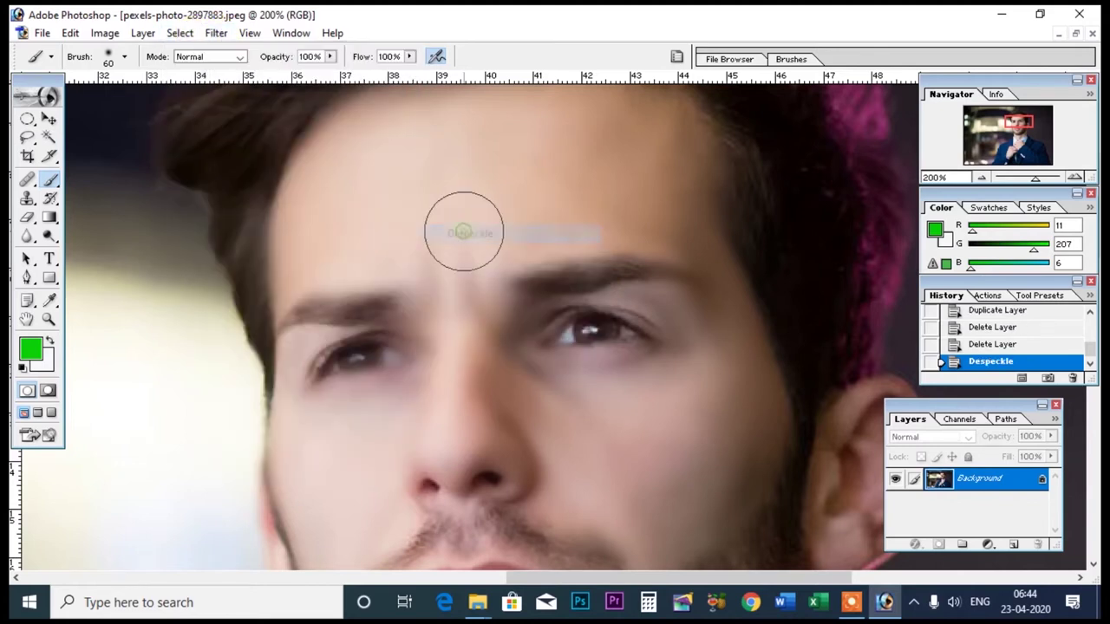
click(216, 33)
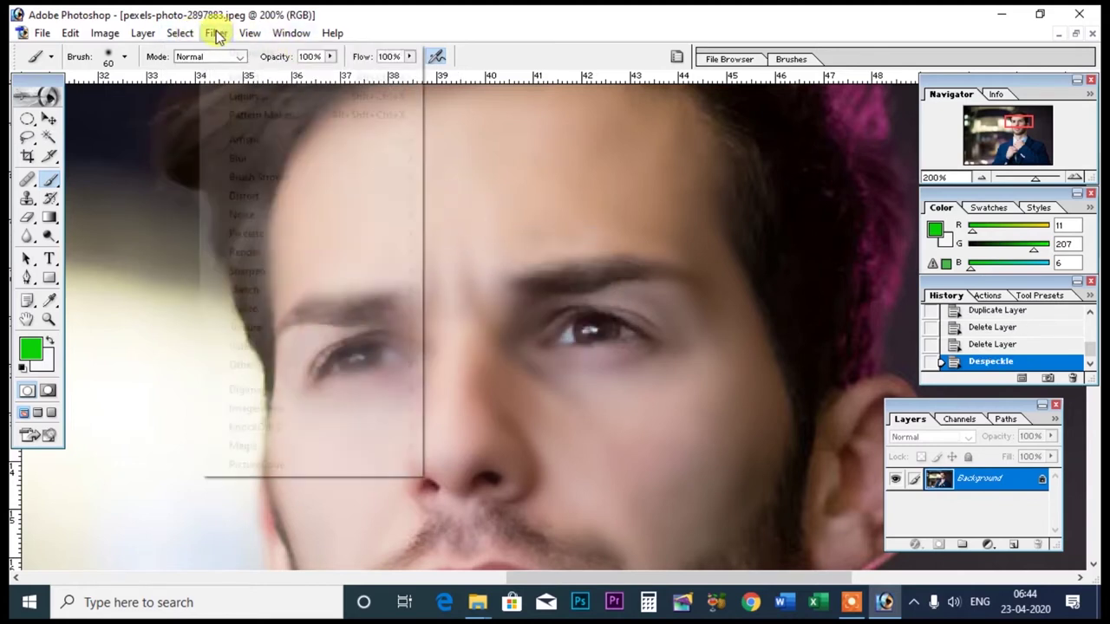
mouse_move(242, 214)
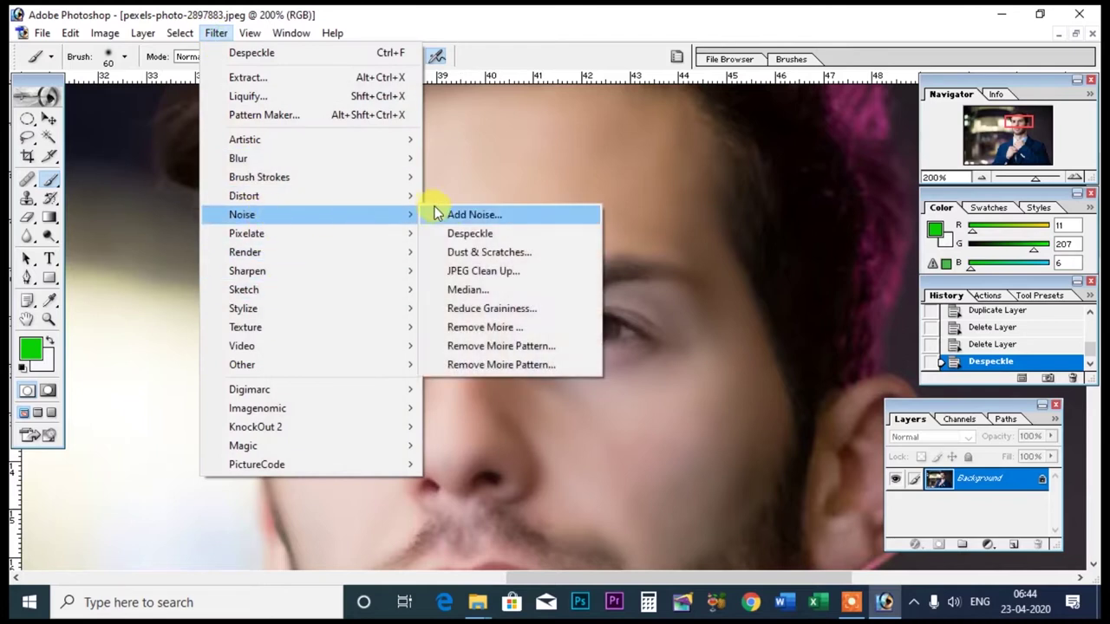
click(438, 215)
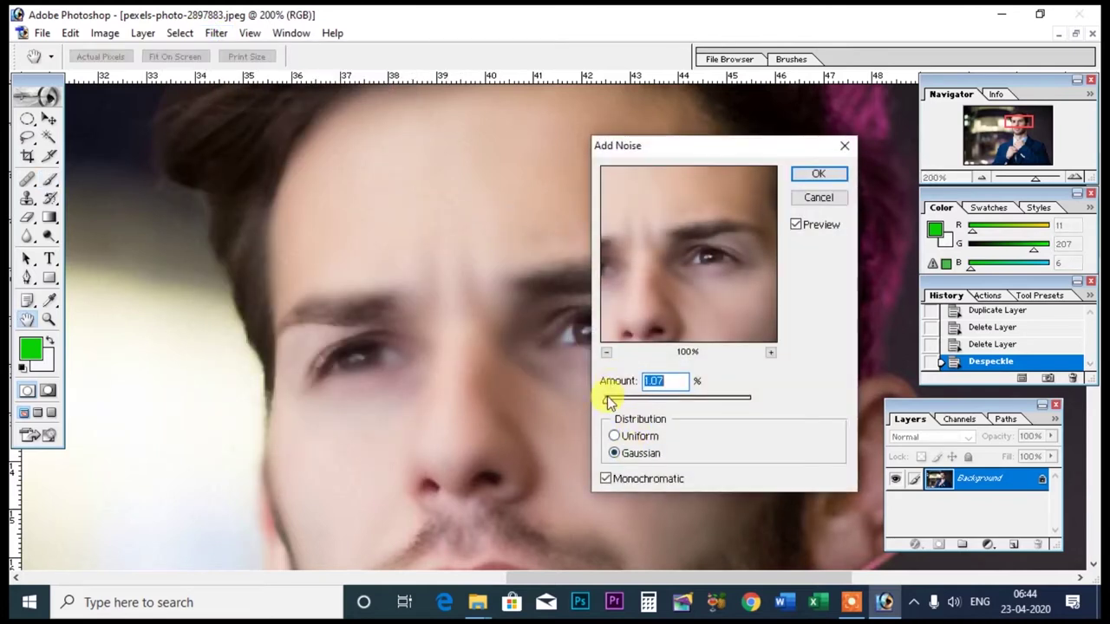
drag(610, 404, 607, 401)
click(817, 173)
key(b)
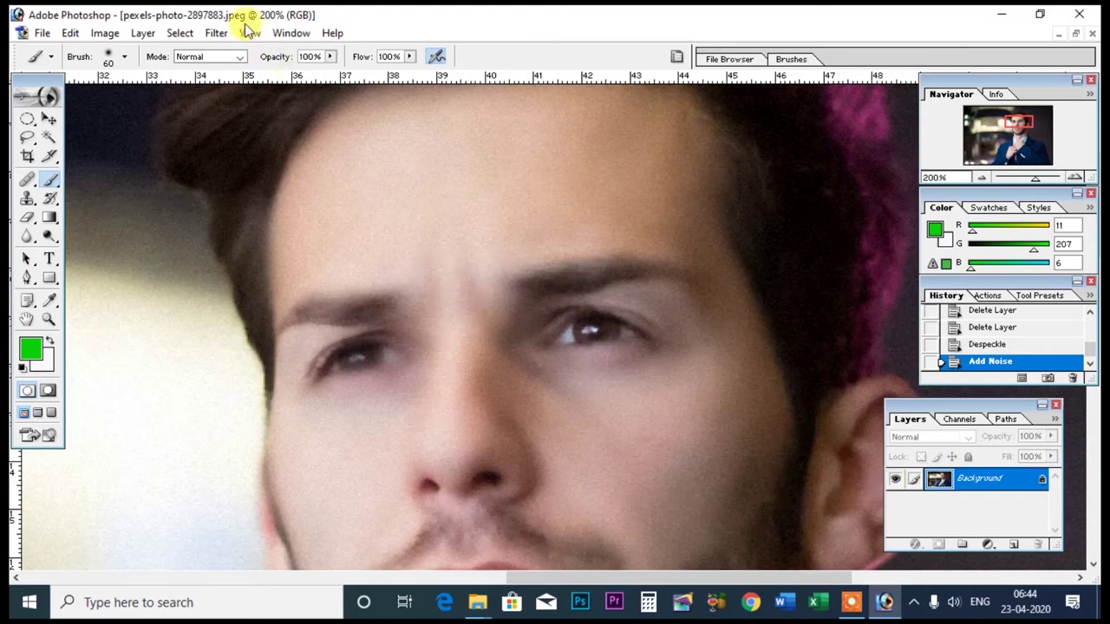
Browse the Filter menu without applying anything, then stop the screen recording
click(217, 33)
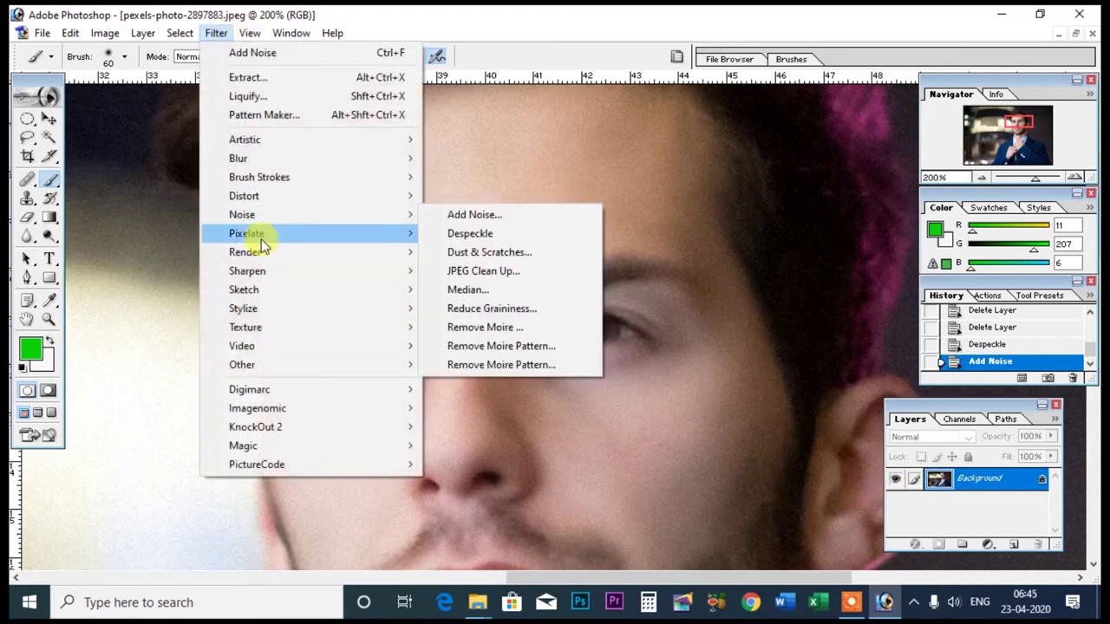
mouse_move(246, 234)
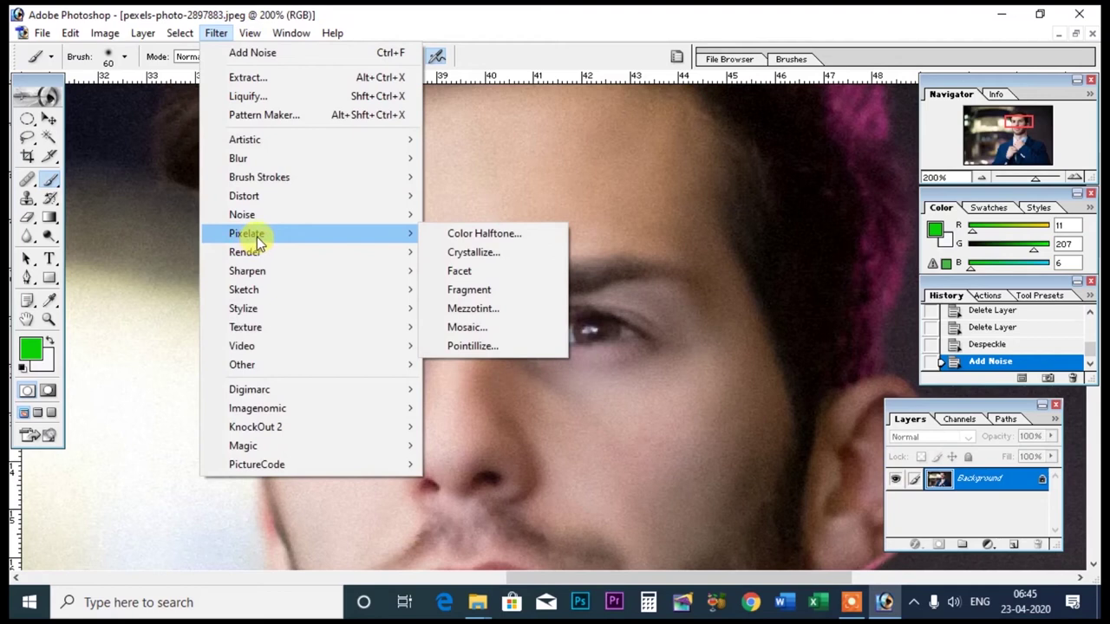
click(851, 602)
click(600, 576)
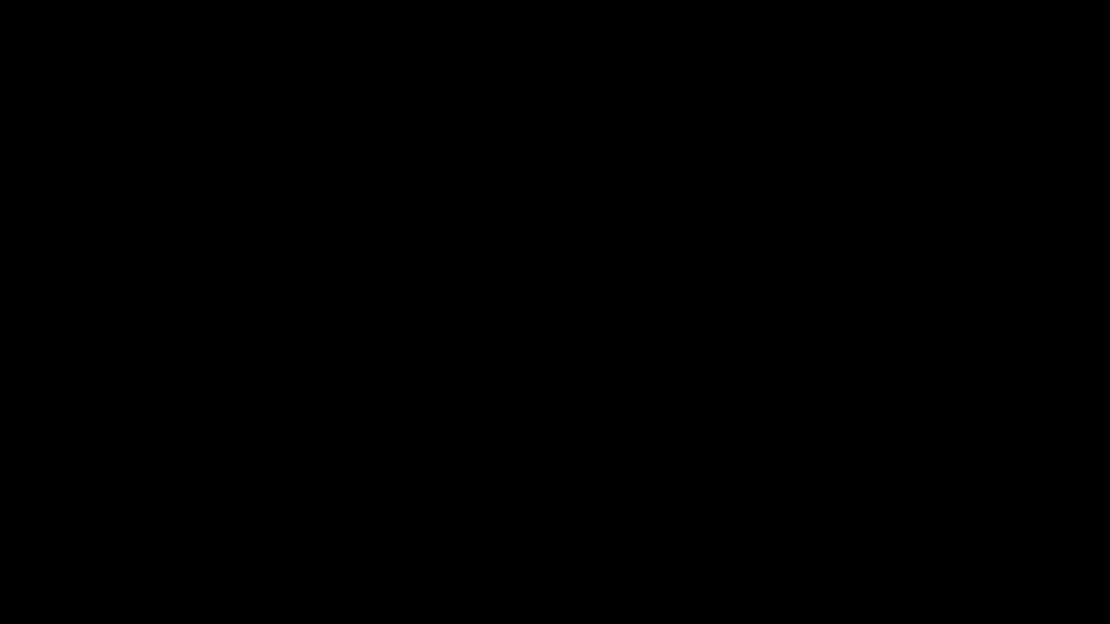